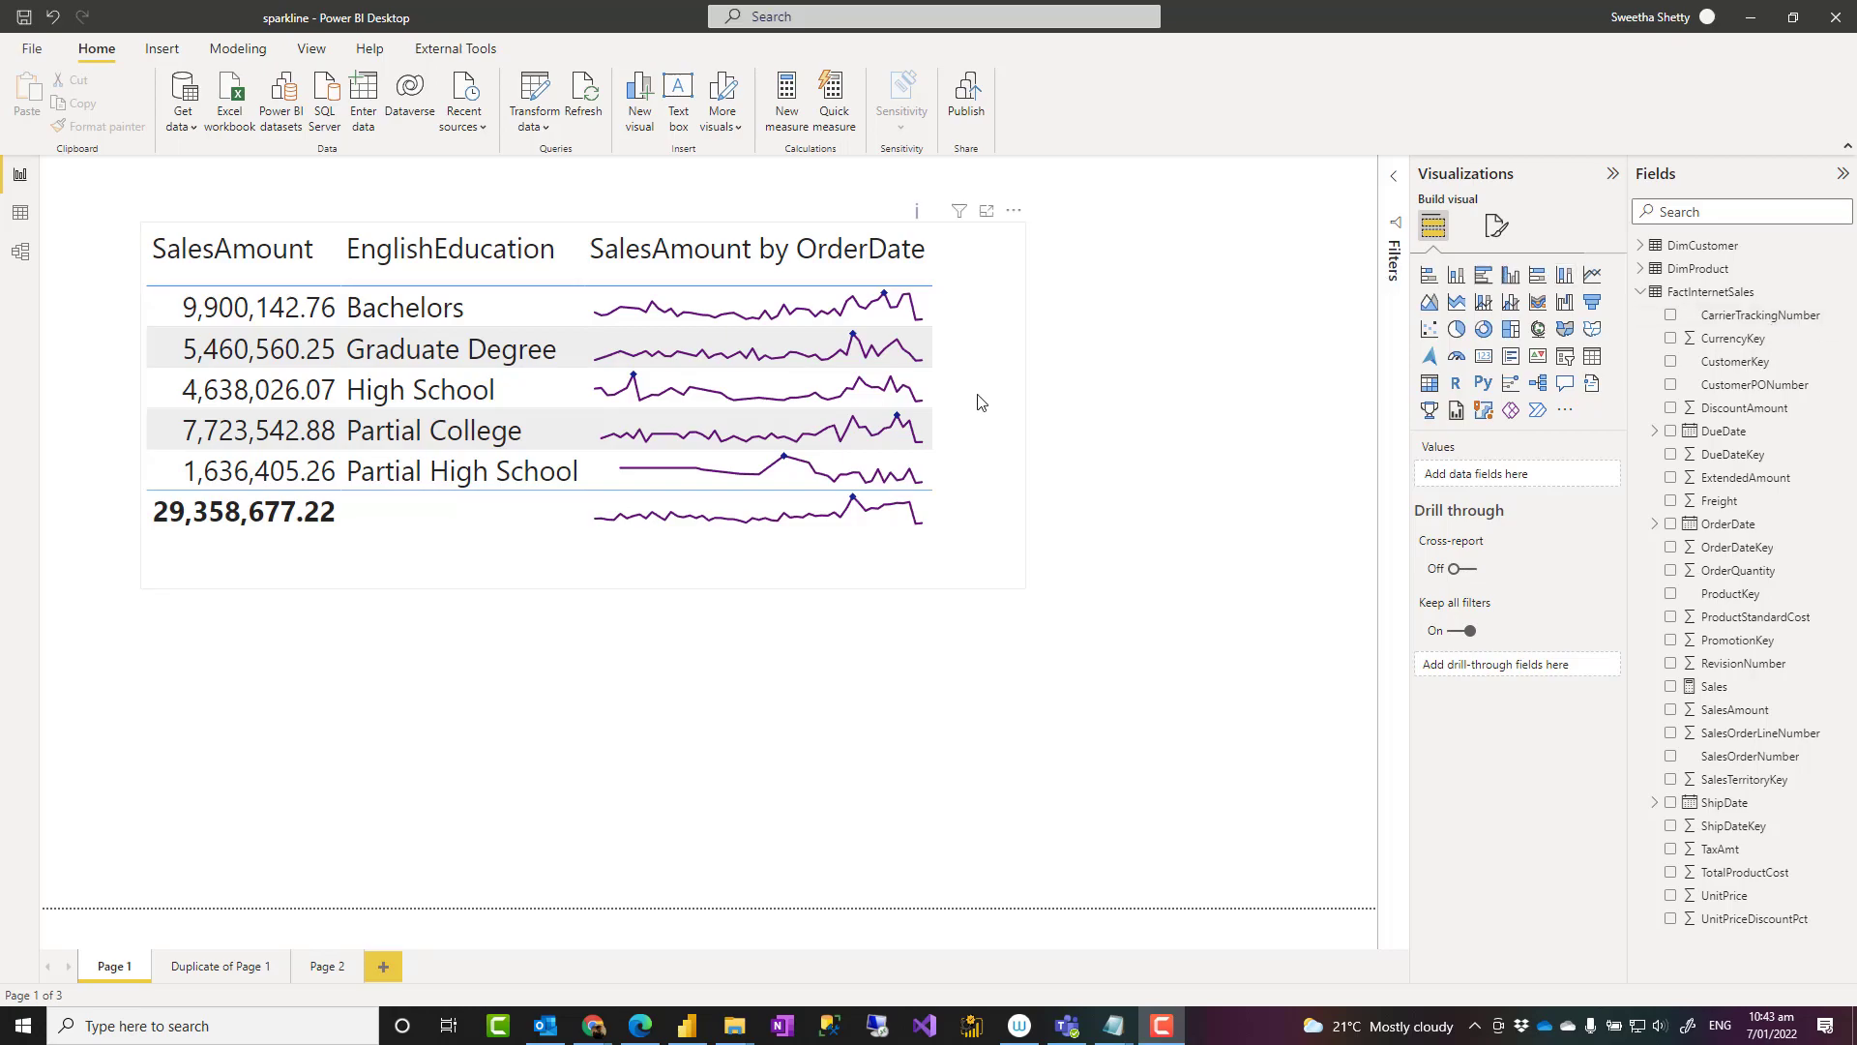
click(837, 367)
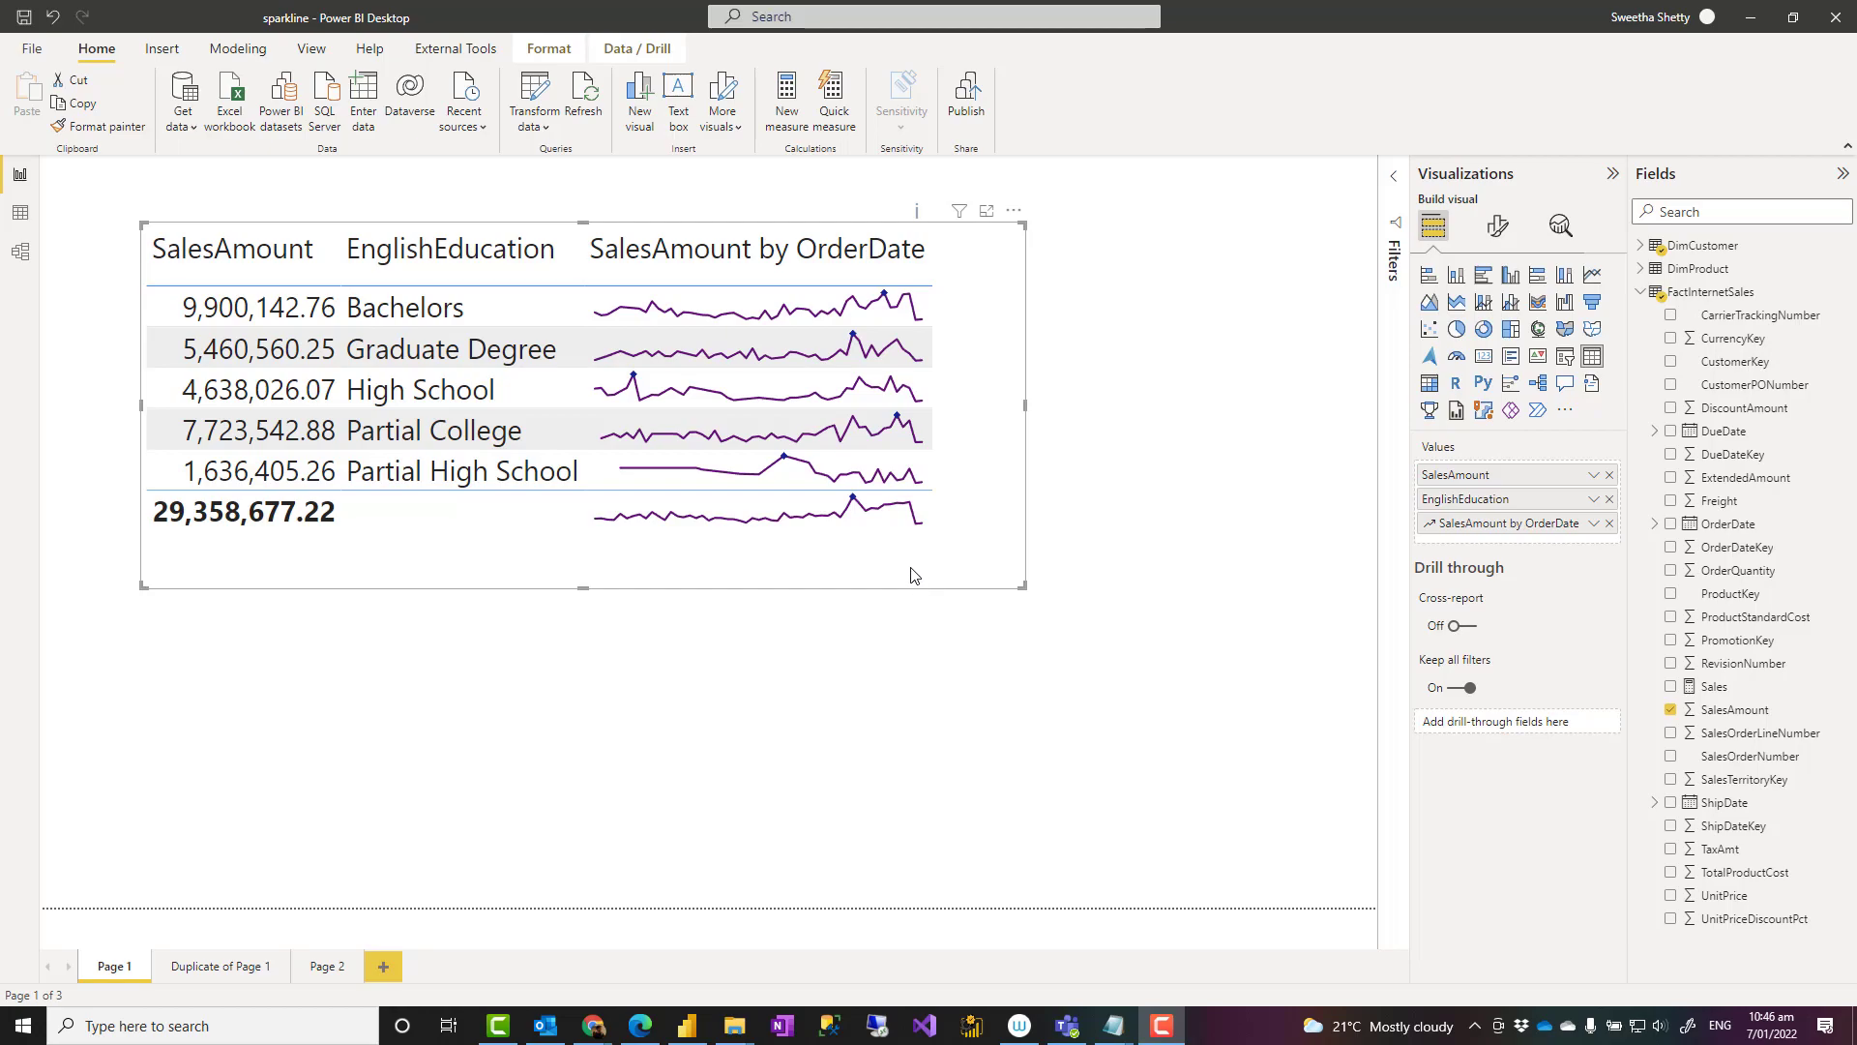
drag(992, 535, 999, 560)
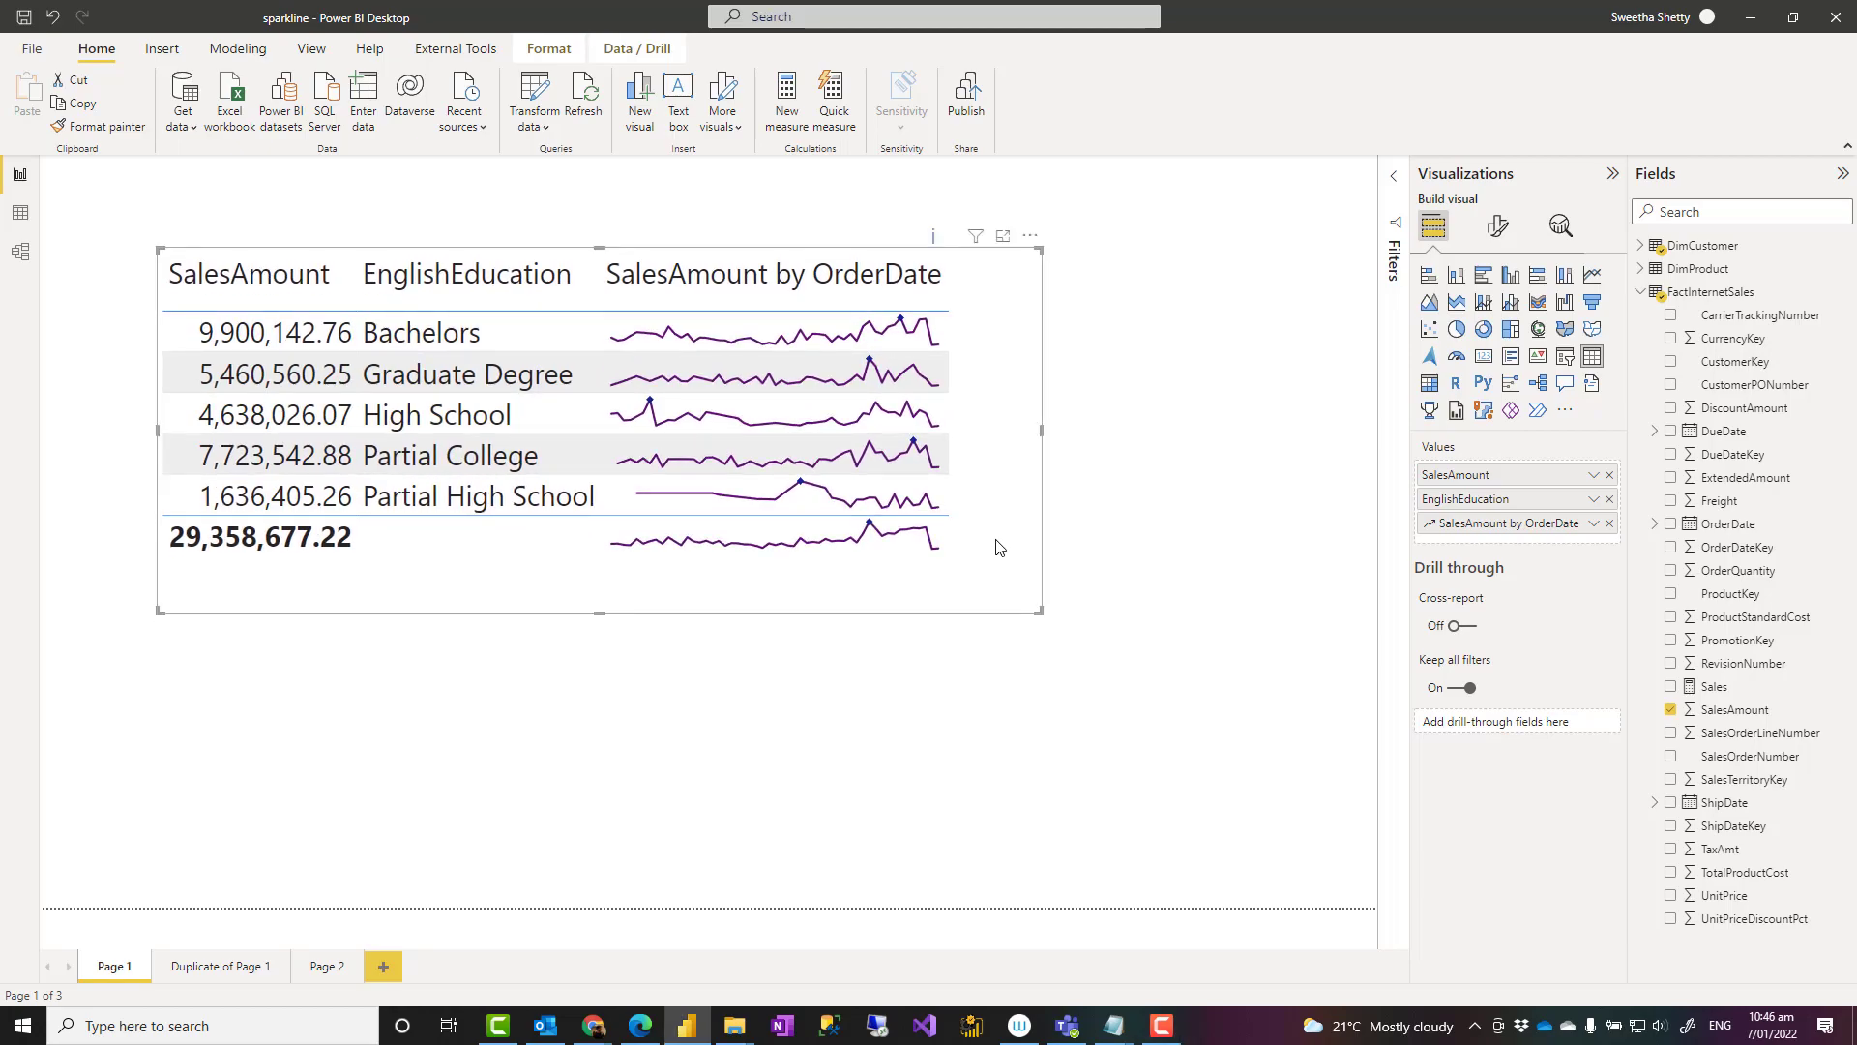
Add a new report page and place an empty table visual on it
click(382, 967)
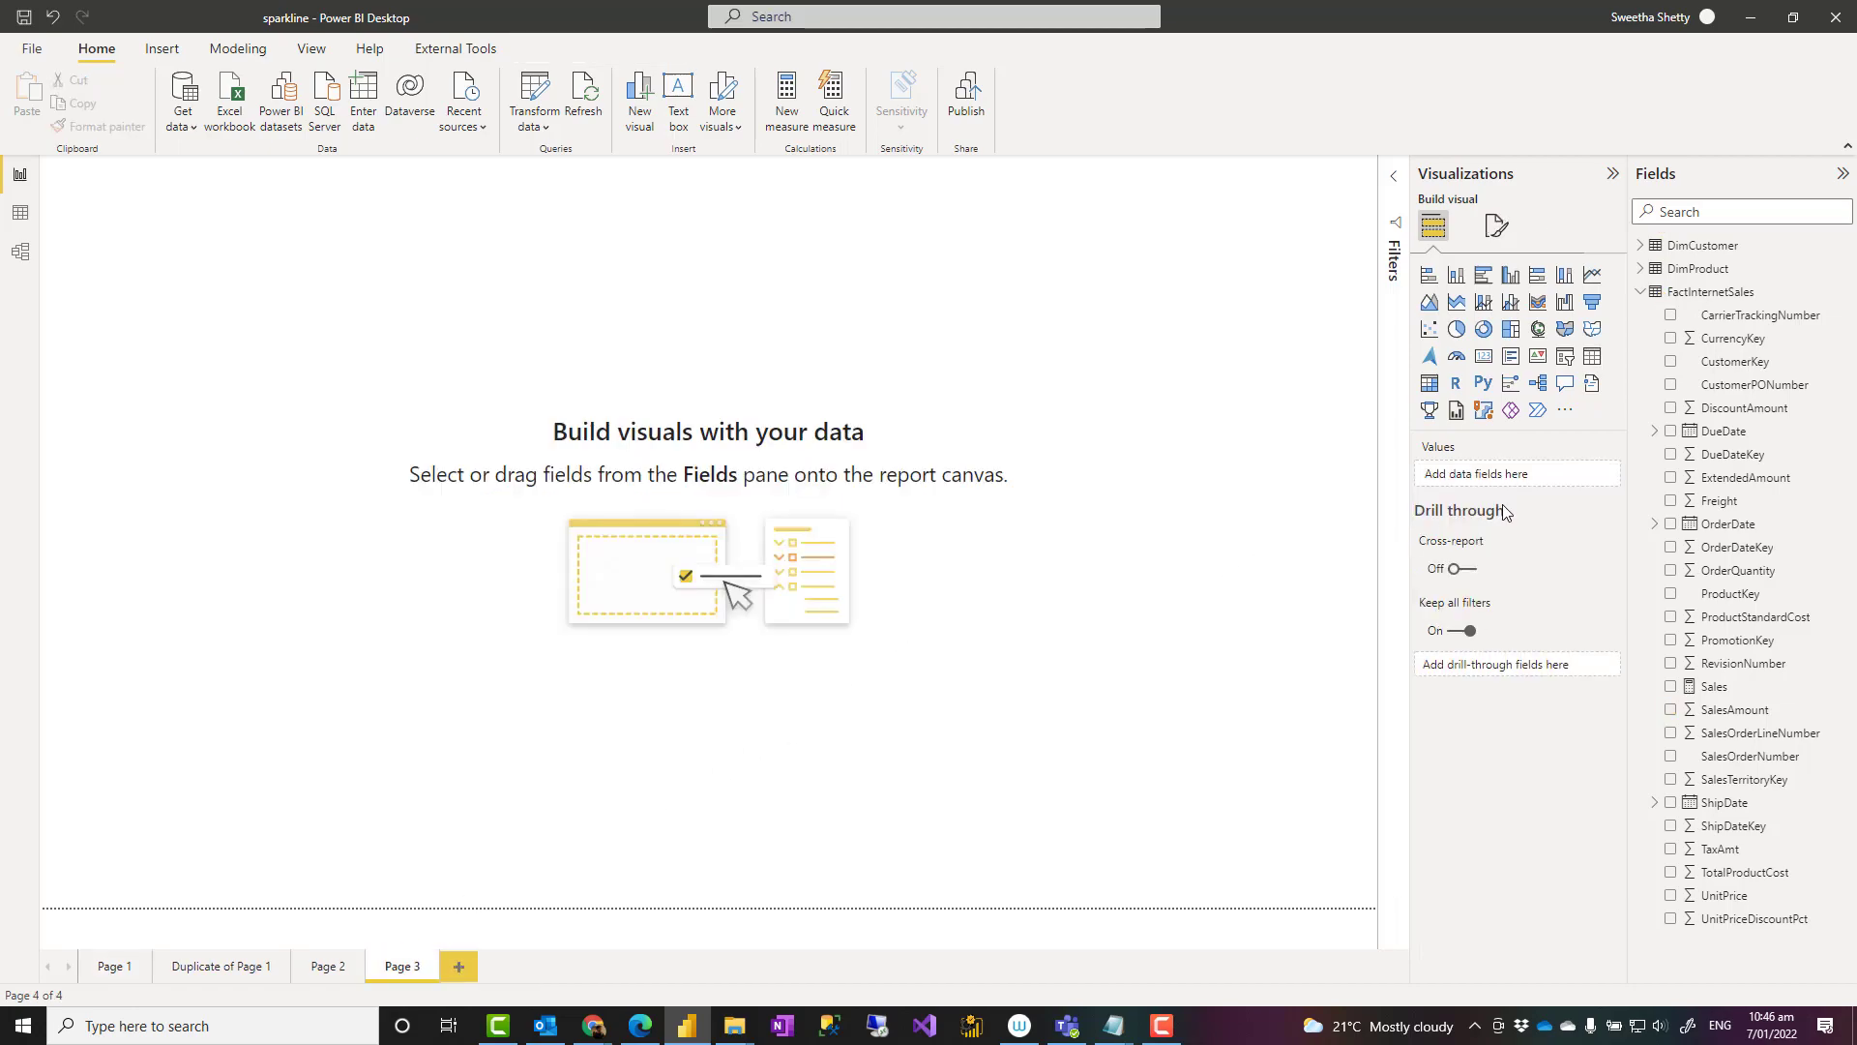
click(1641, 248)
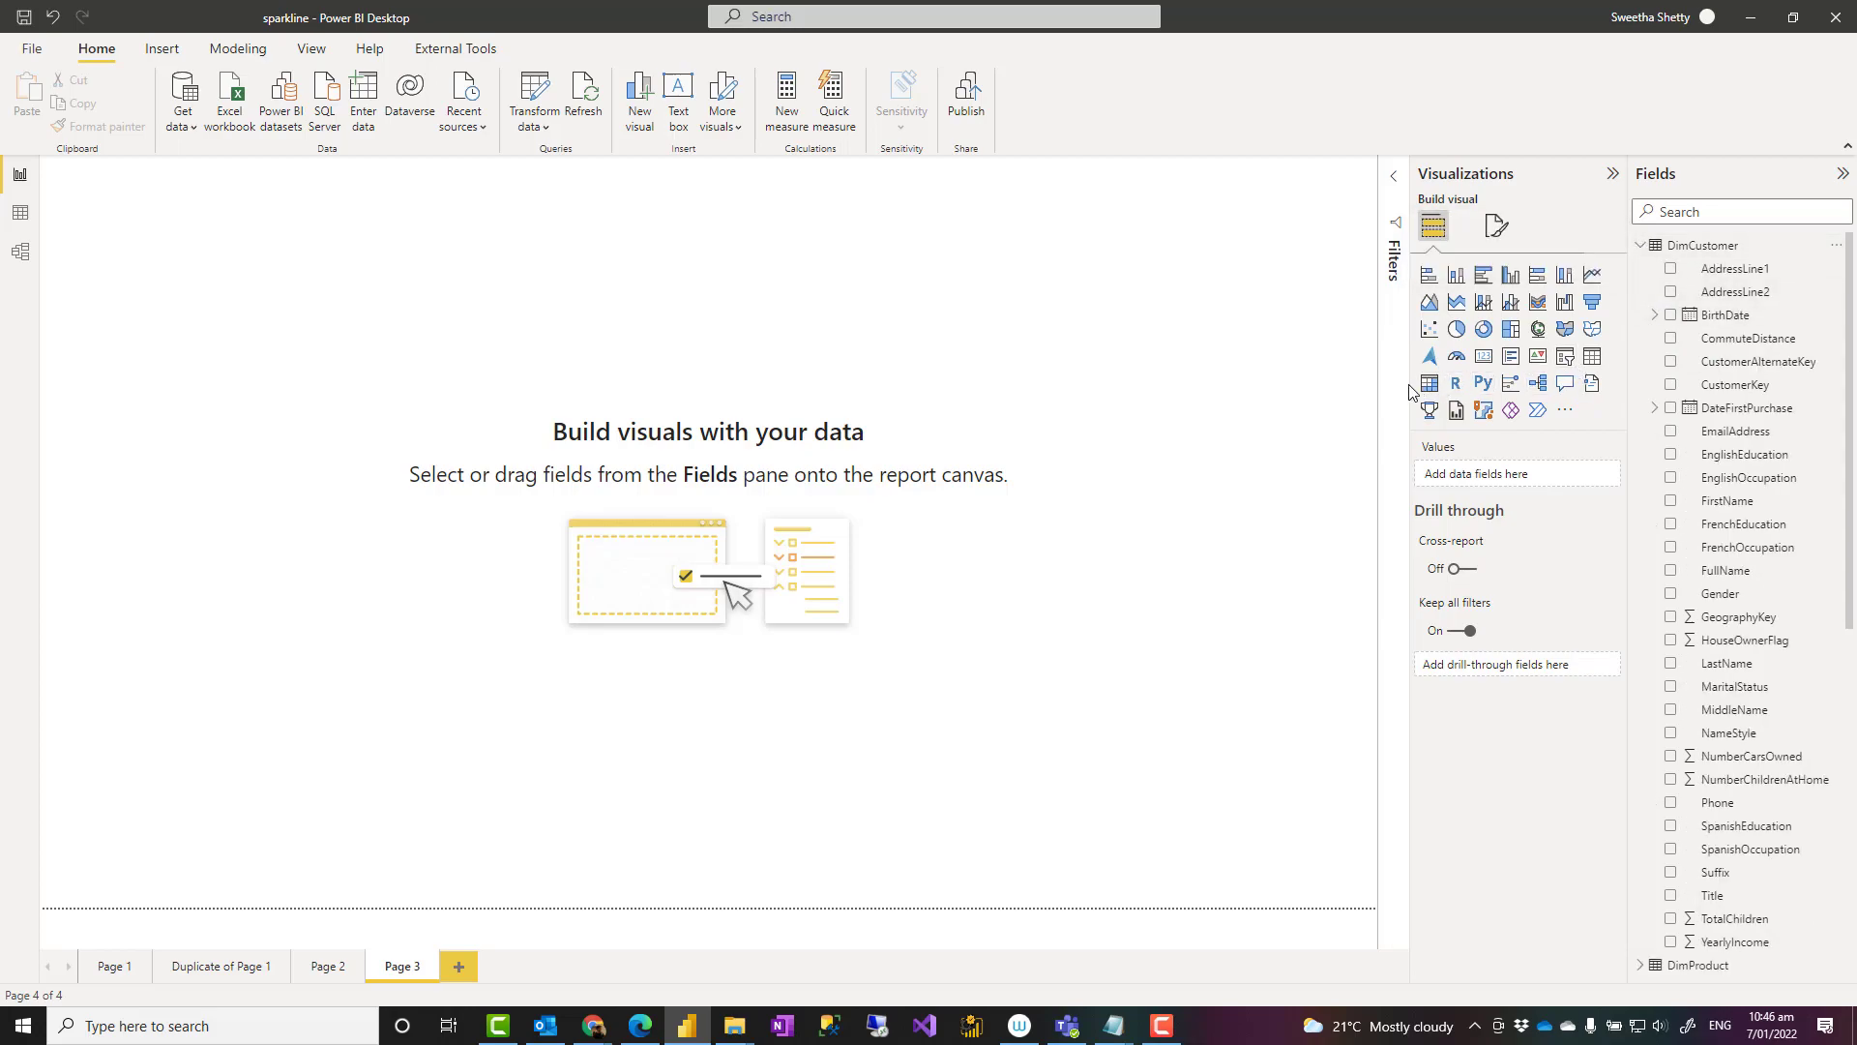
drag(1408, 384, 1431, 397)
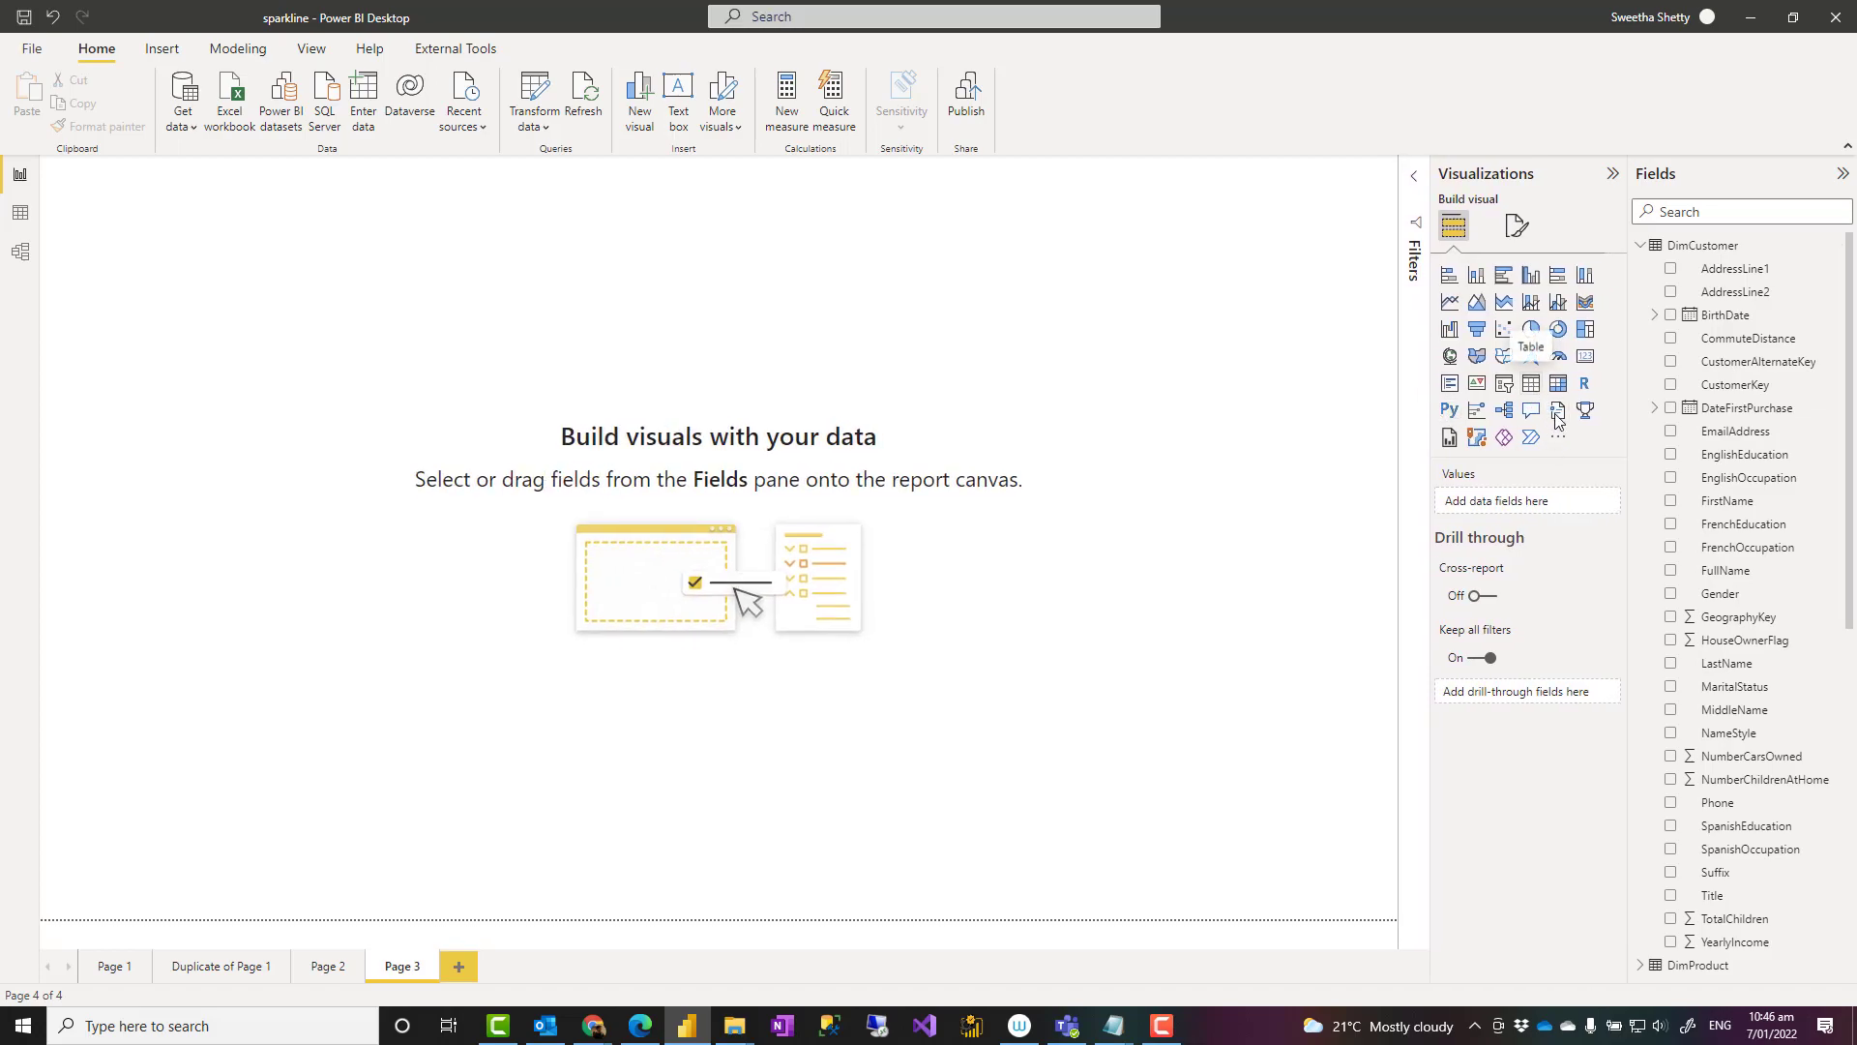
click(1531, 383)
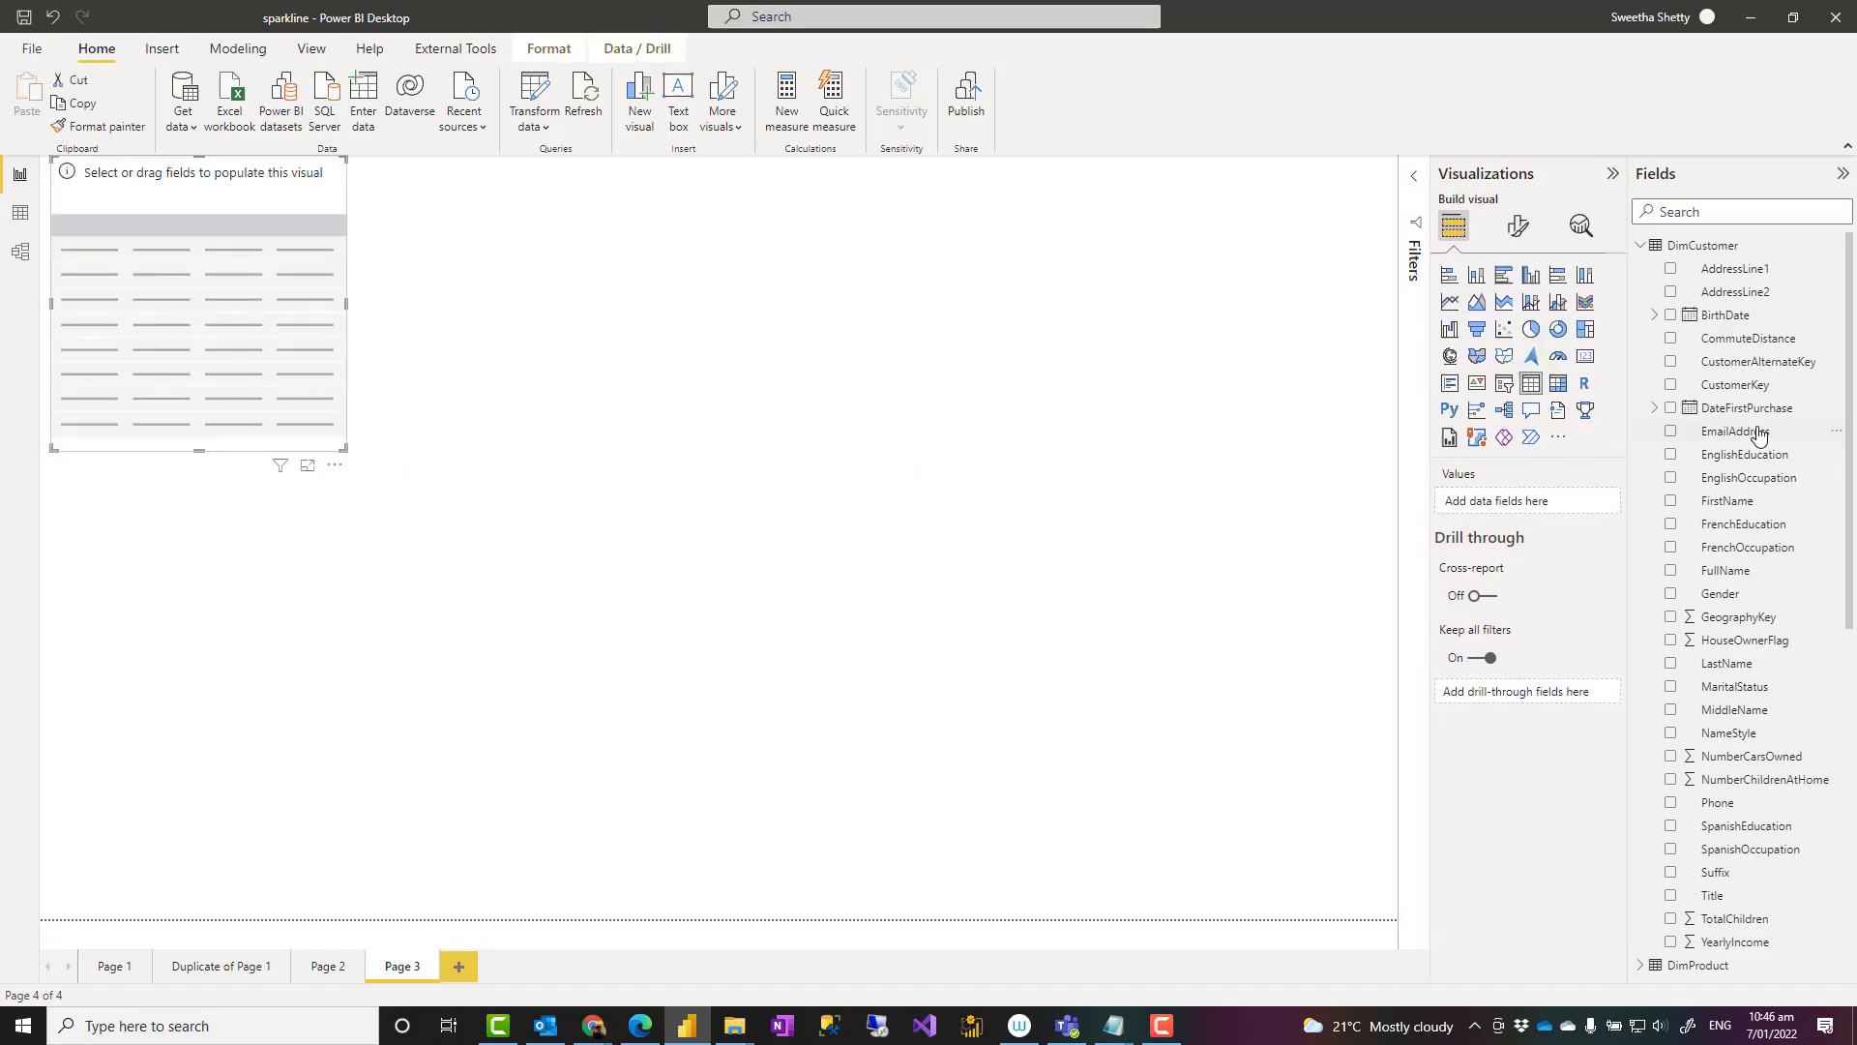
Fill the table with EnglishEducation from DimCustomer and SalesAmount from FactInternetSales, and move it to the right side of the report page
click(1669, 454)
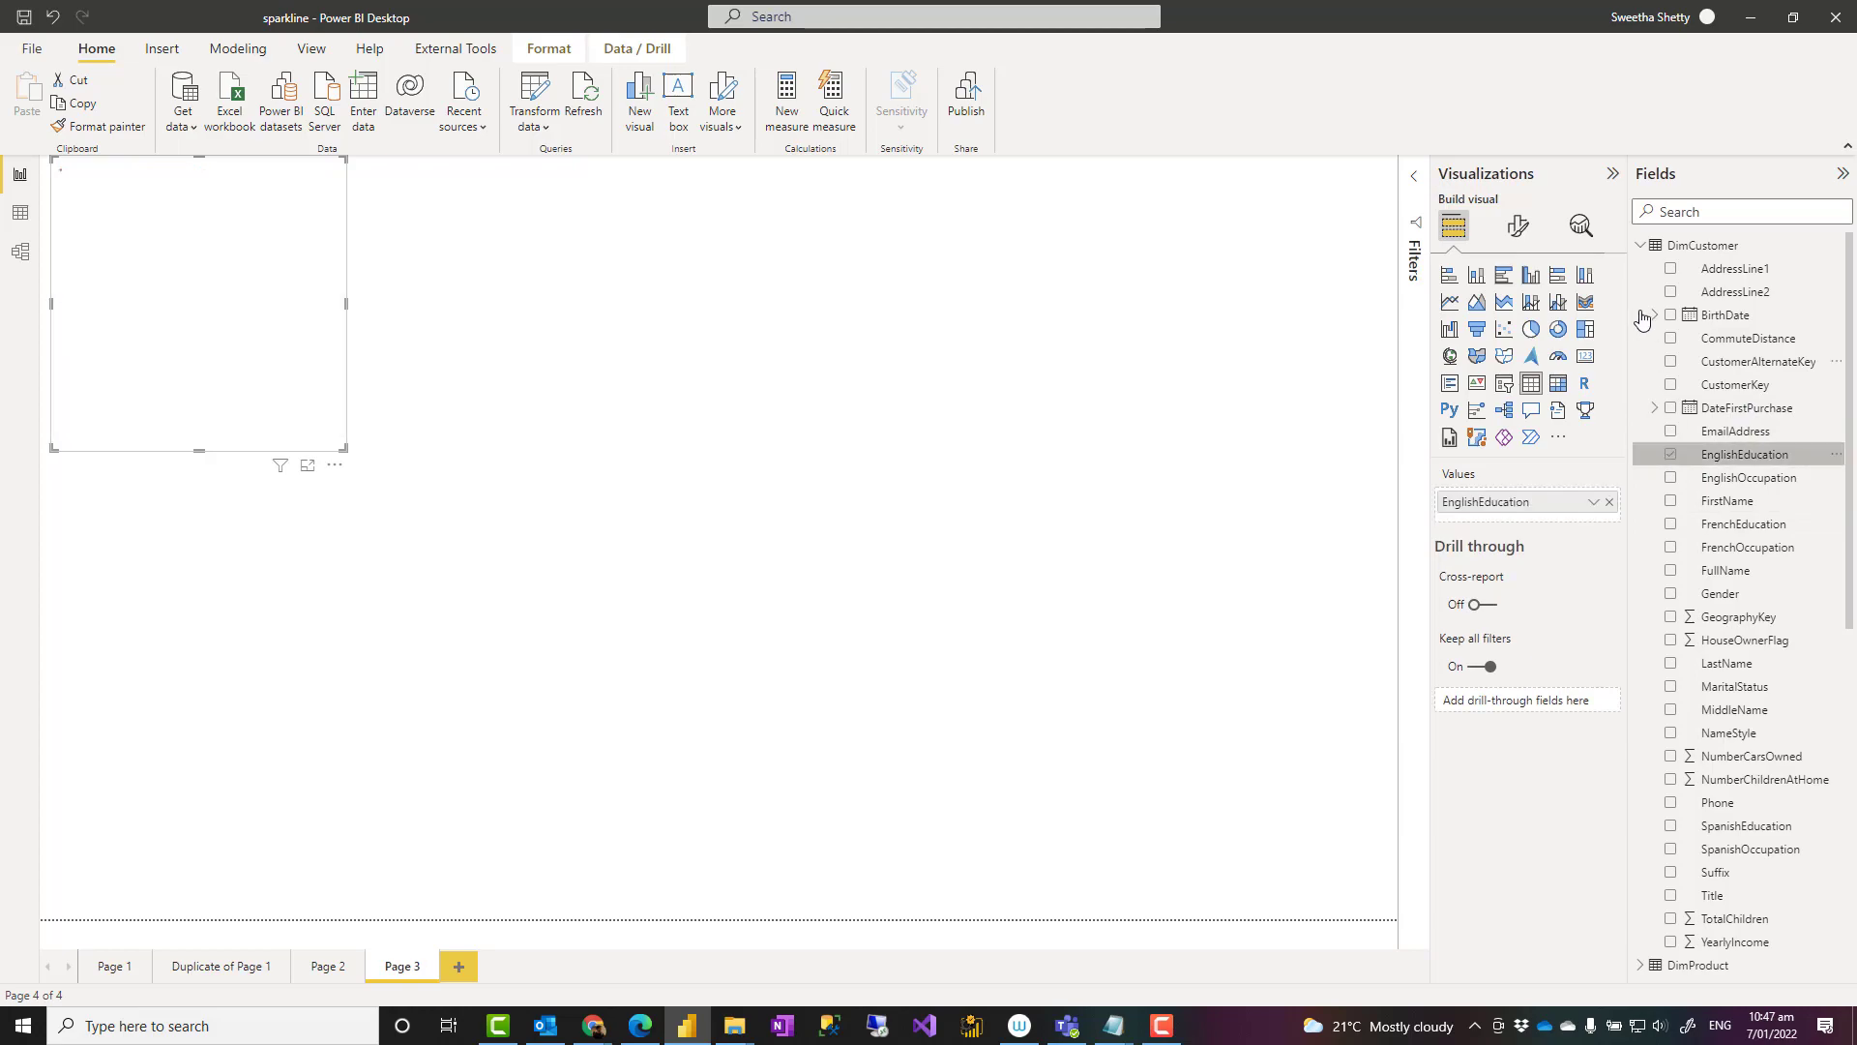
click(1641, 245)
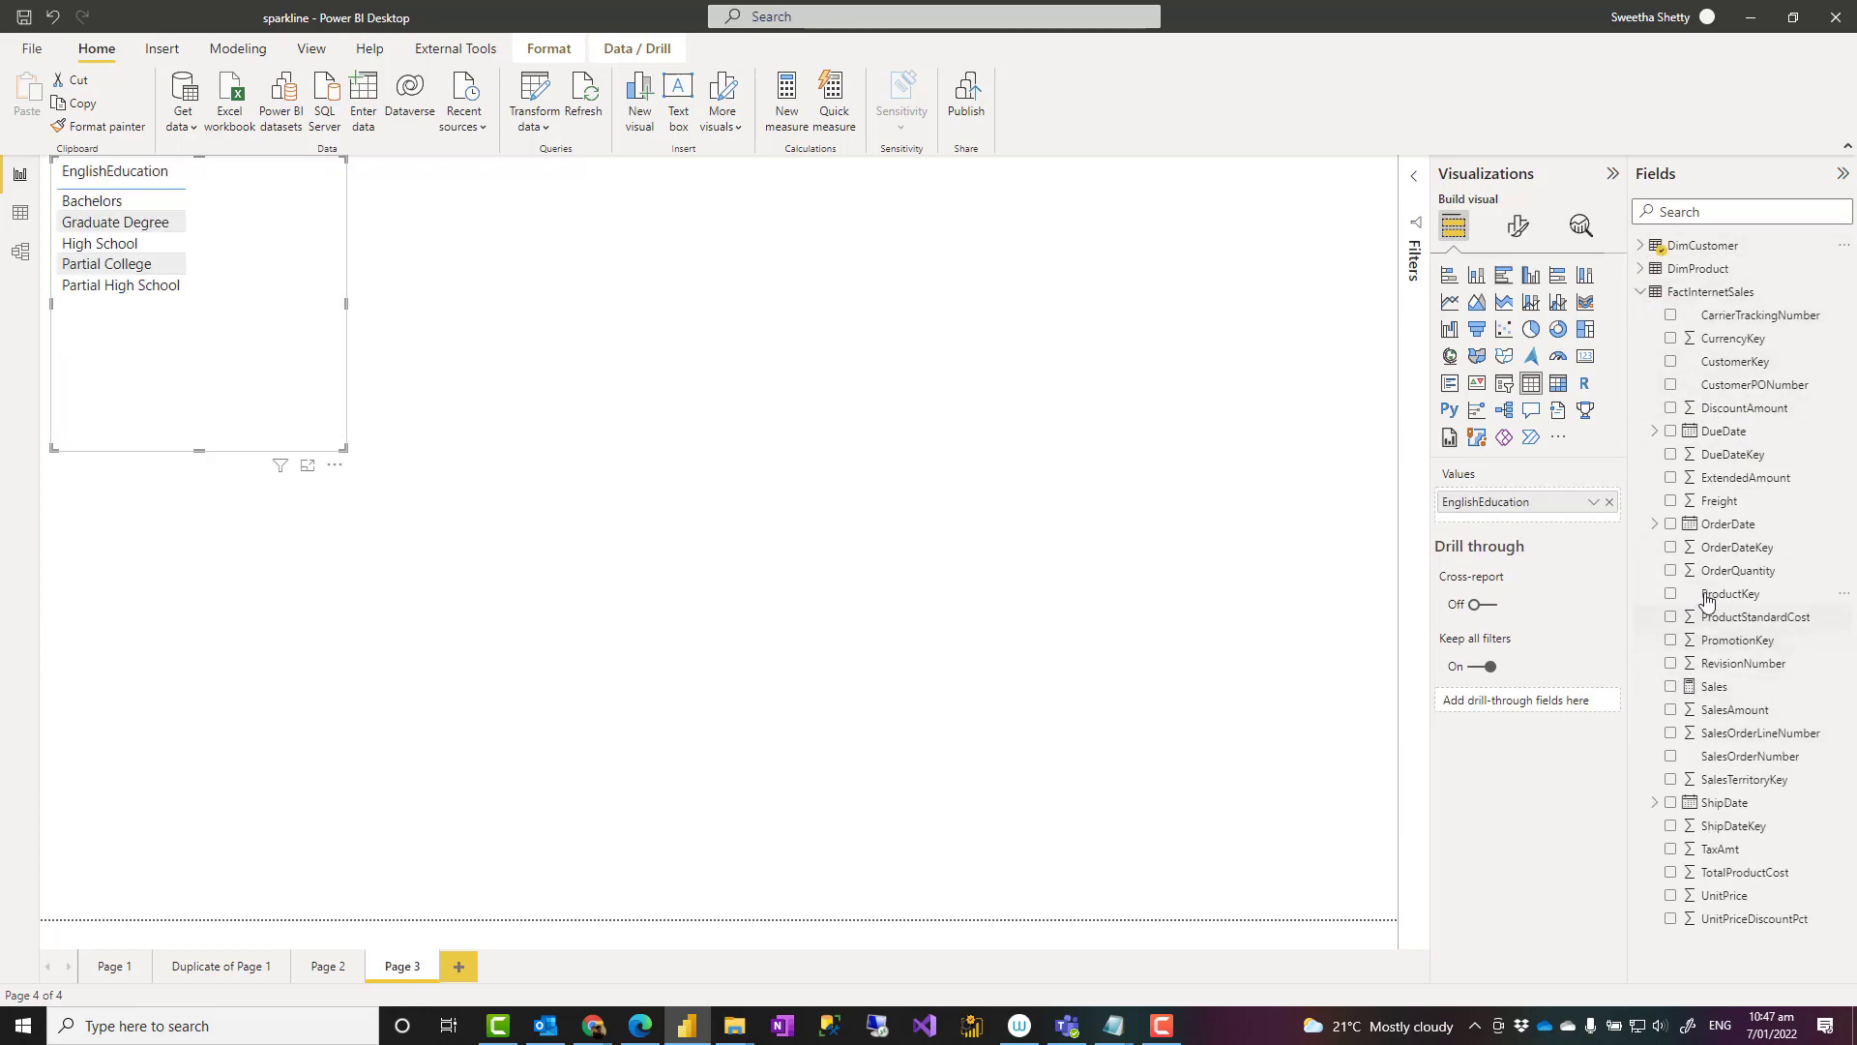
click(1671, 710)
drag(288, 380, 1273, 671)
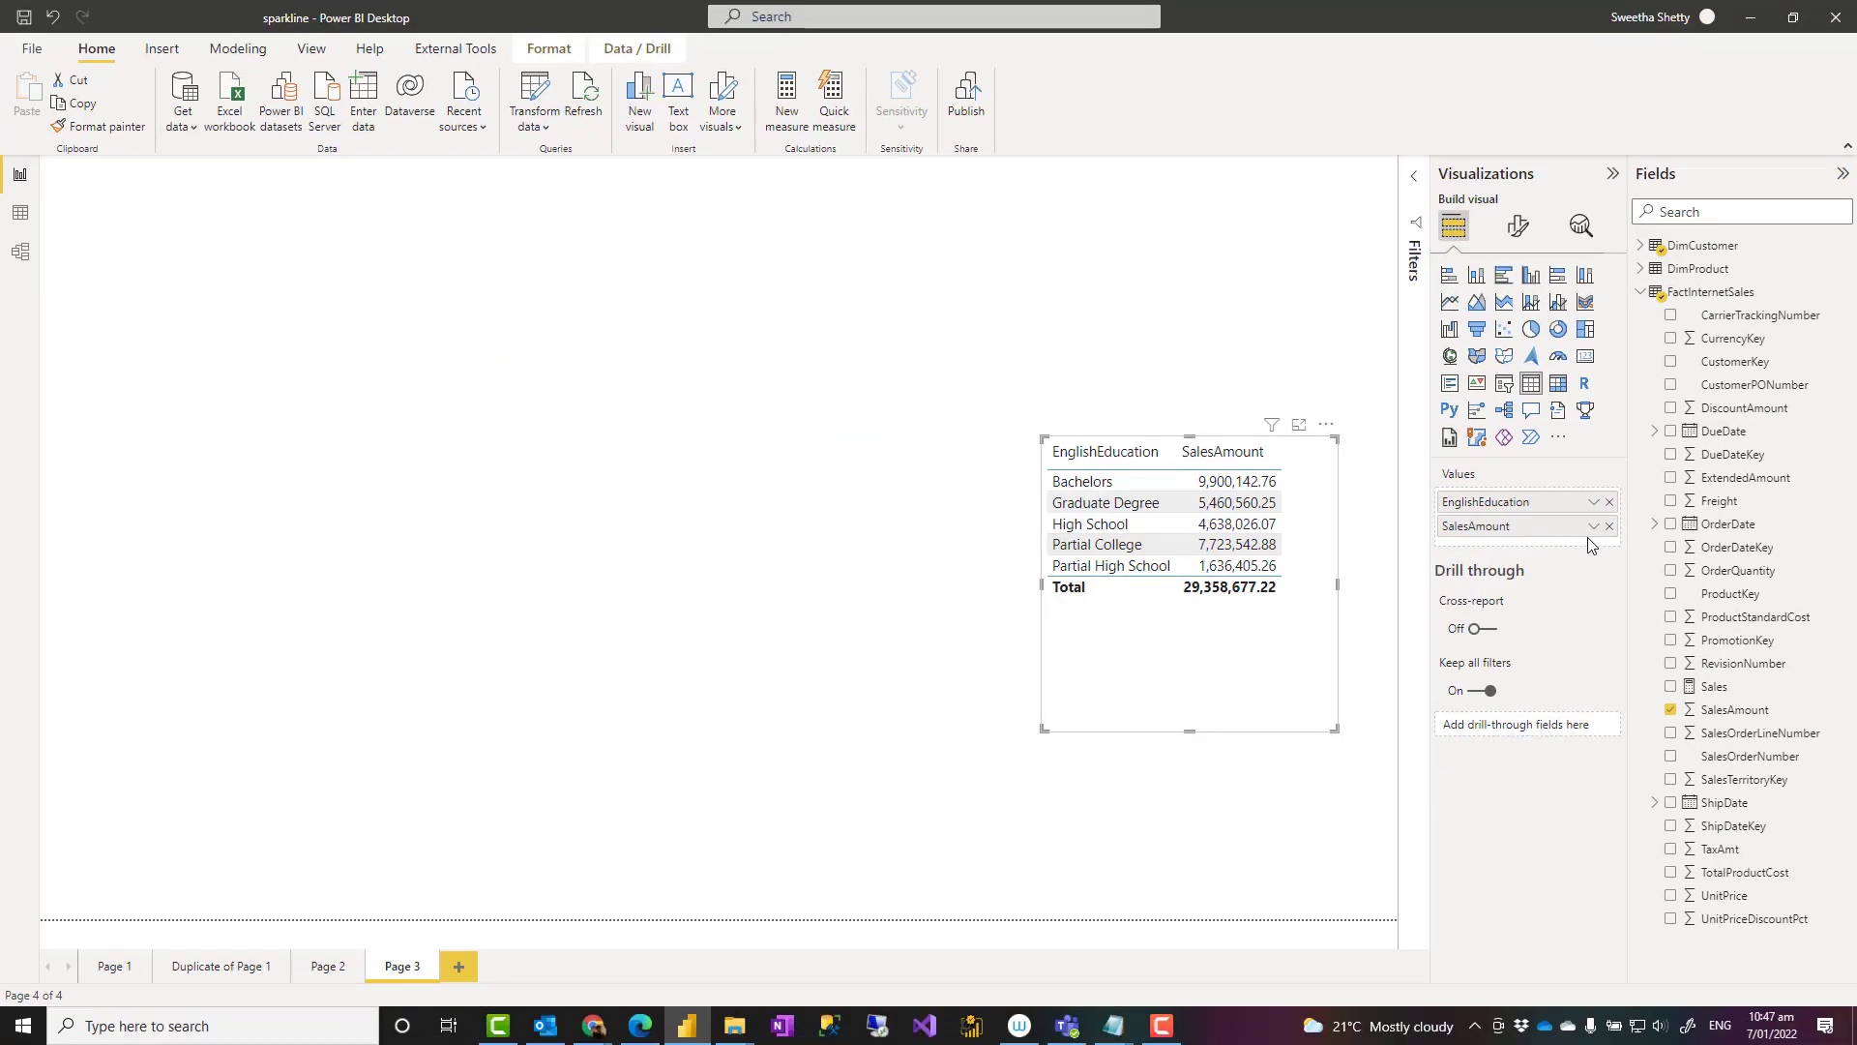
Add a sparkline for the sum of SalesAmount with OrderDate as the X-axis, and widen the table to fit the column
click(1593, 526)
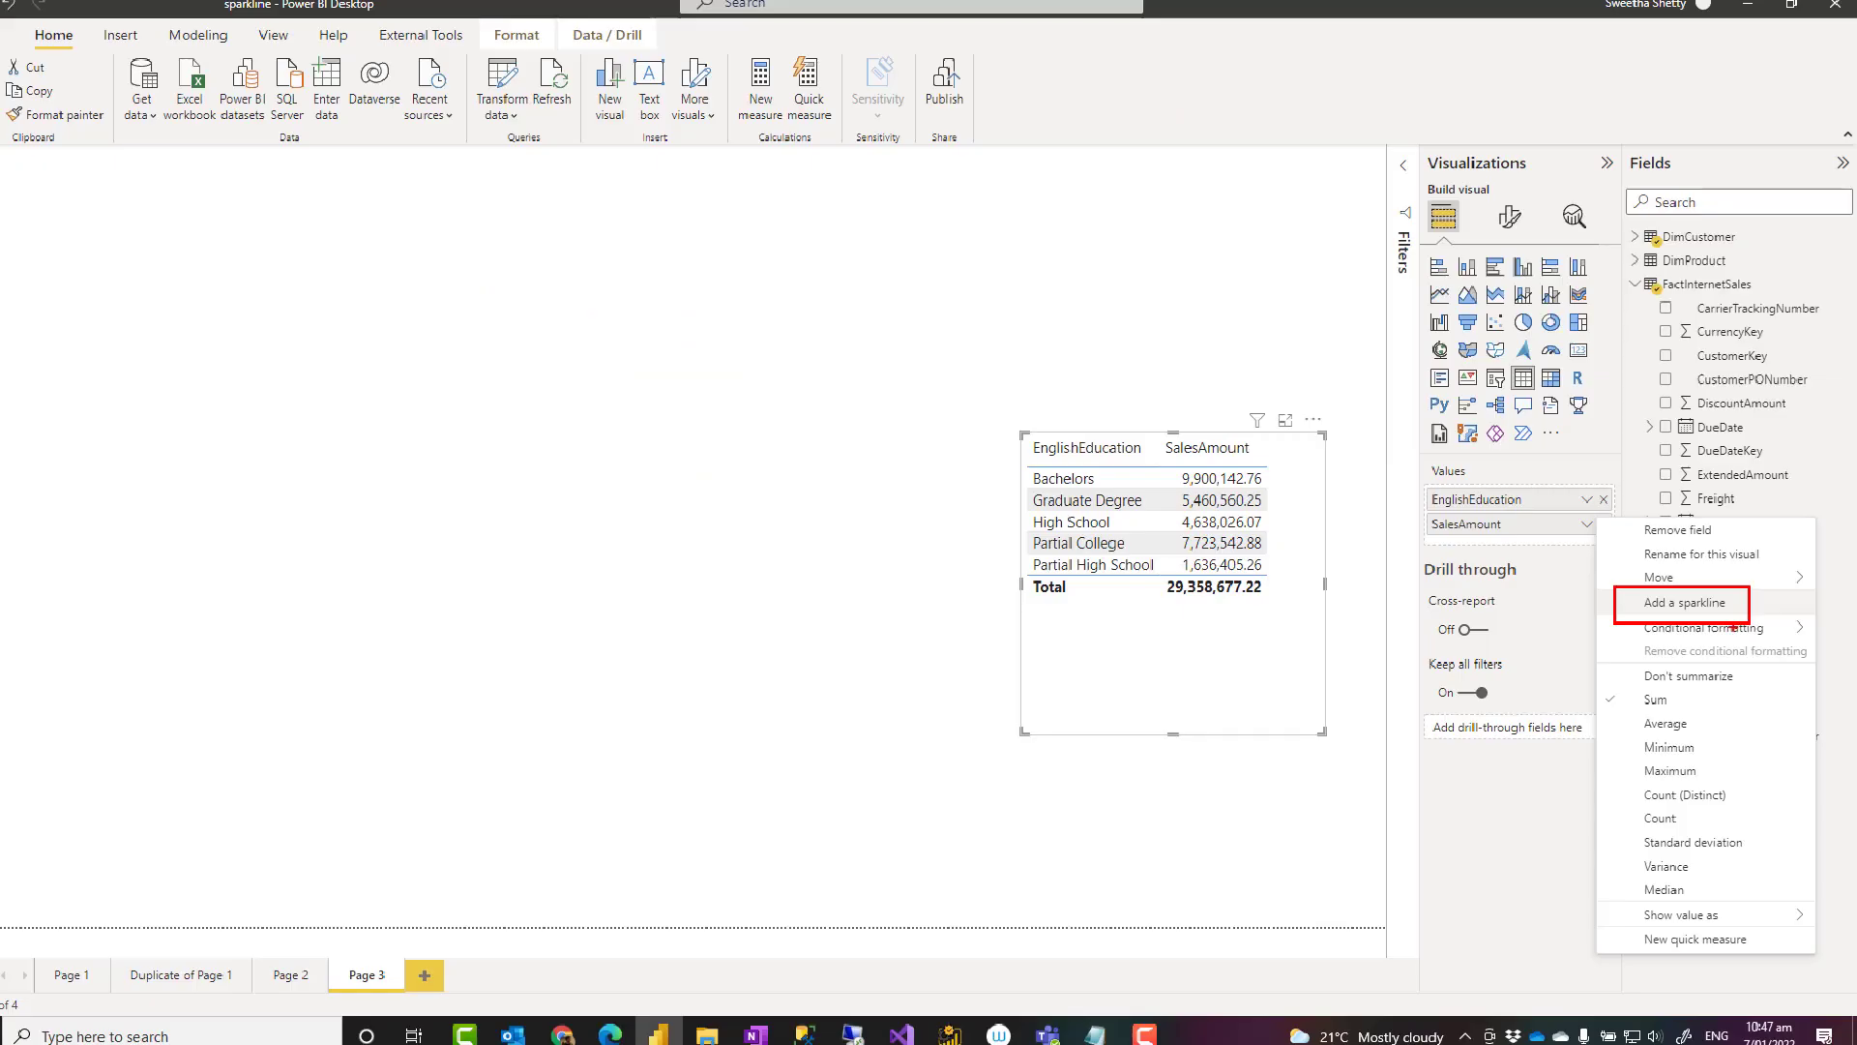
click(1584, 607)
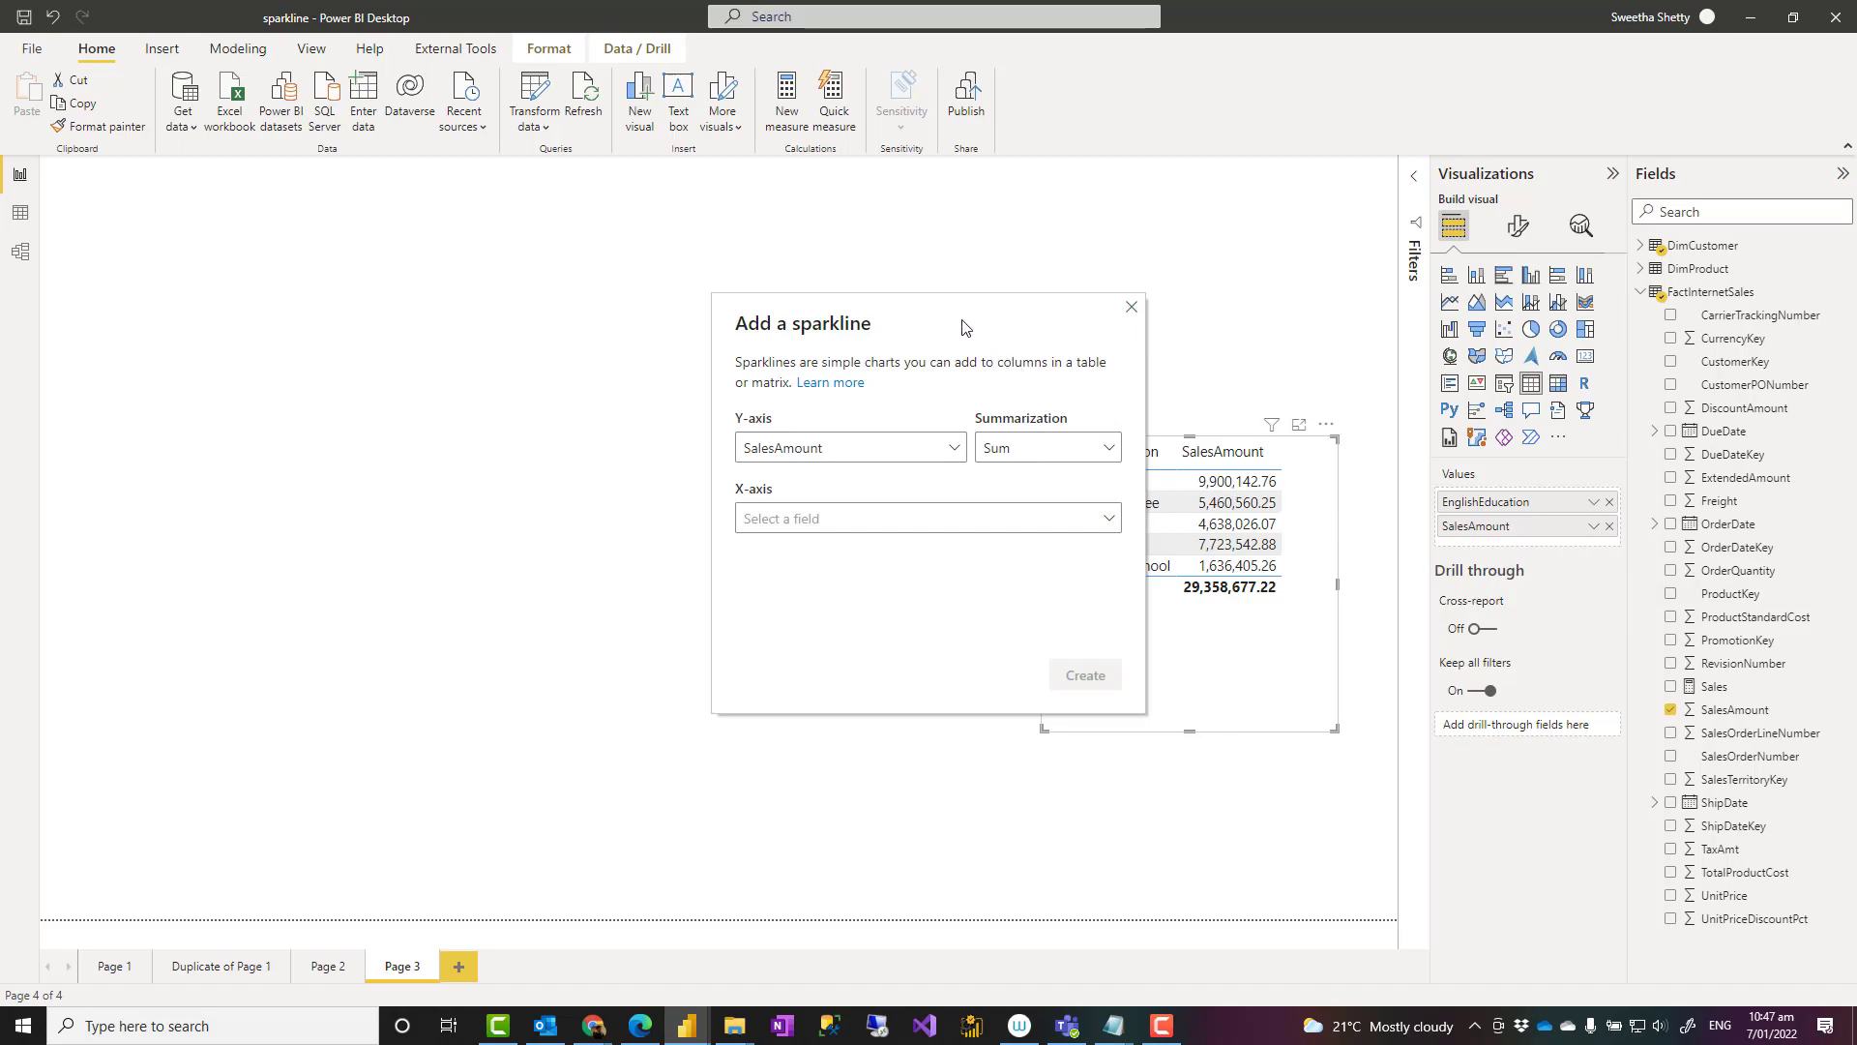
drag(963, 326, 808, 373)
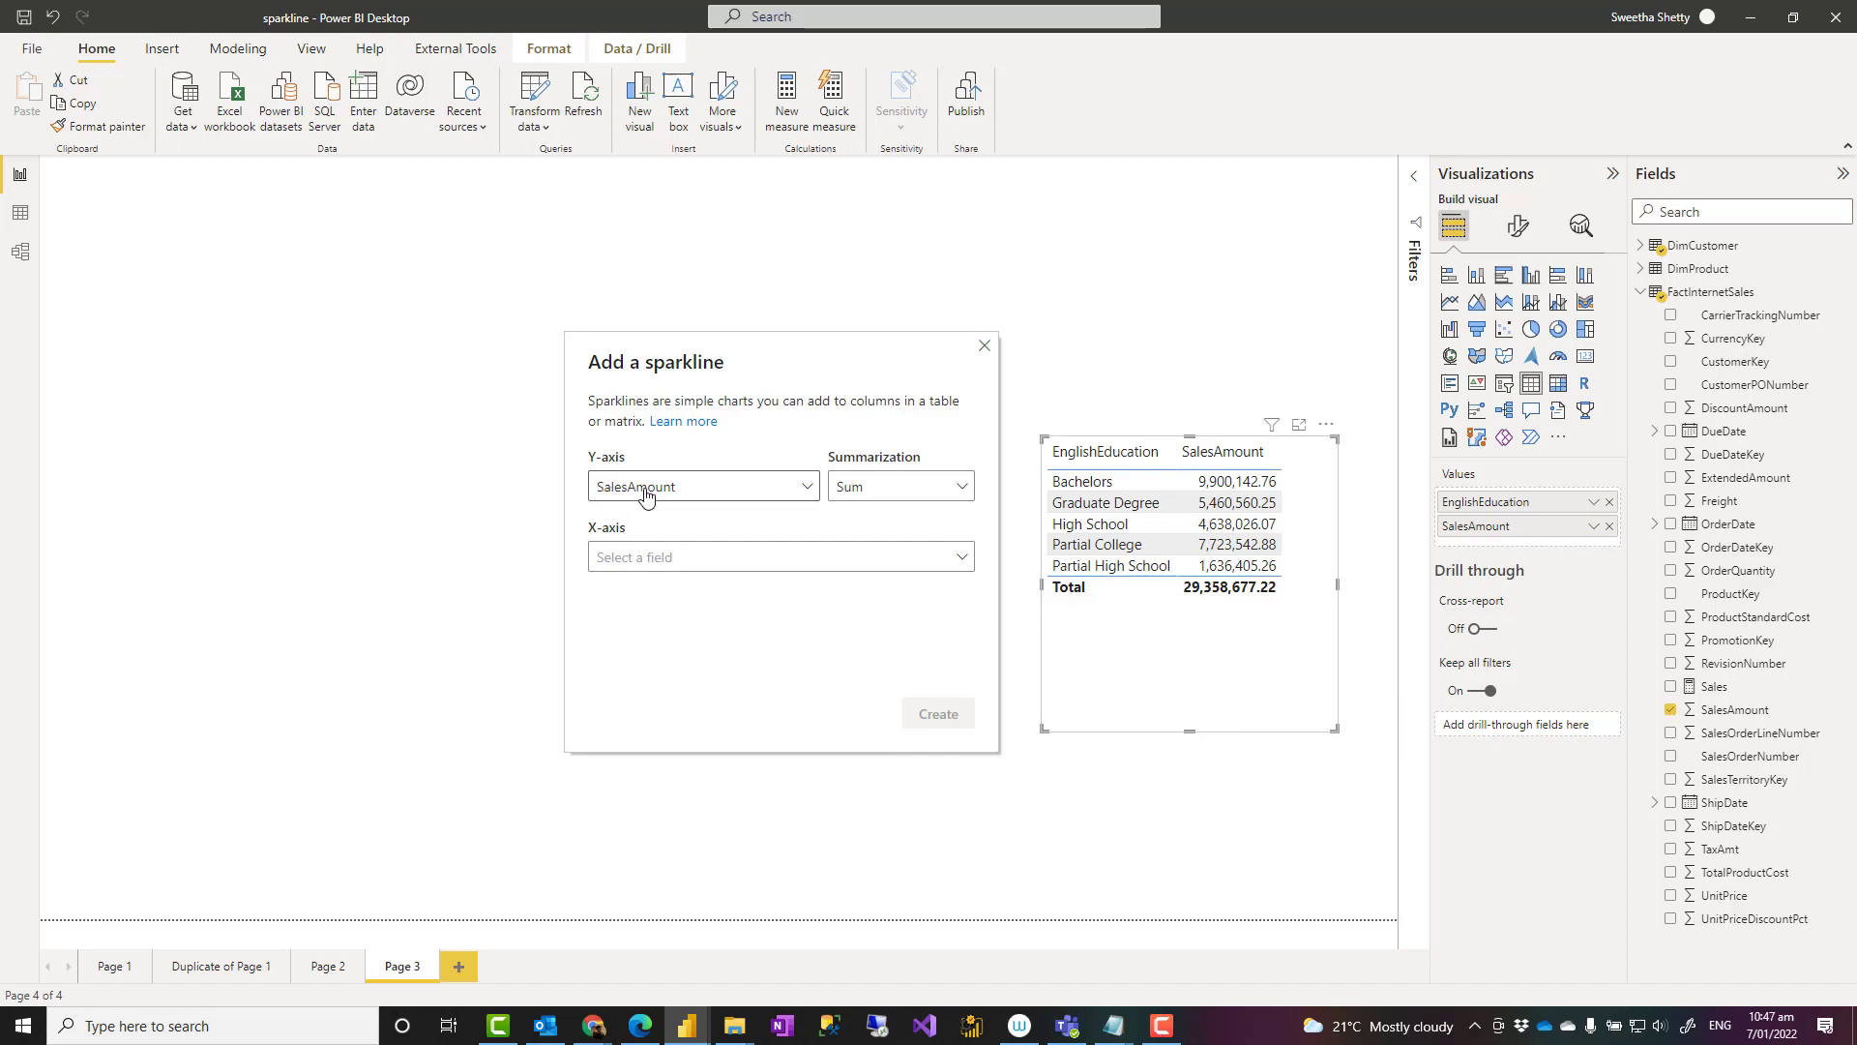
click(952, 494)
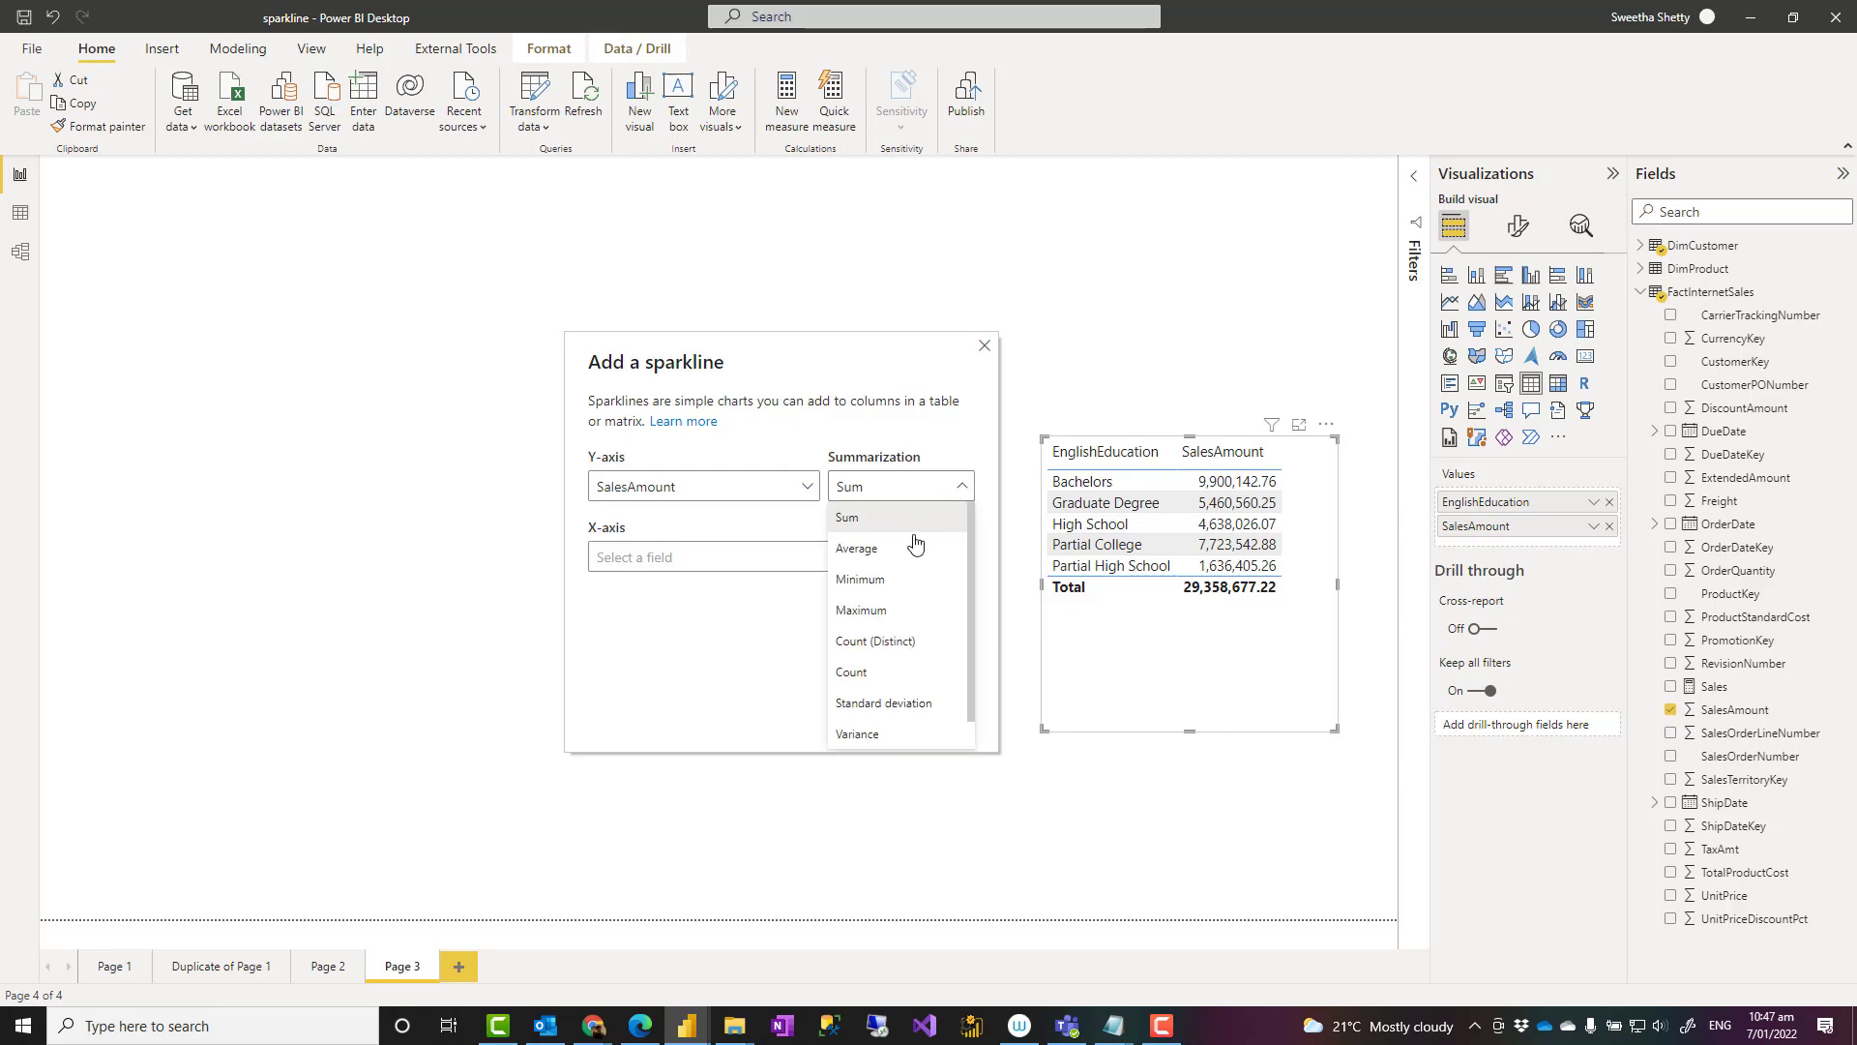
click(668, 694)
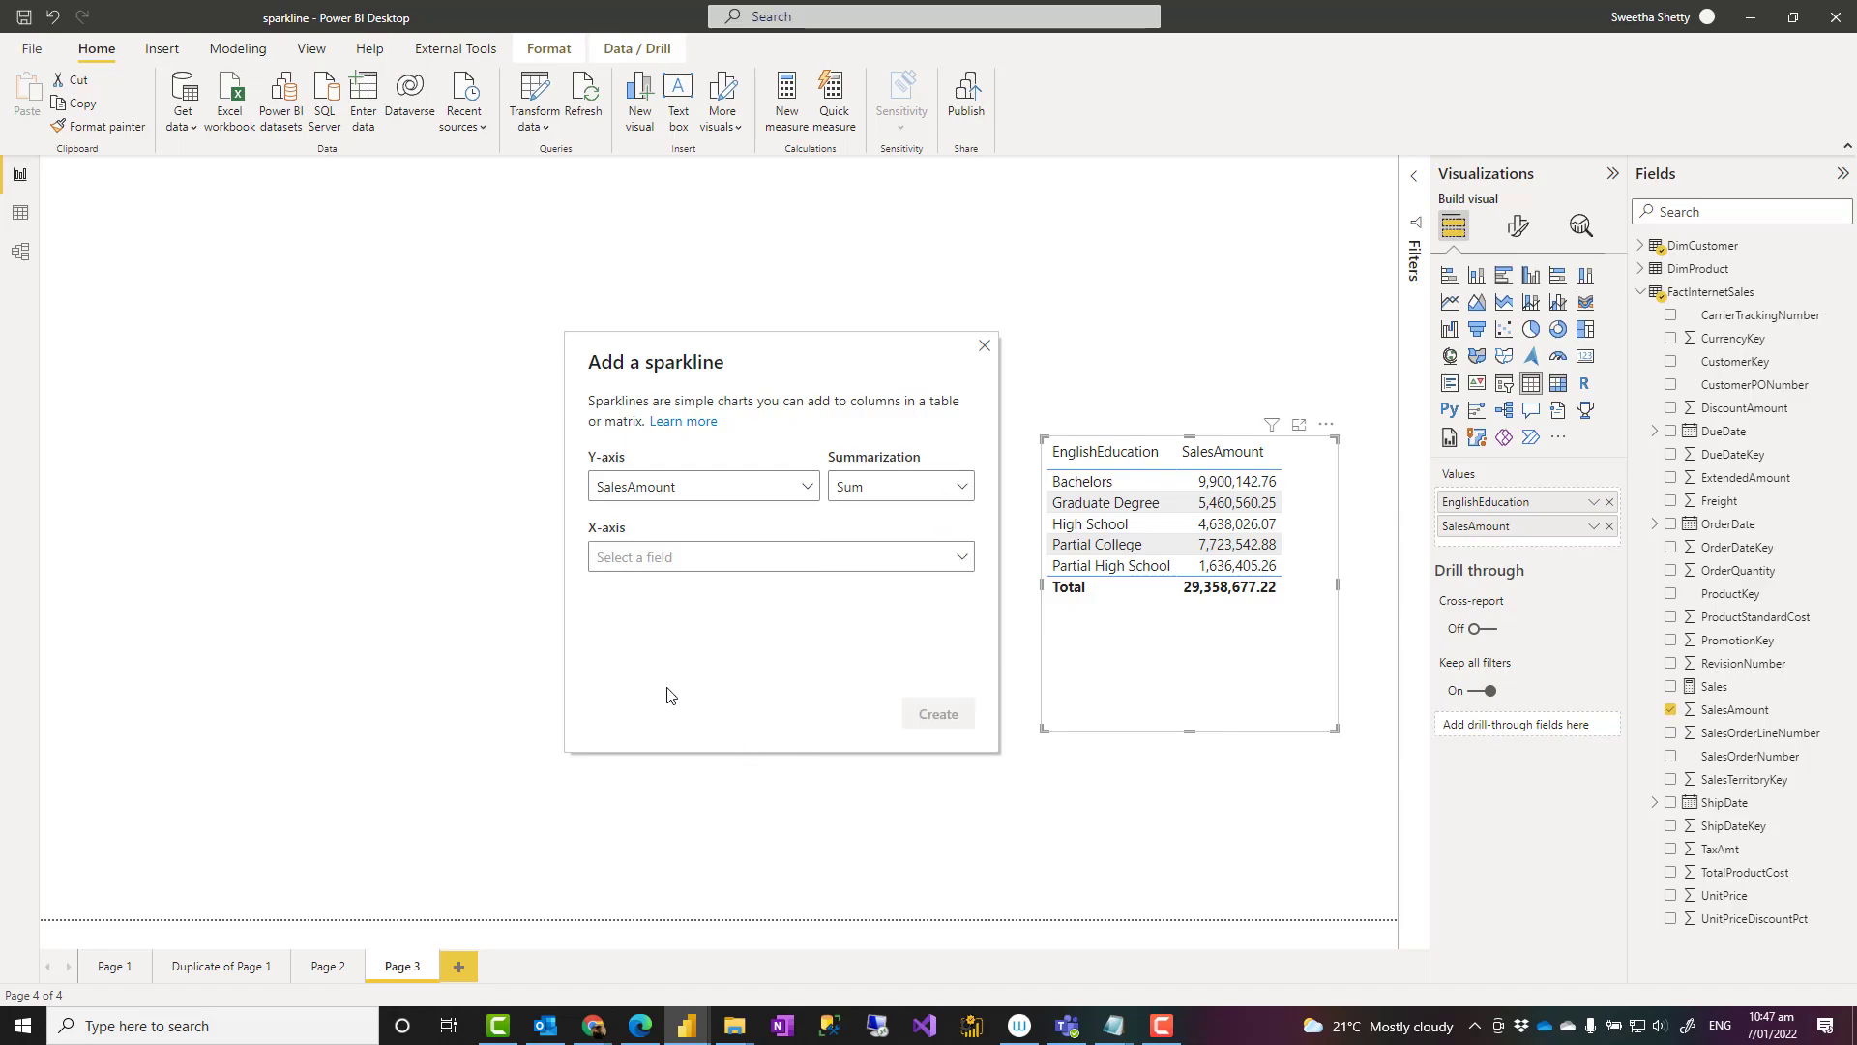
click(639, 561)
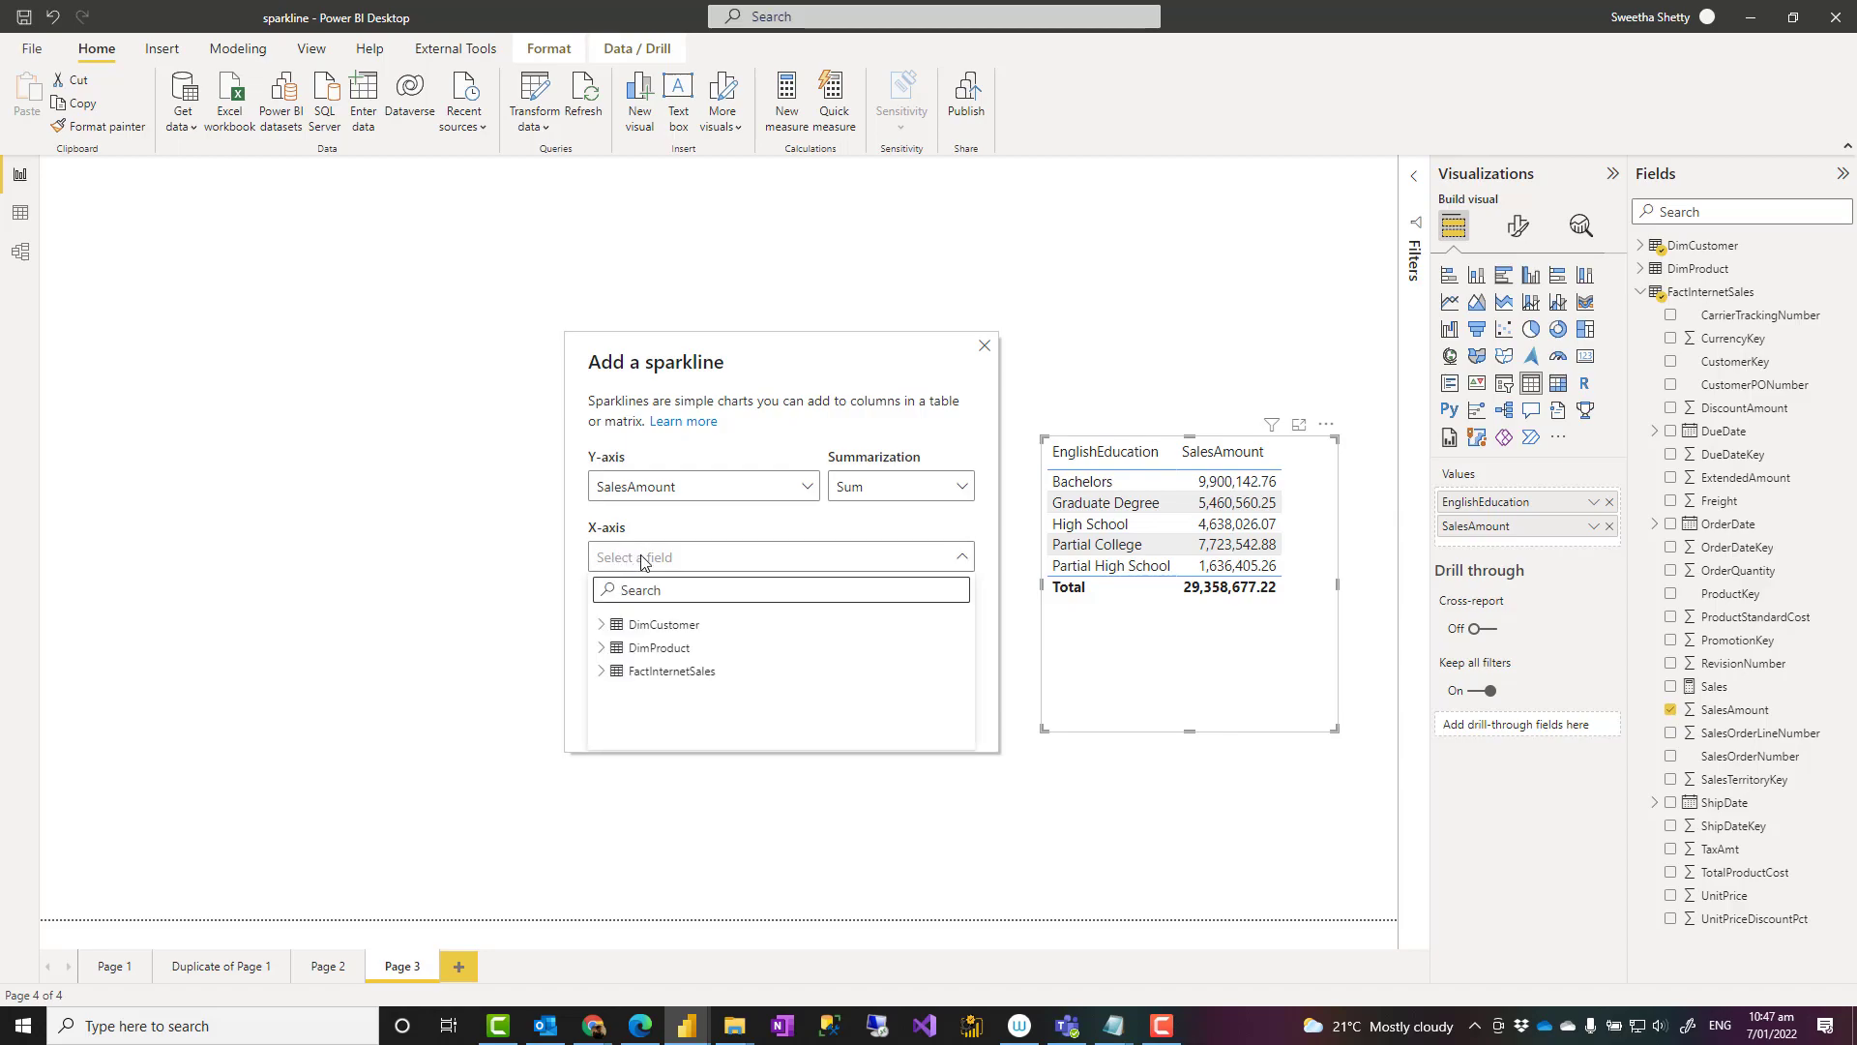
text(orderdate)
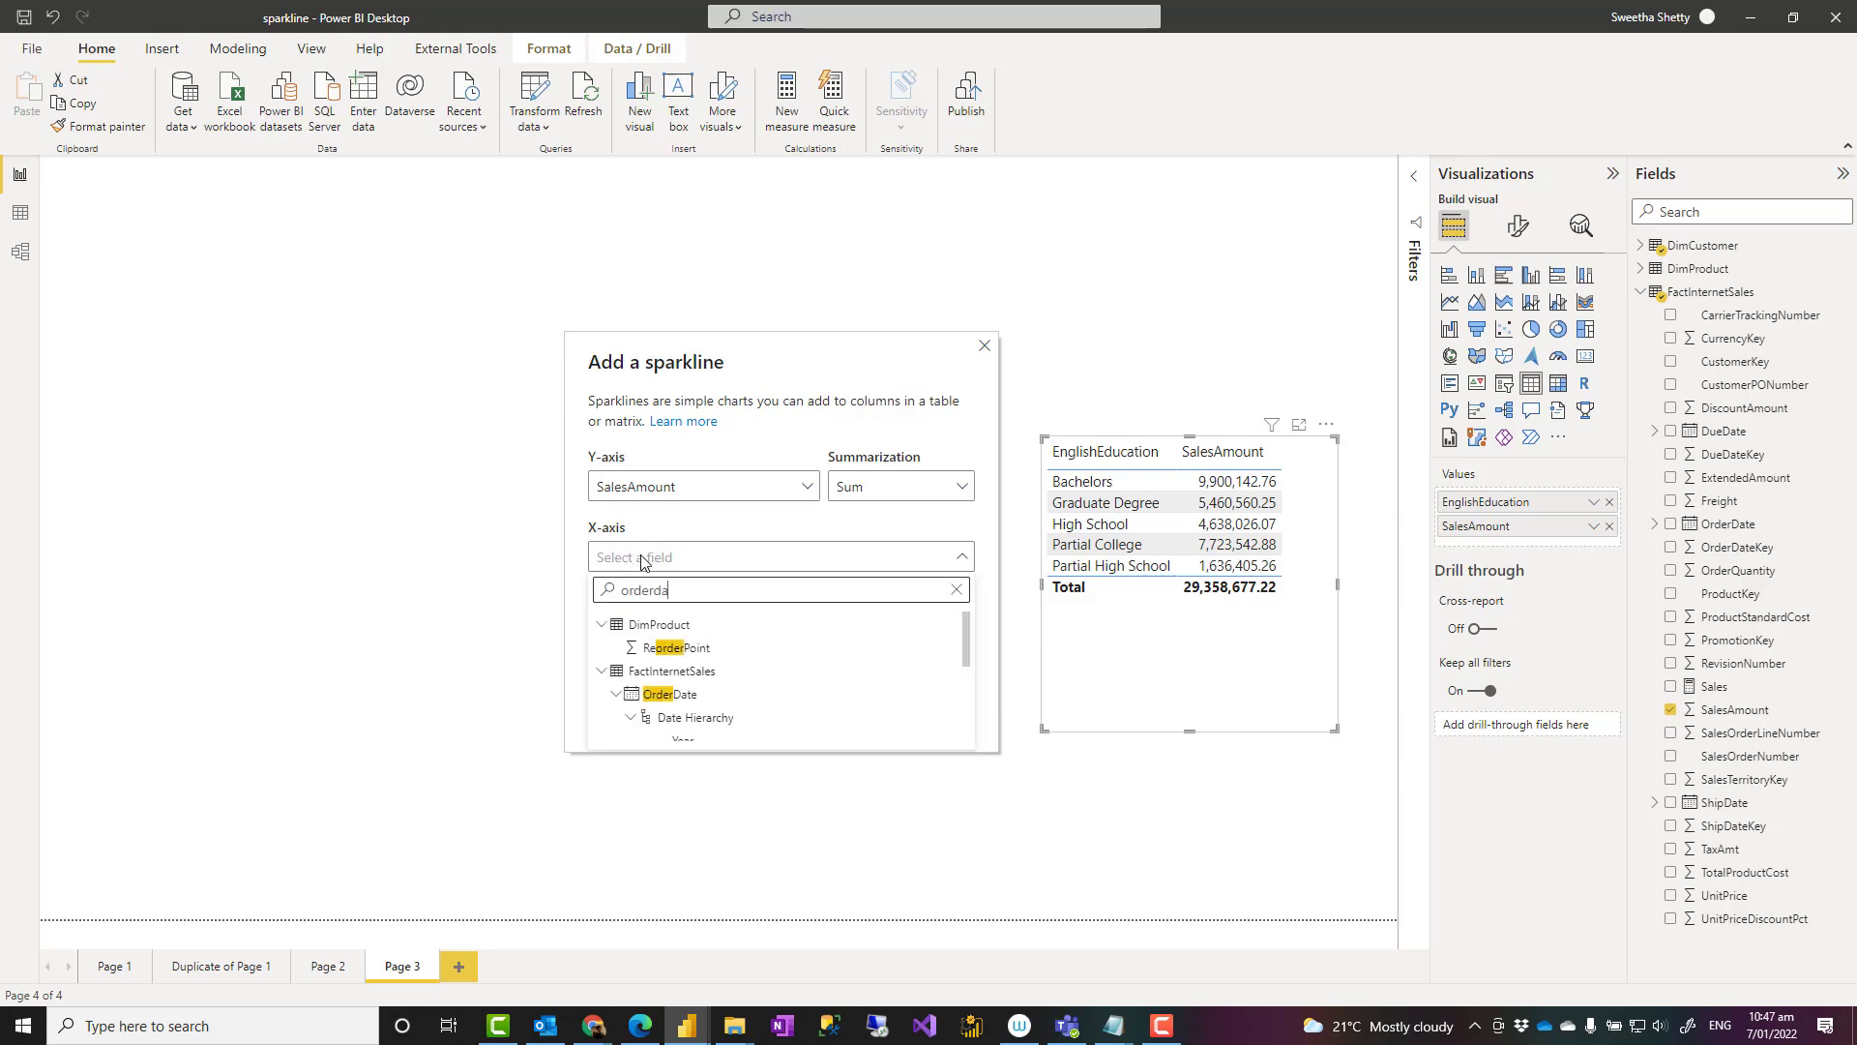
click(679, 655)
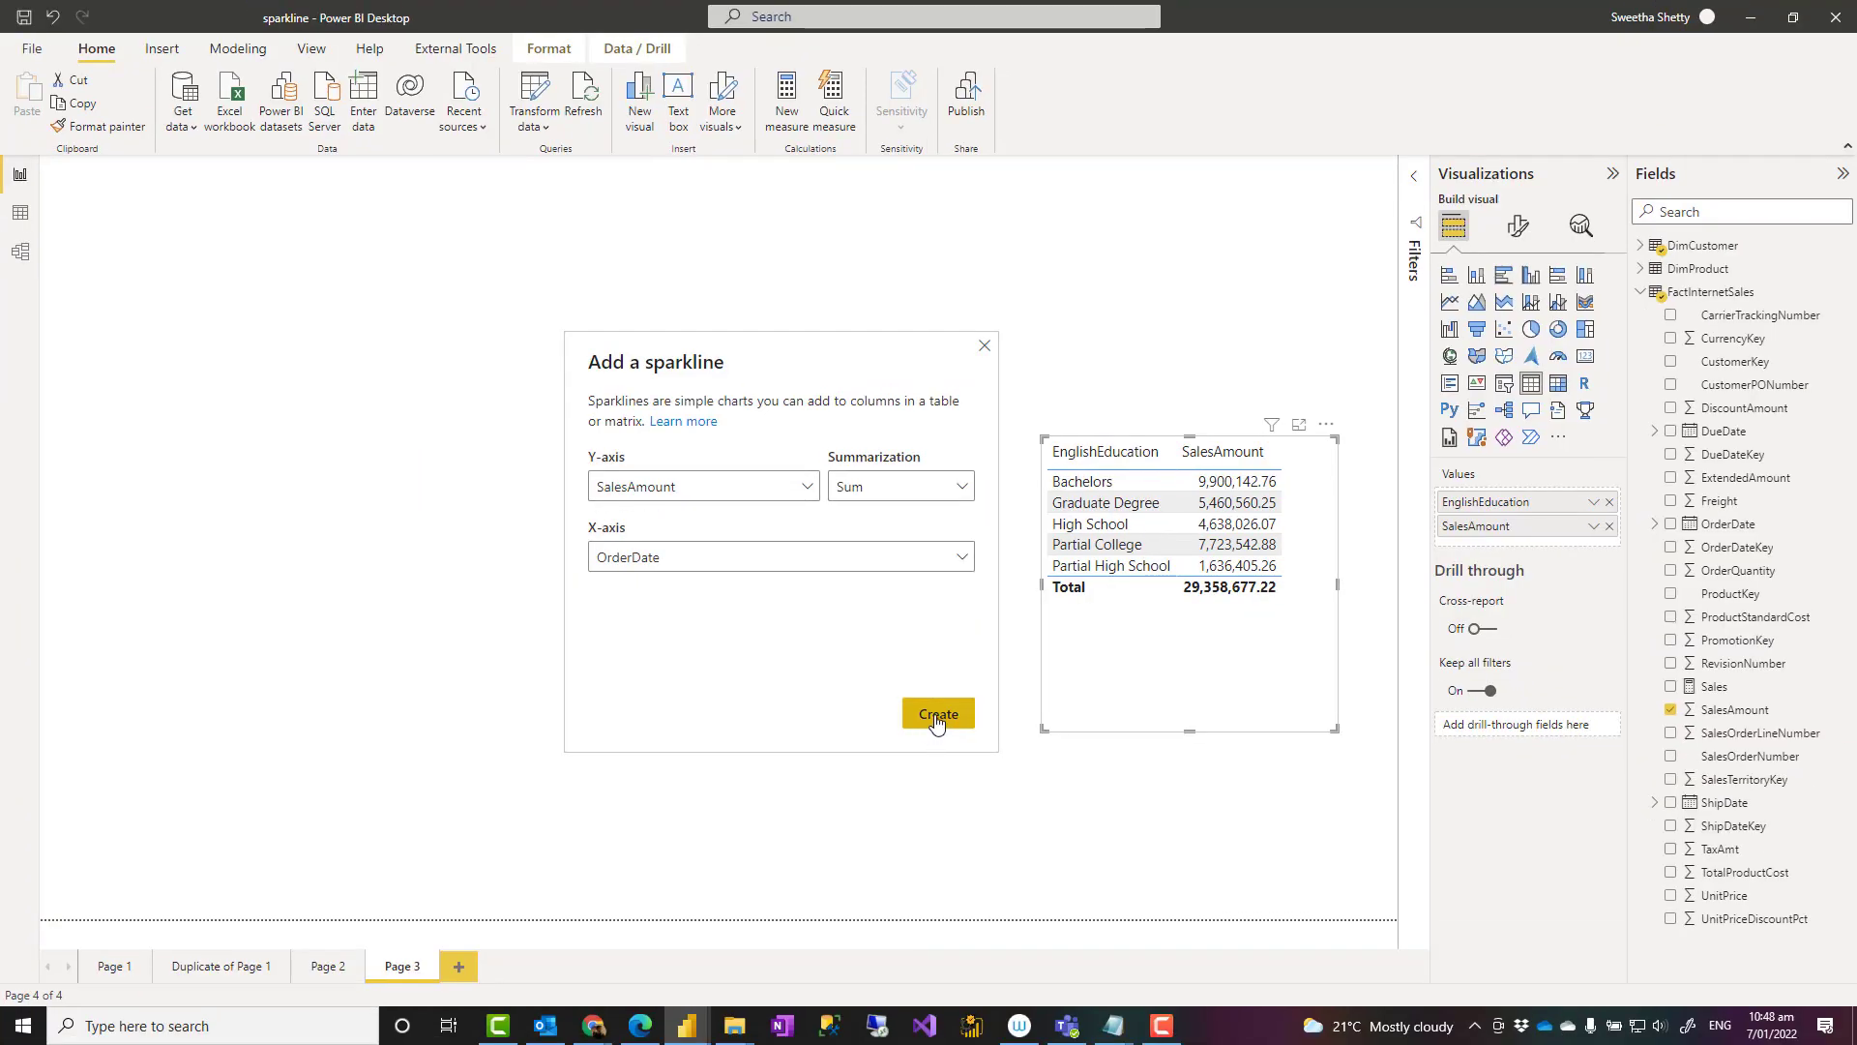
click(934, 732)
drag(1037, 586, 849, 585)
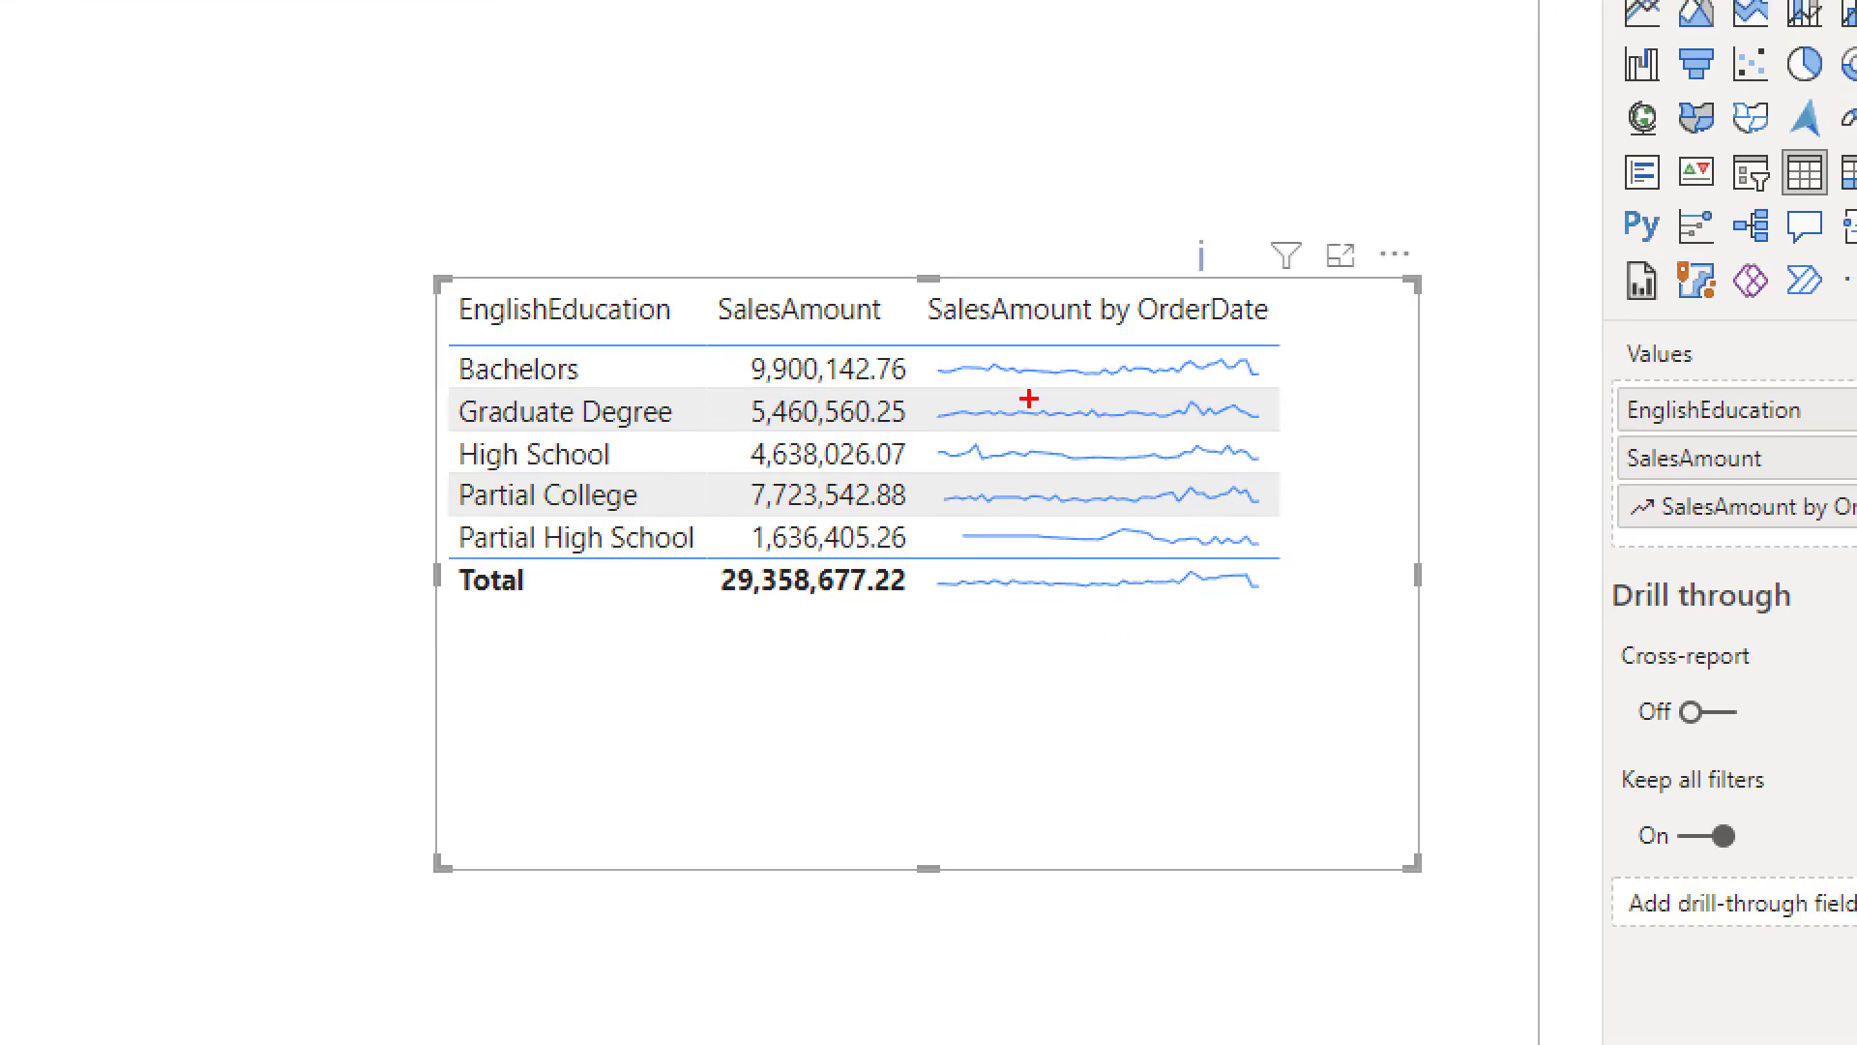
drag(917, 299, 1321, 634)
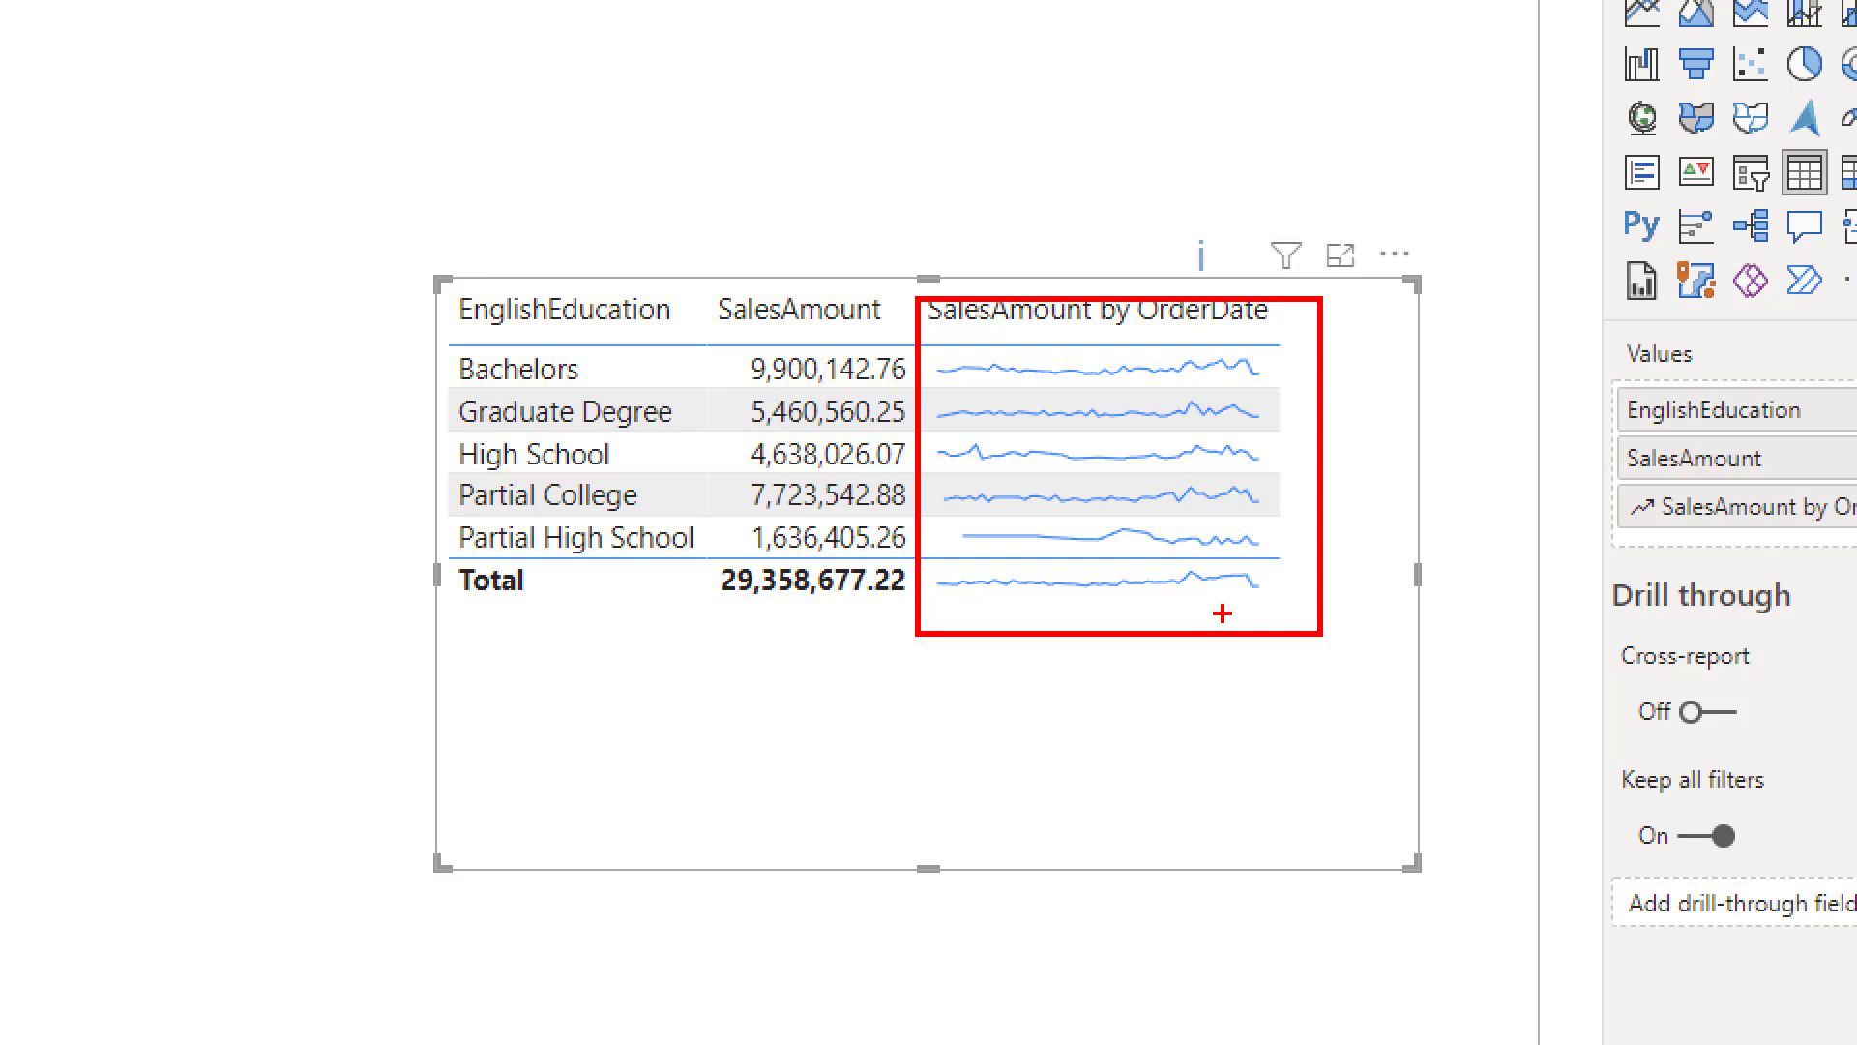
key(Escape)
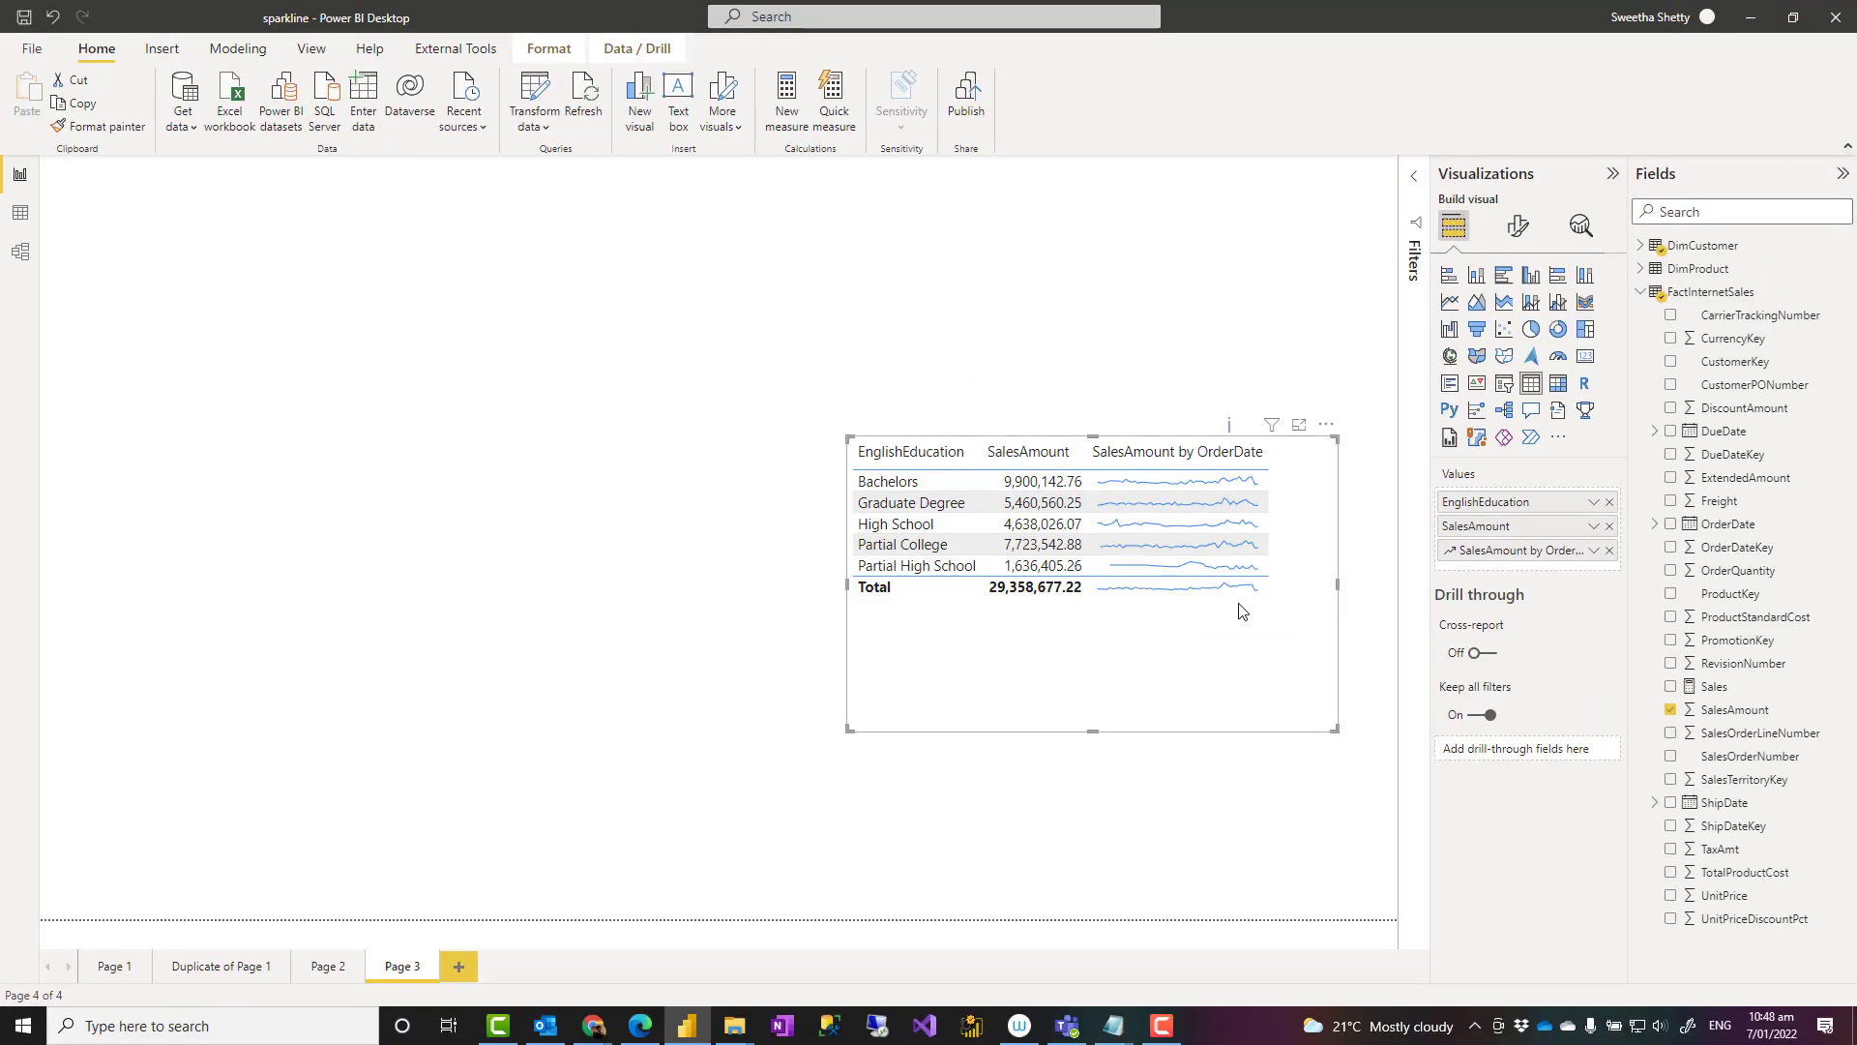
click(1213, 652)
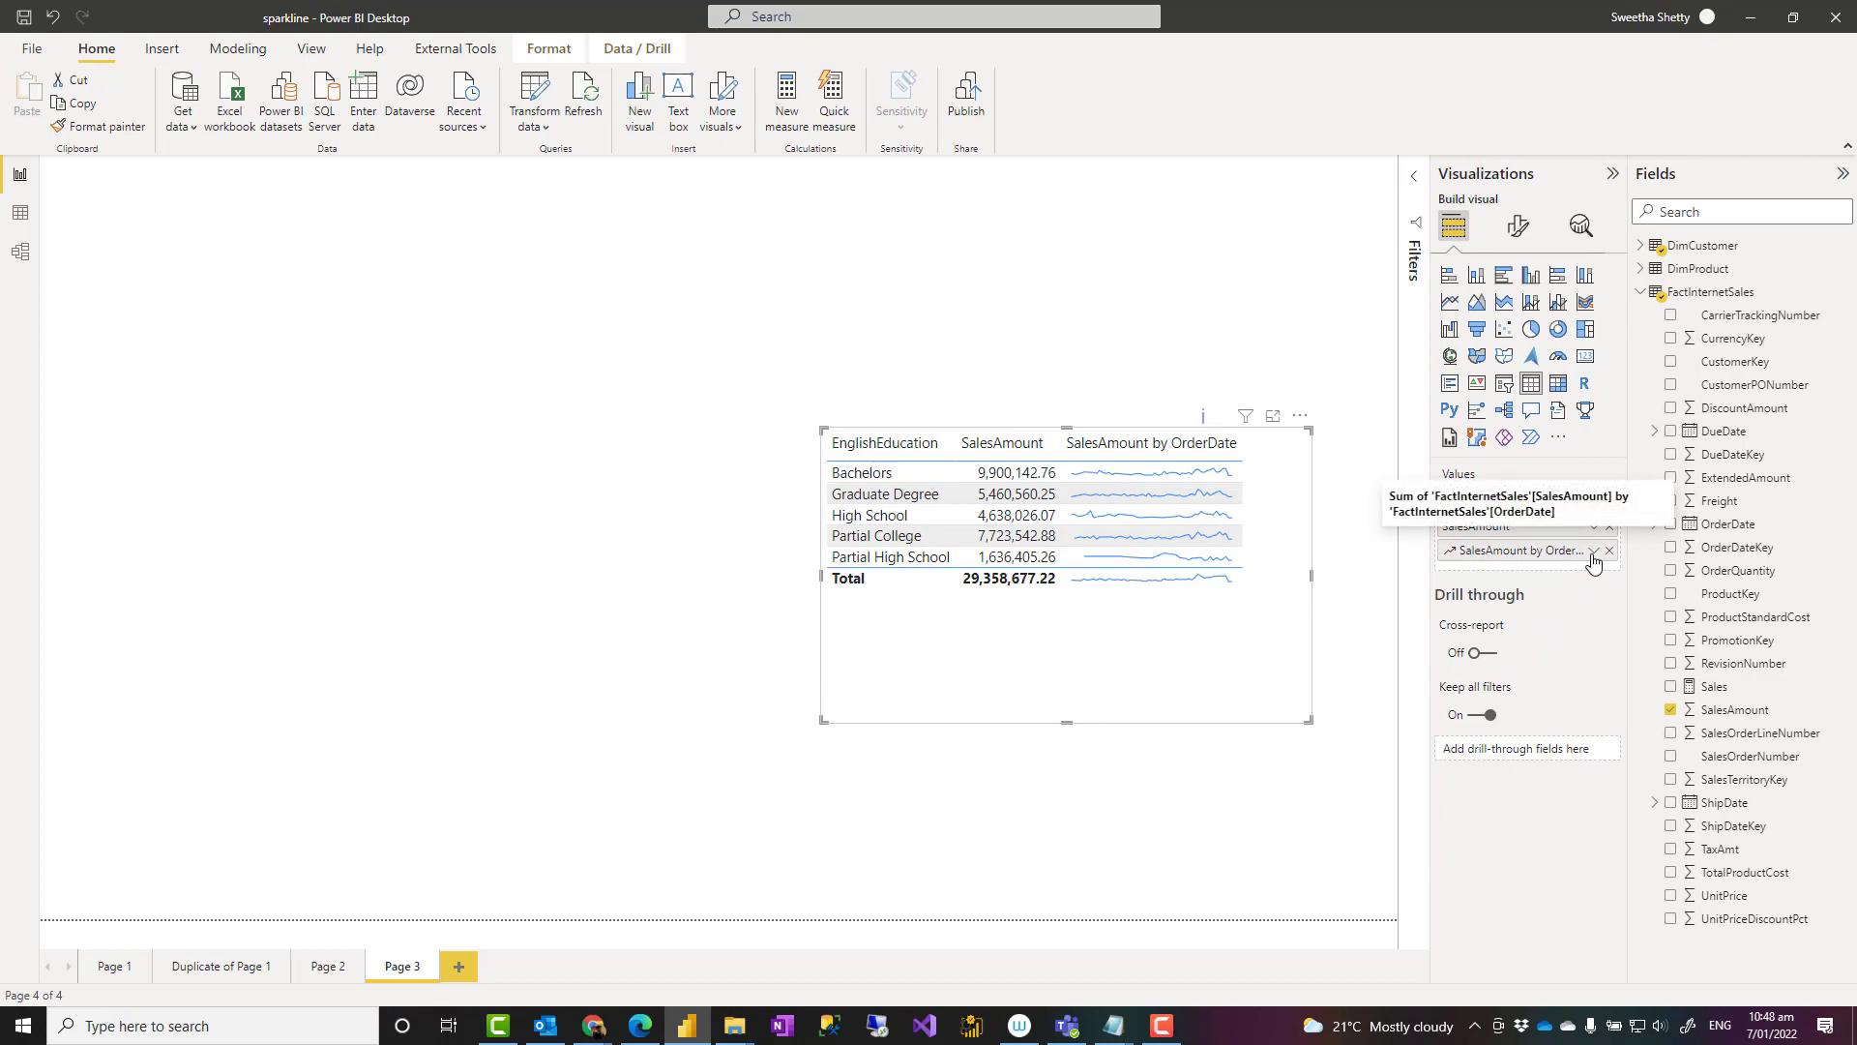
Examine the existing sparkline's edit settings and its available summarization options, and close them without applying changes
click(1593, 552)
click(1664, 627)
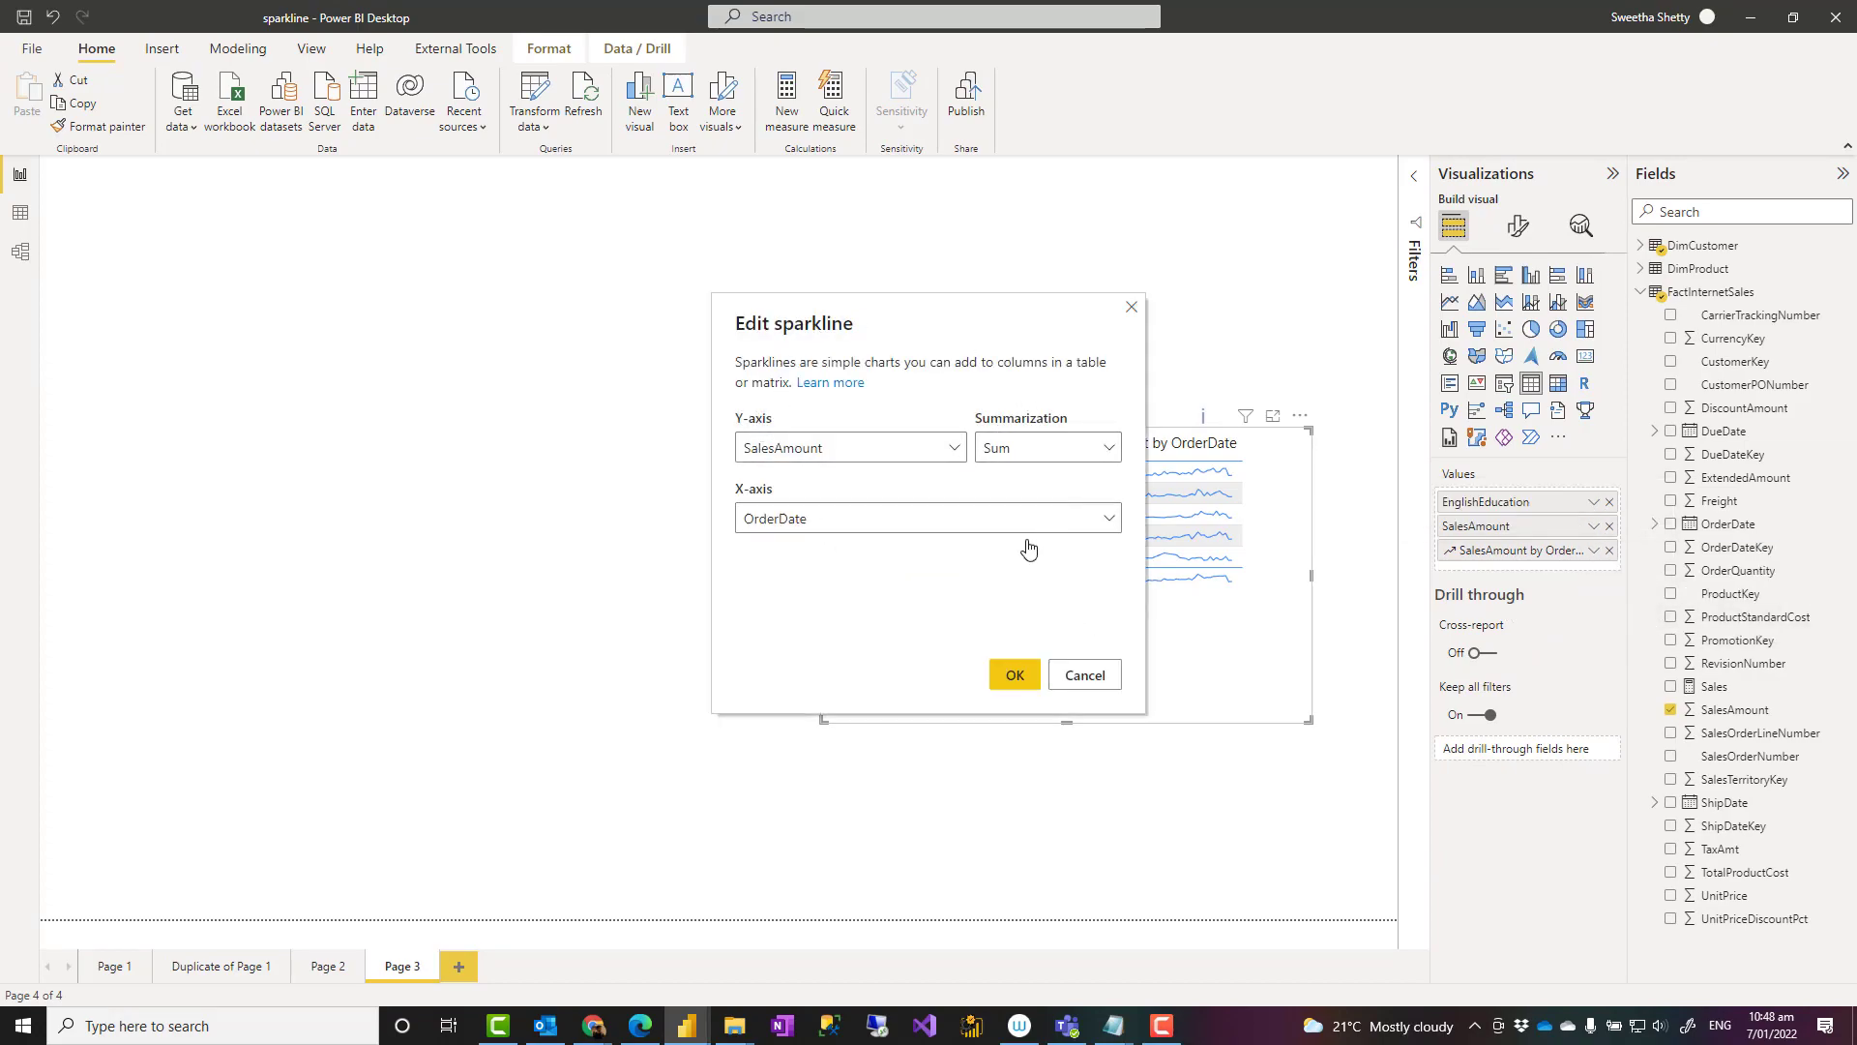
click(1077, 680)
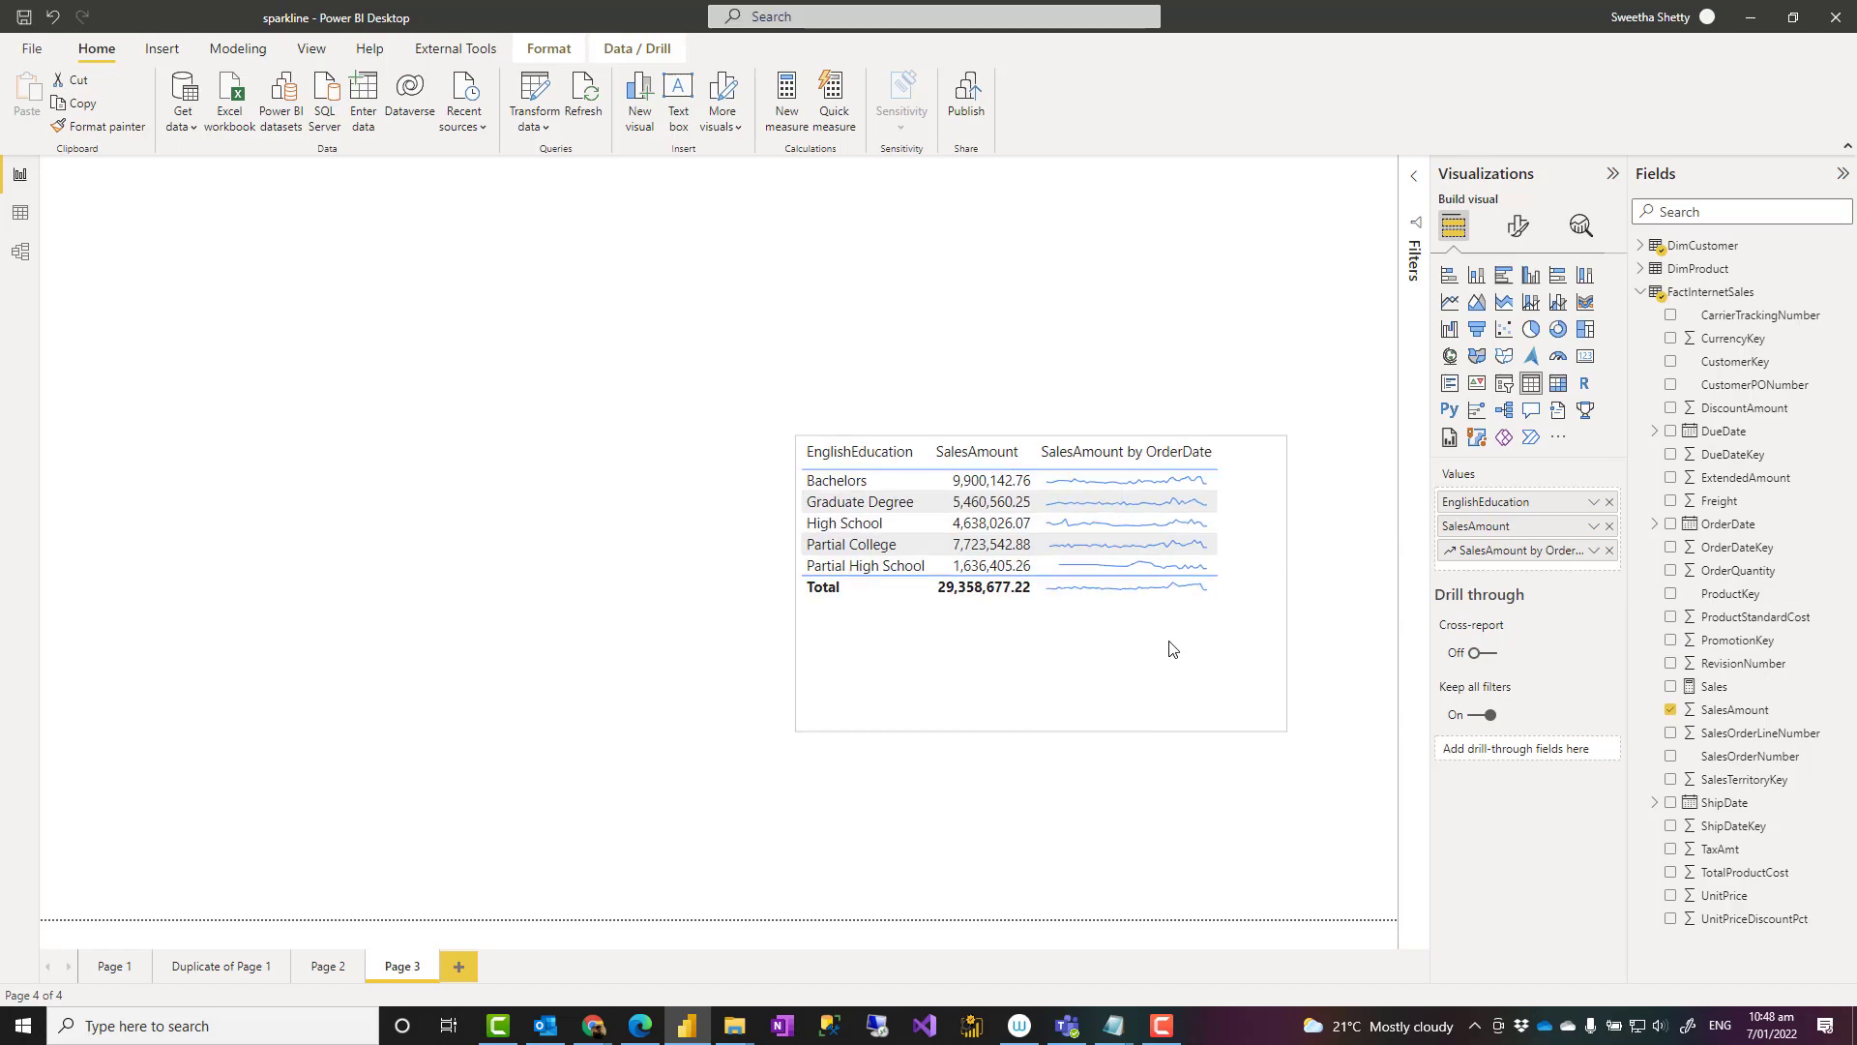
click(1594, 557)
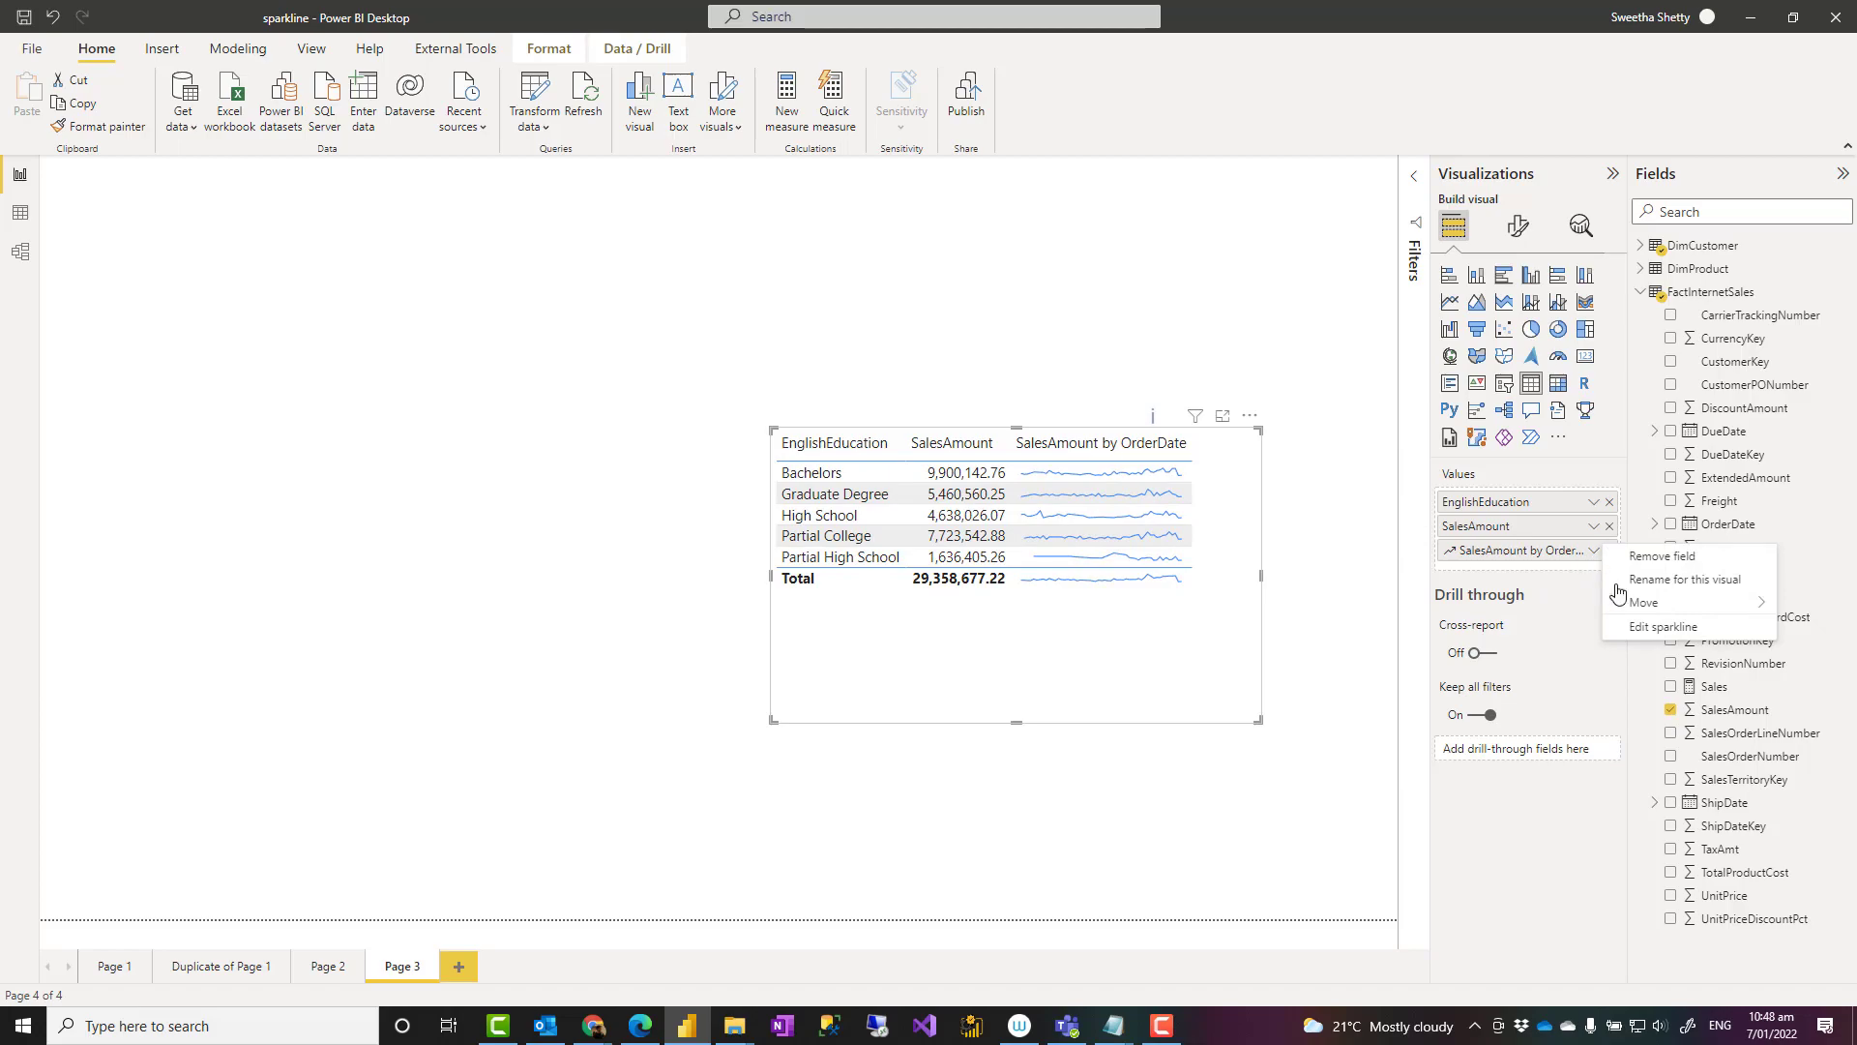
click(1649, 631)
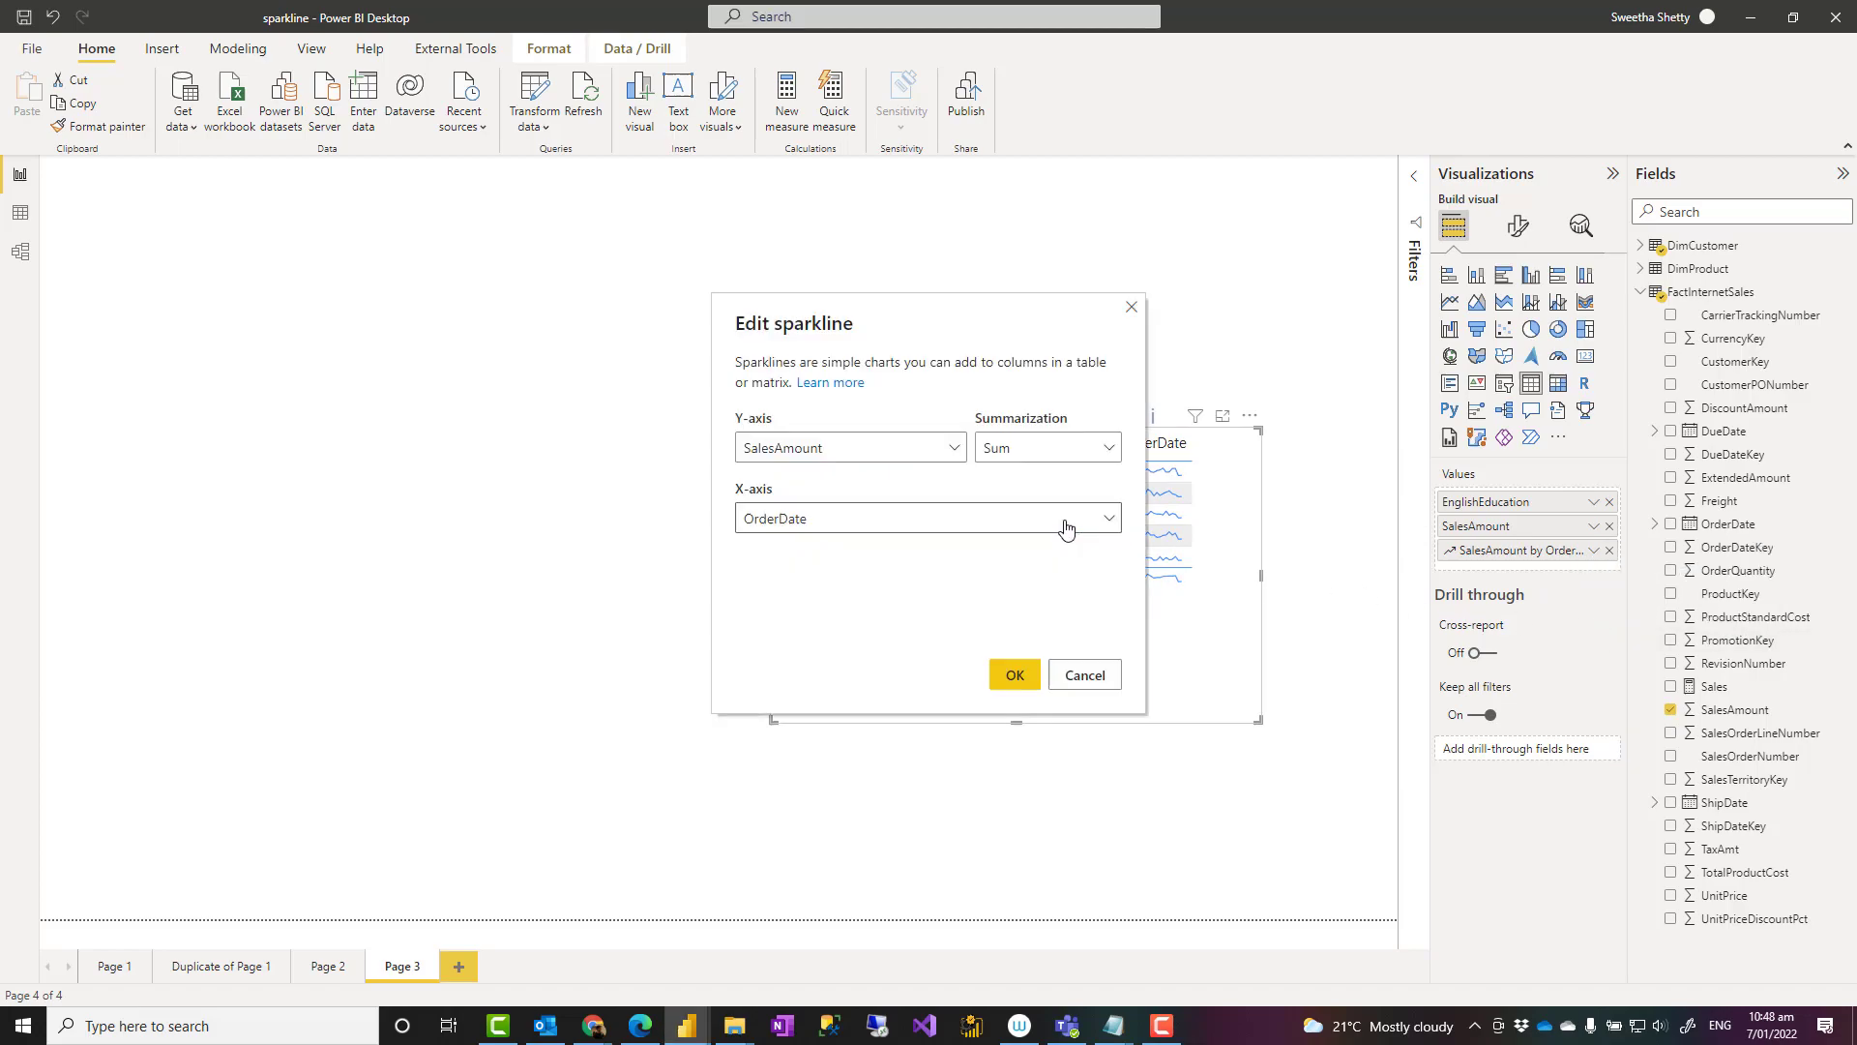
click(1033, 451)
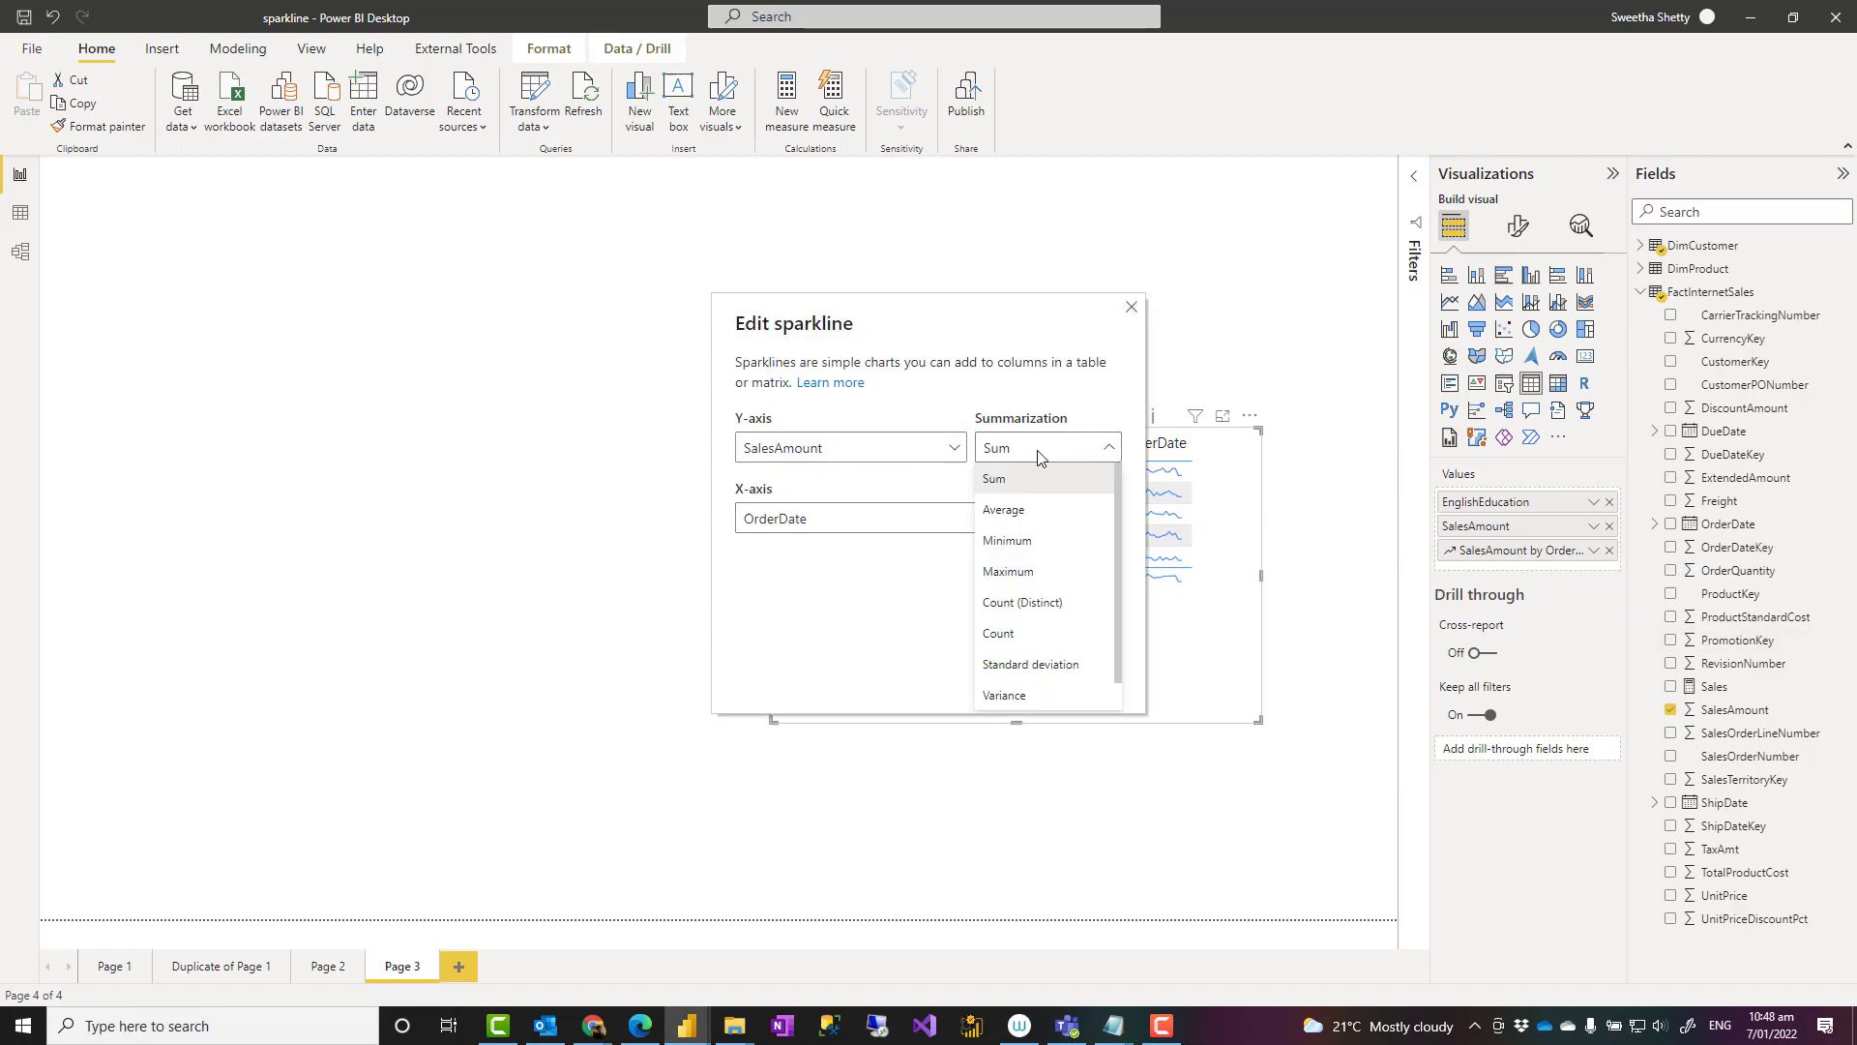
click(871, 667)
click(1085, 677)
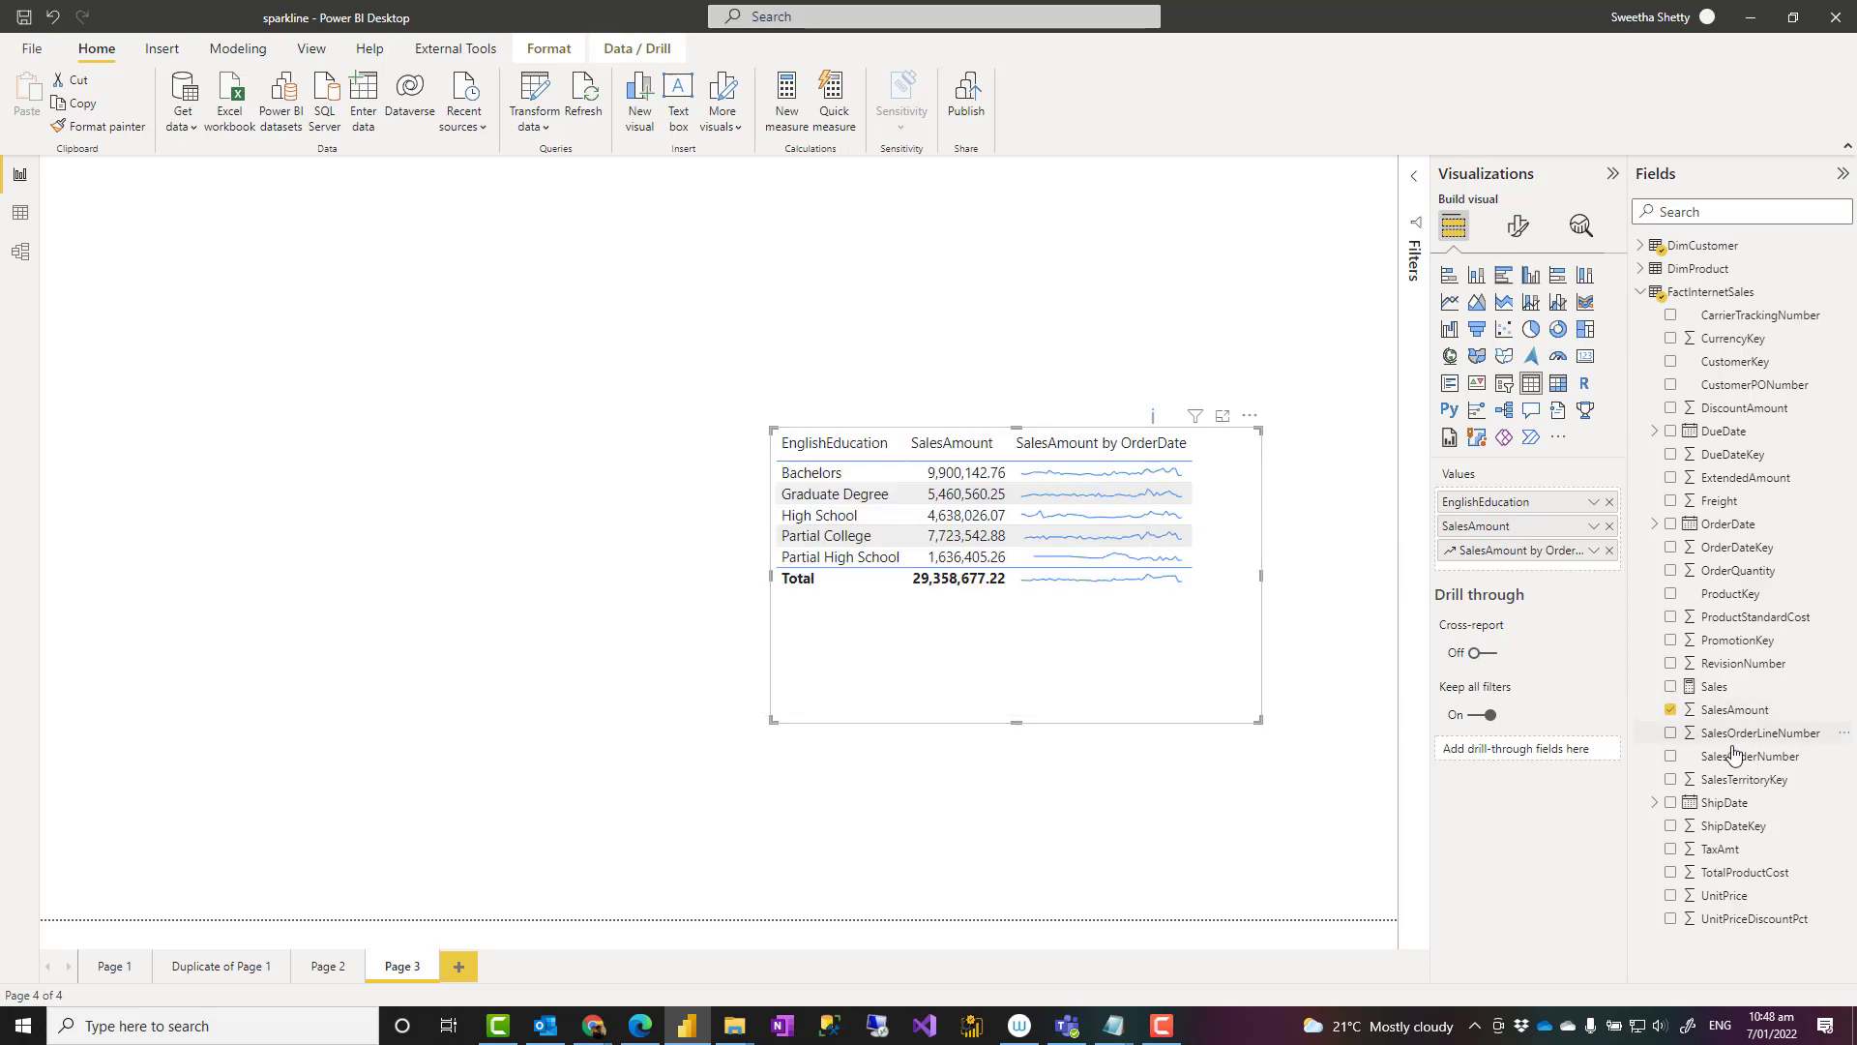
Add the Sales measure to the table to inspect its sparkline creation settings, and remove the measure again
drag(1714, 687, 1528, 576)
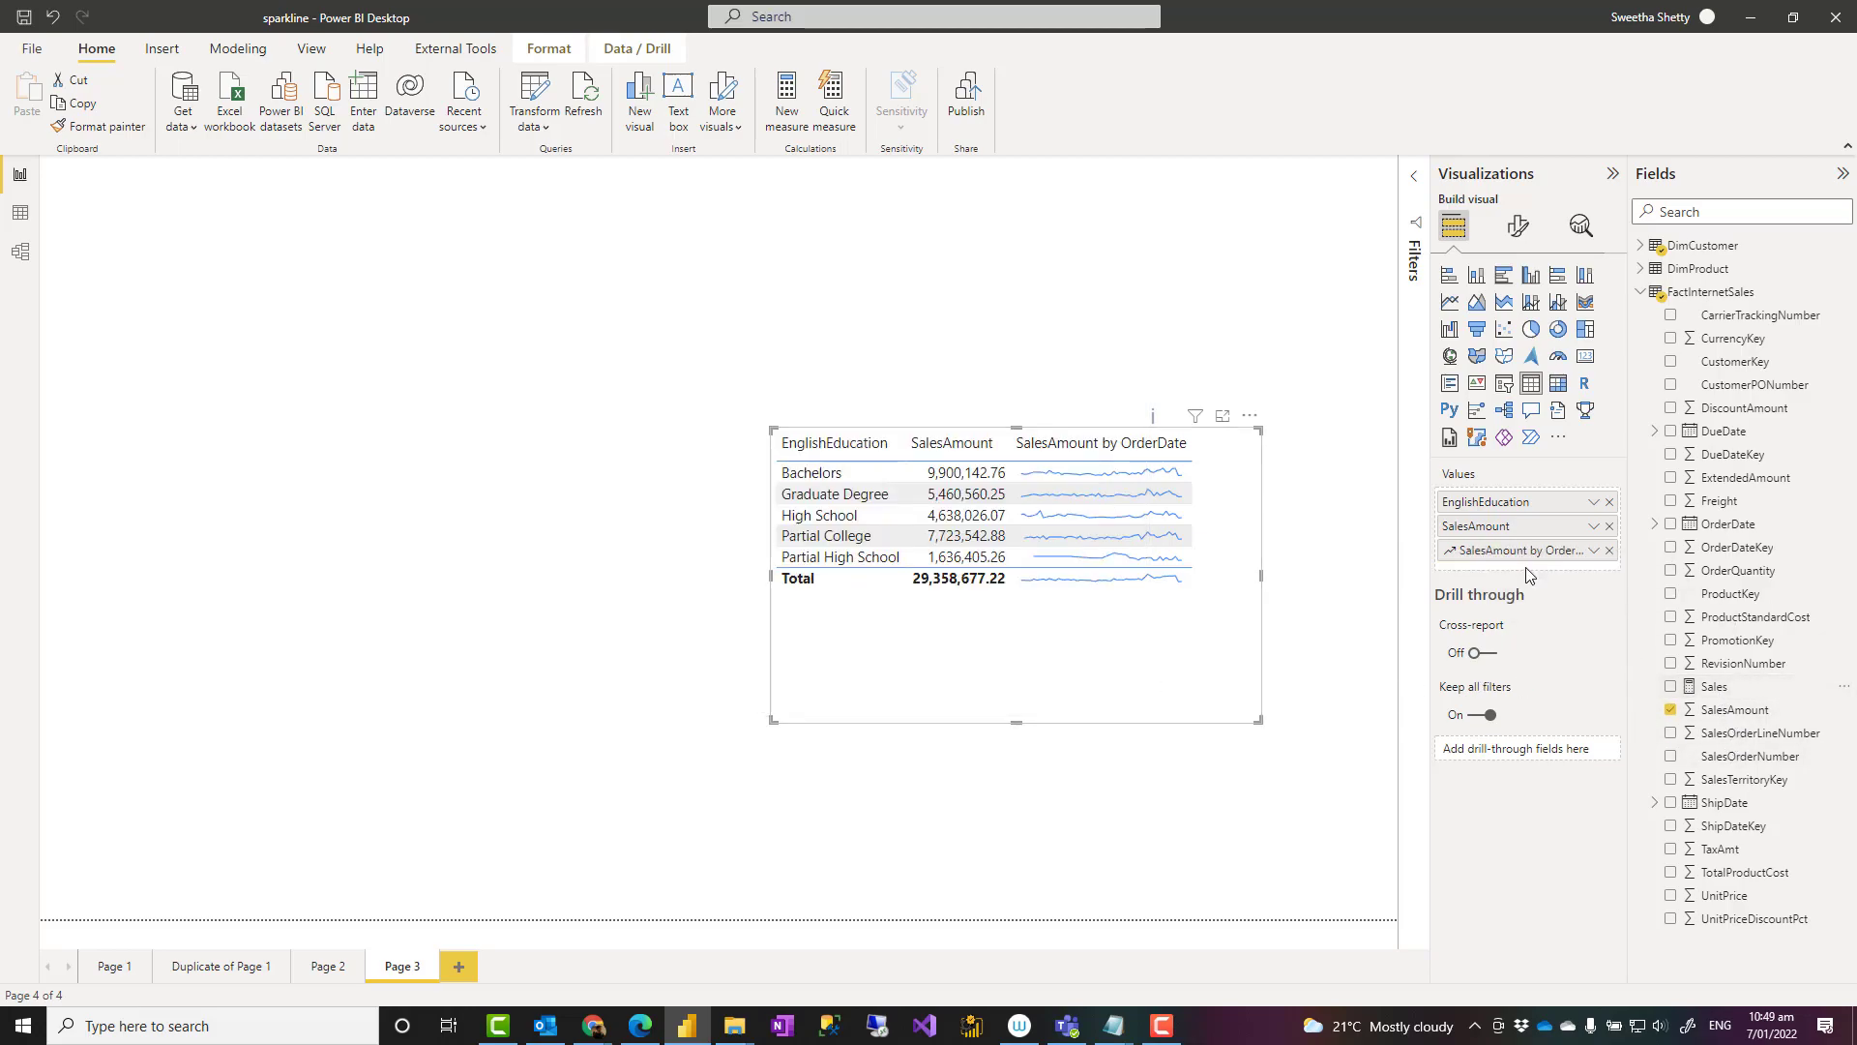
click(1670, 689)
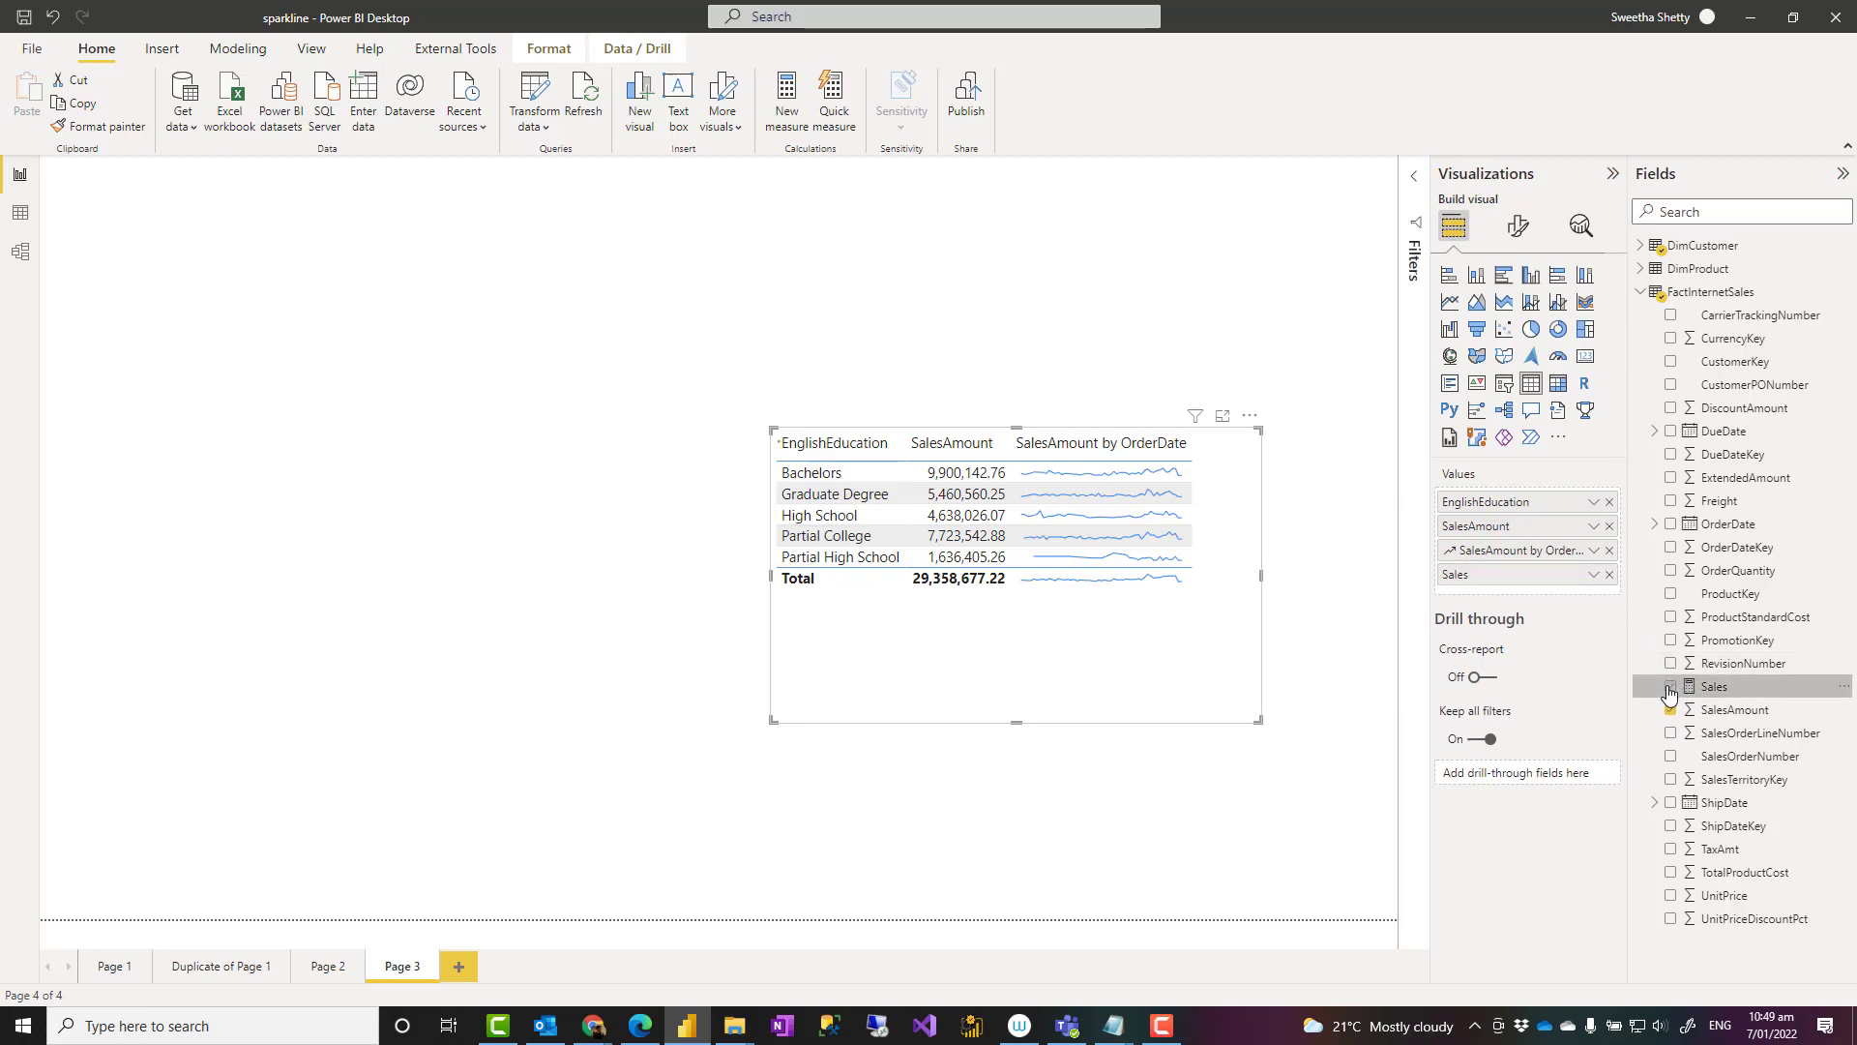
click(1593, 577)
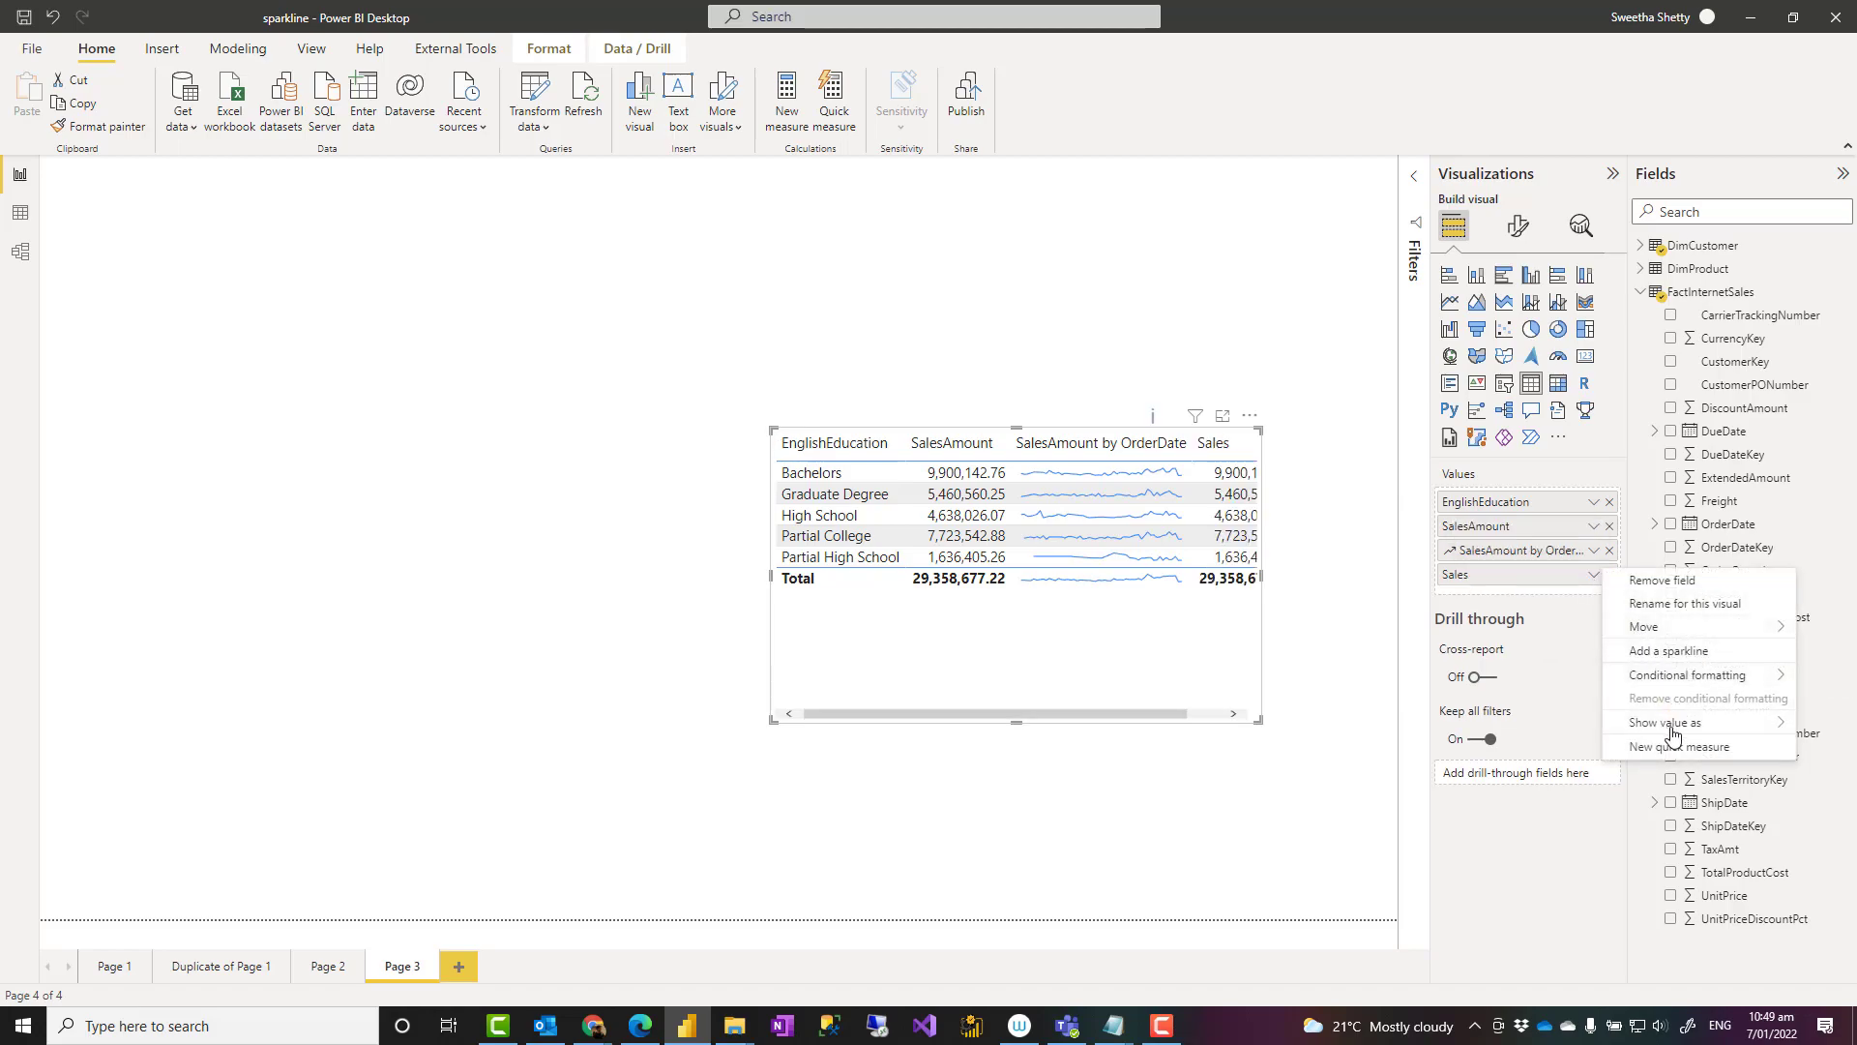
click(1671, 651)
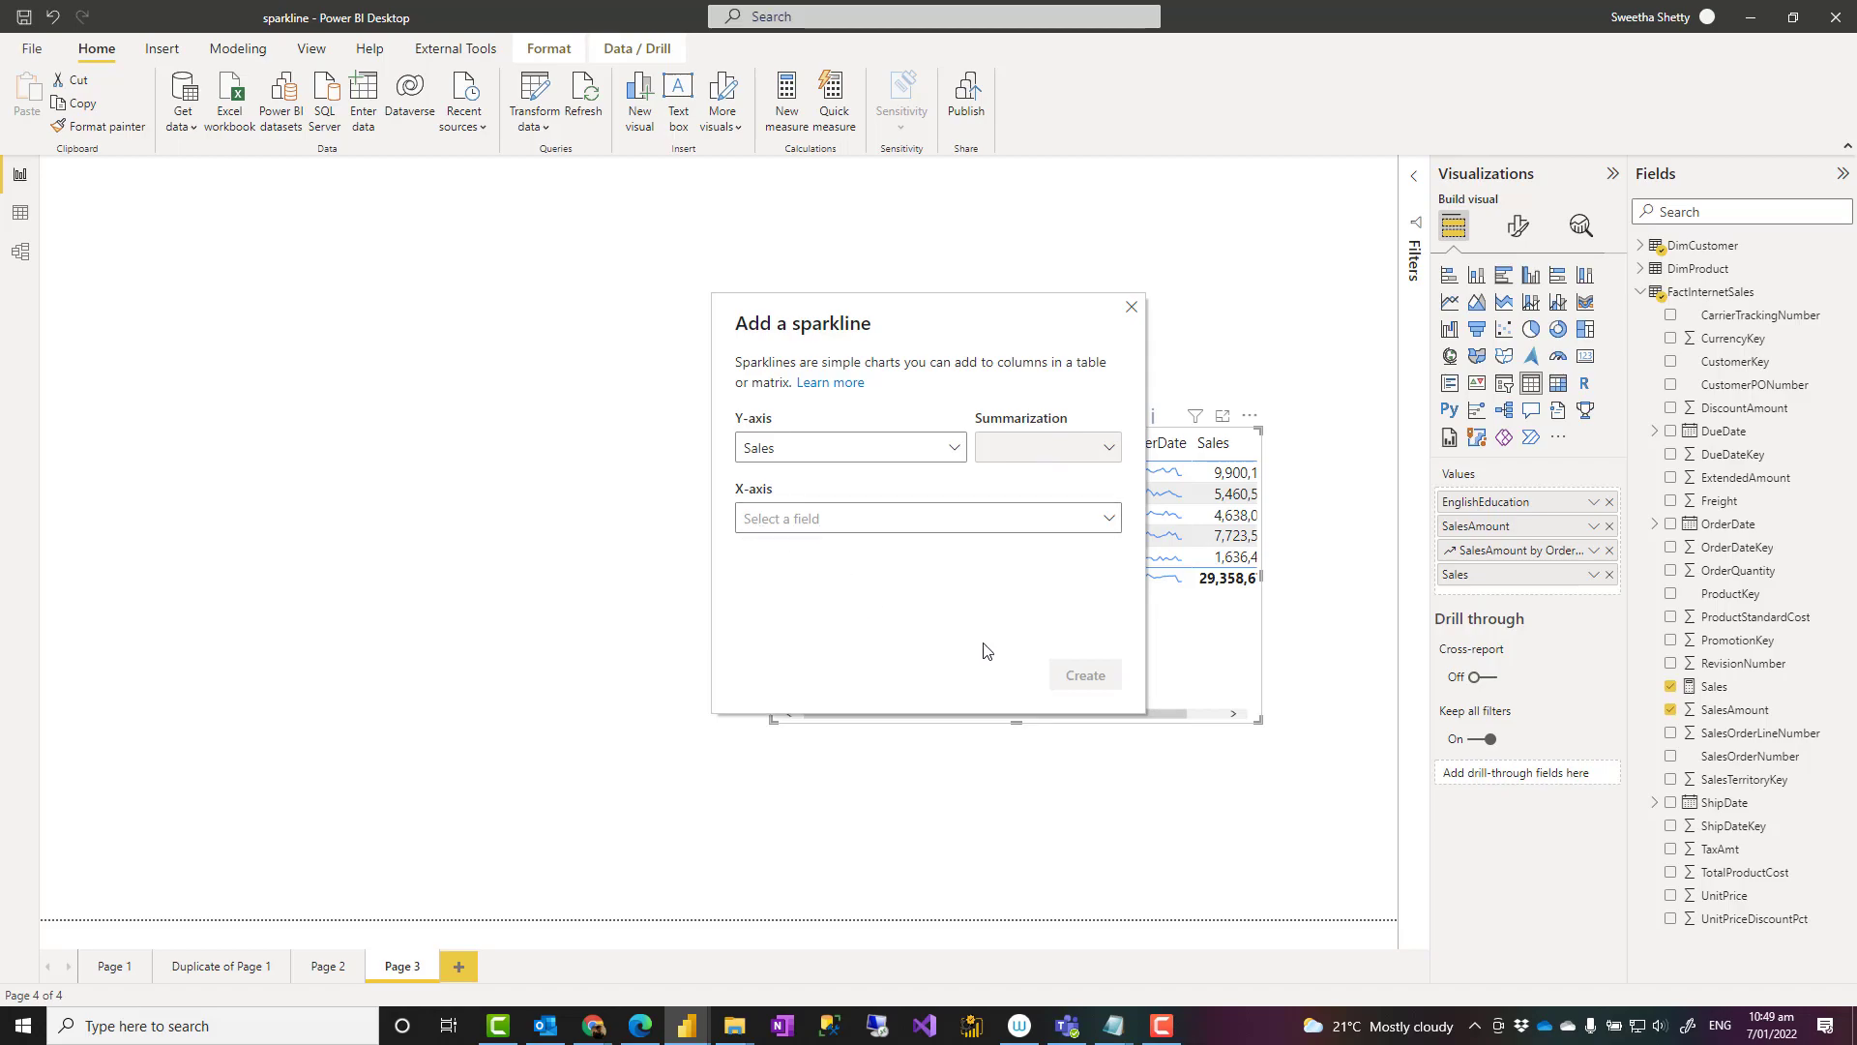
click(1132, 308)
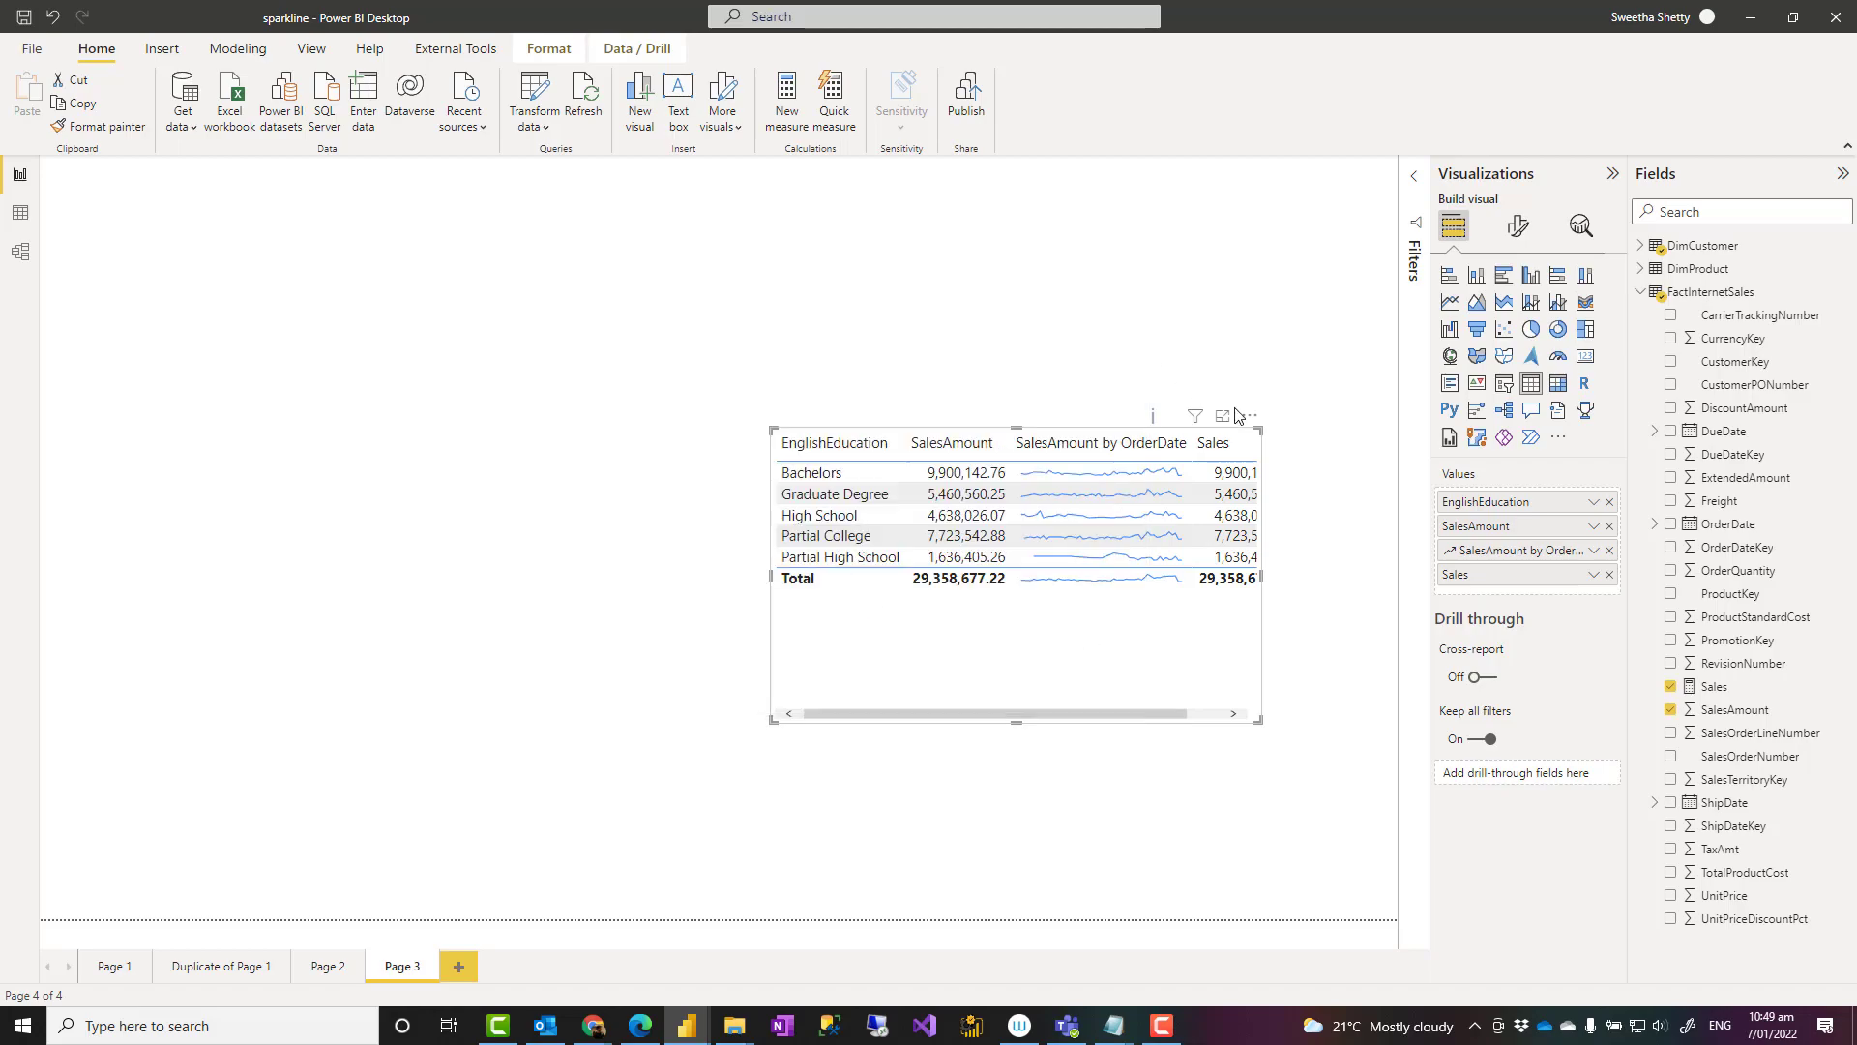
click(1611, 576)
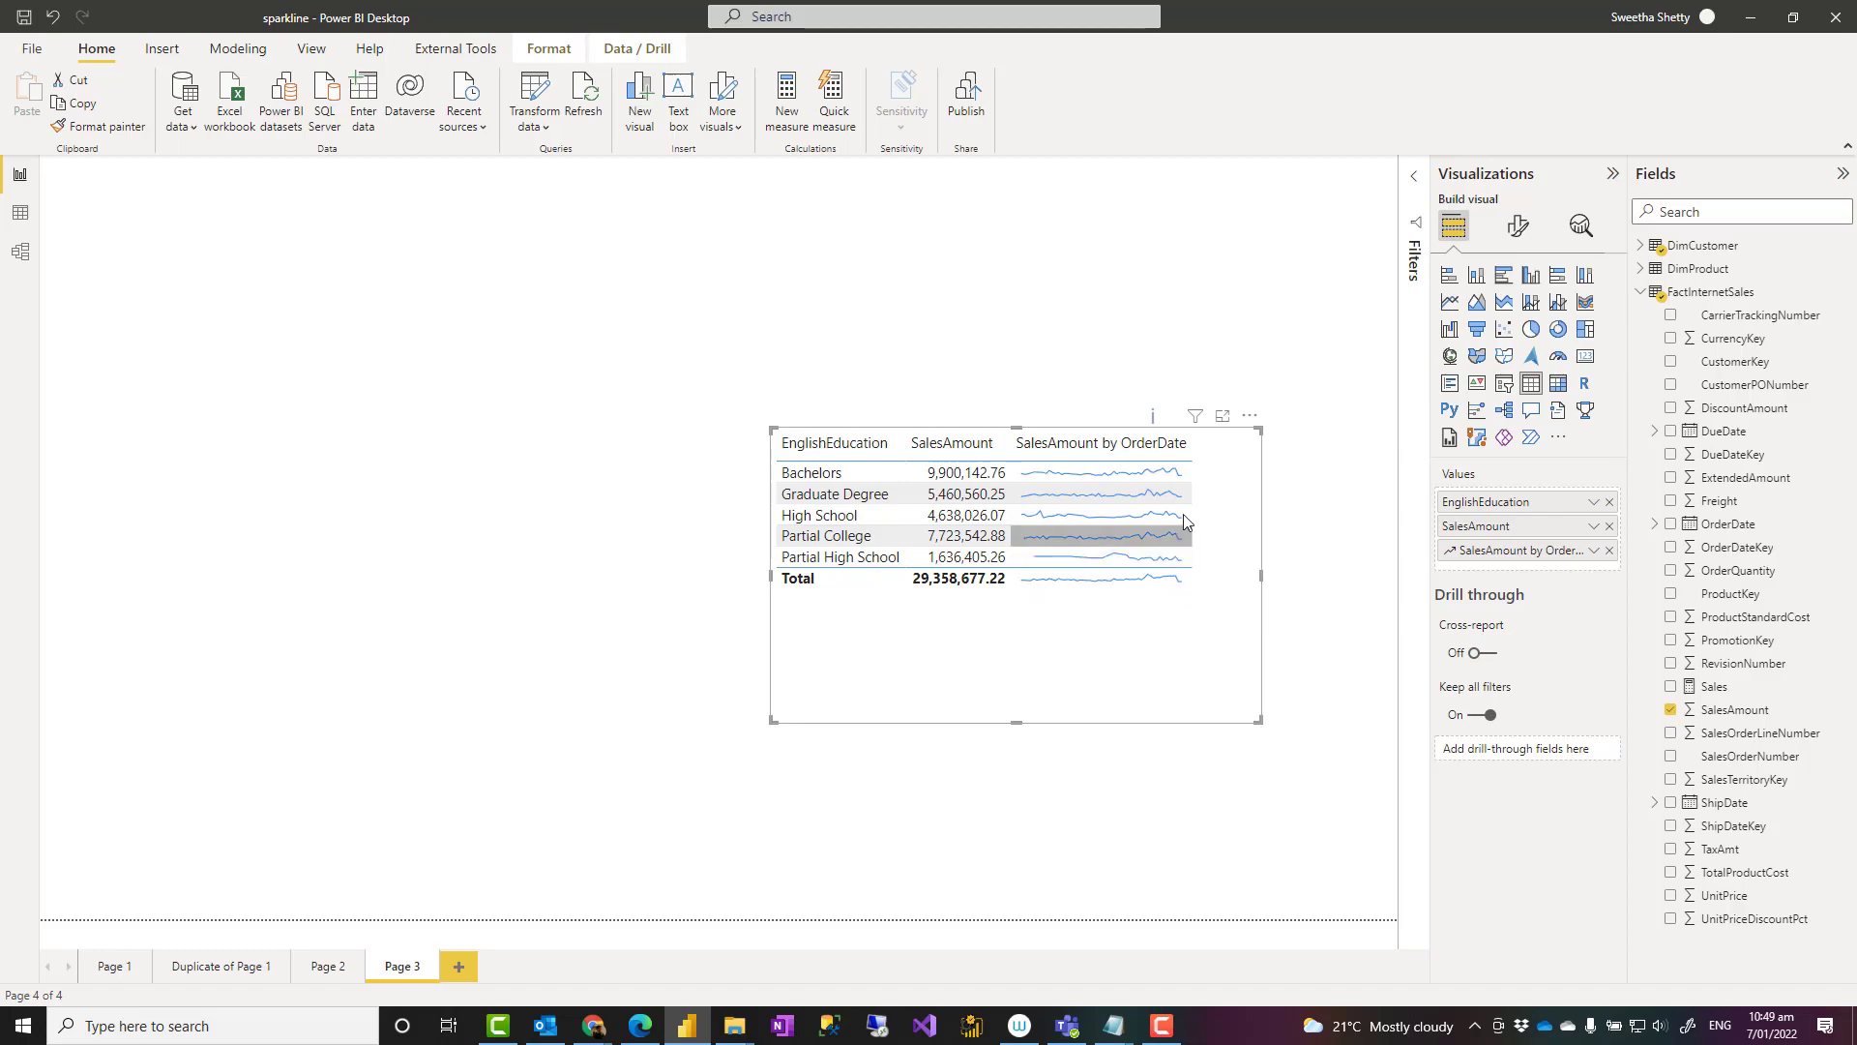
mouse_move(1156, 425)
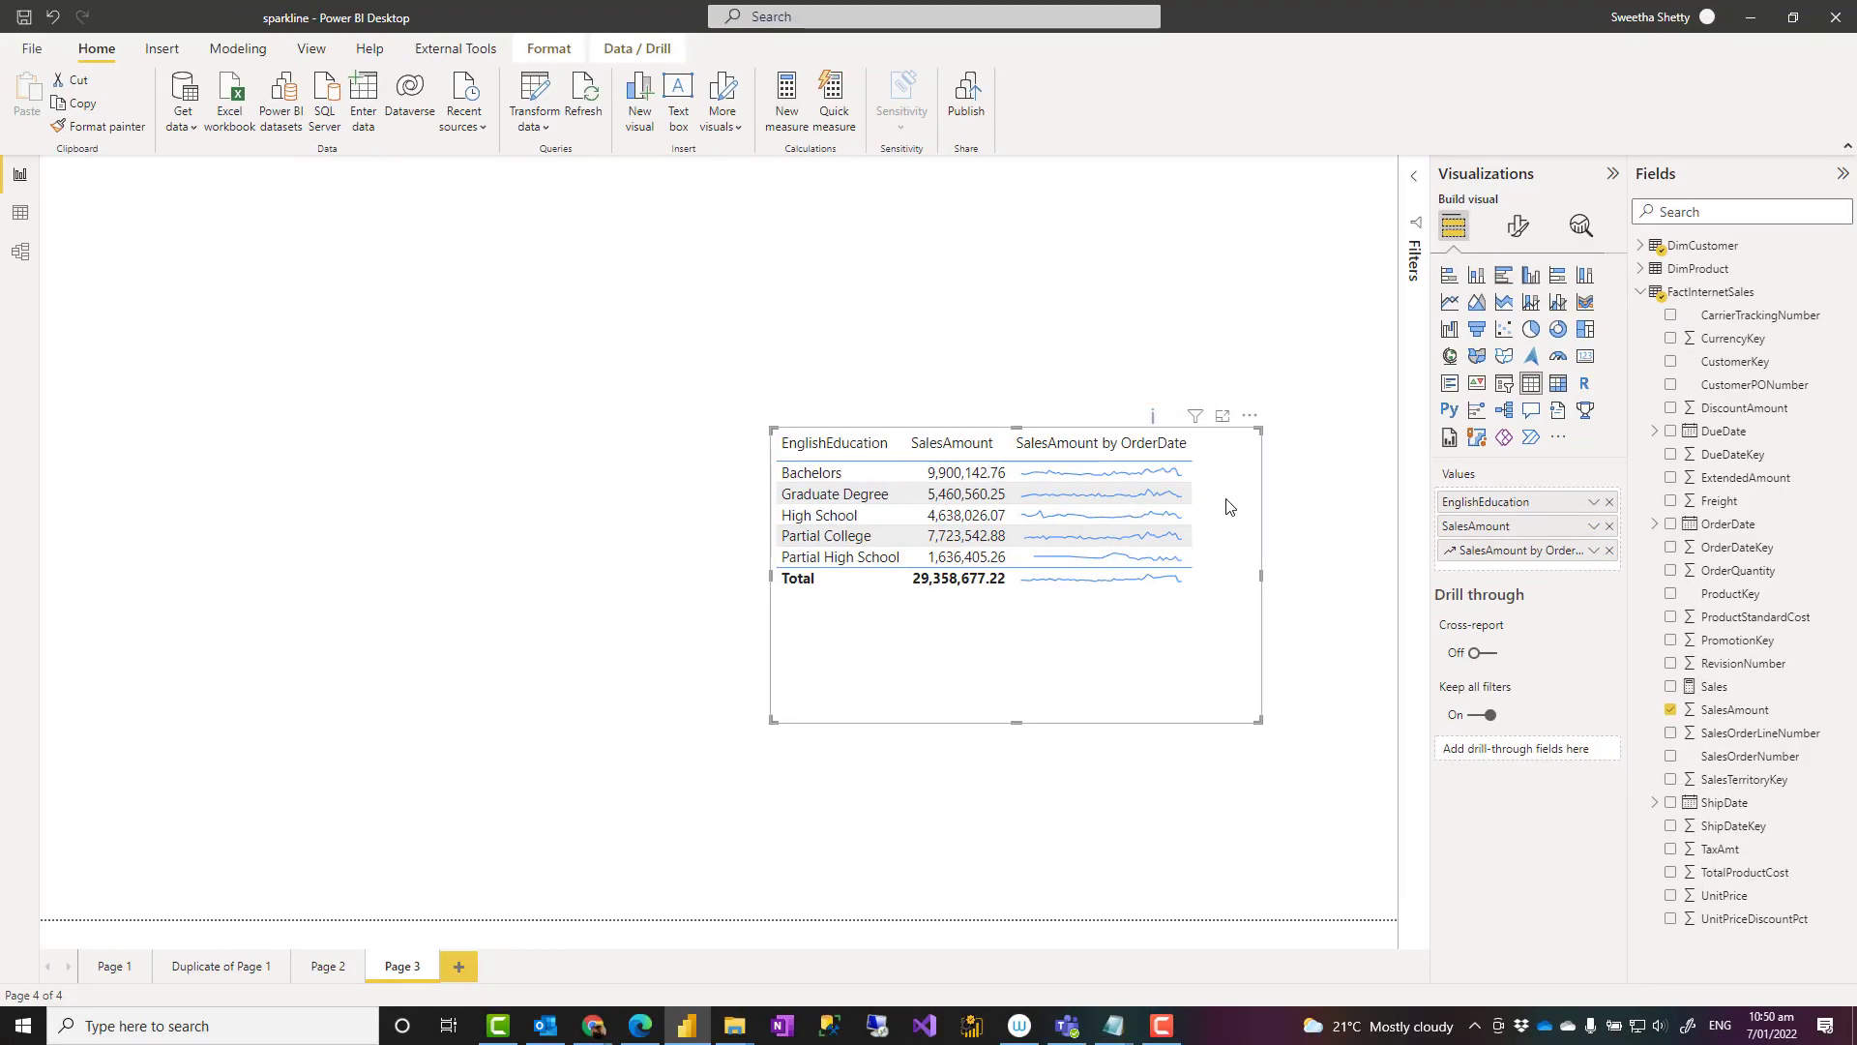
mouse_move(1153, 420)
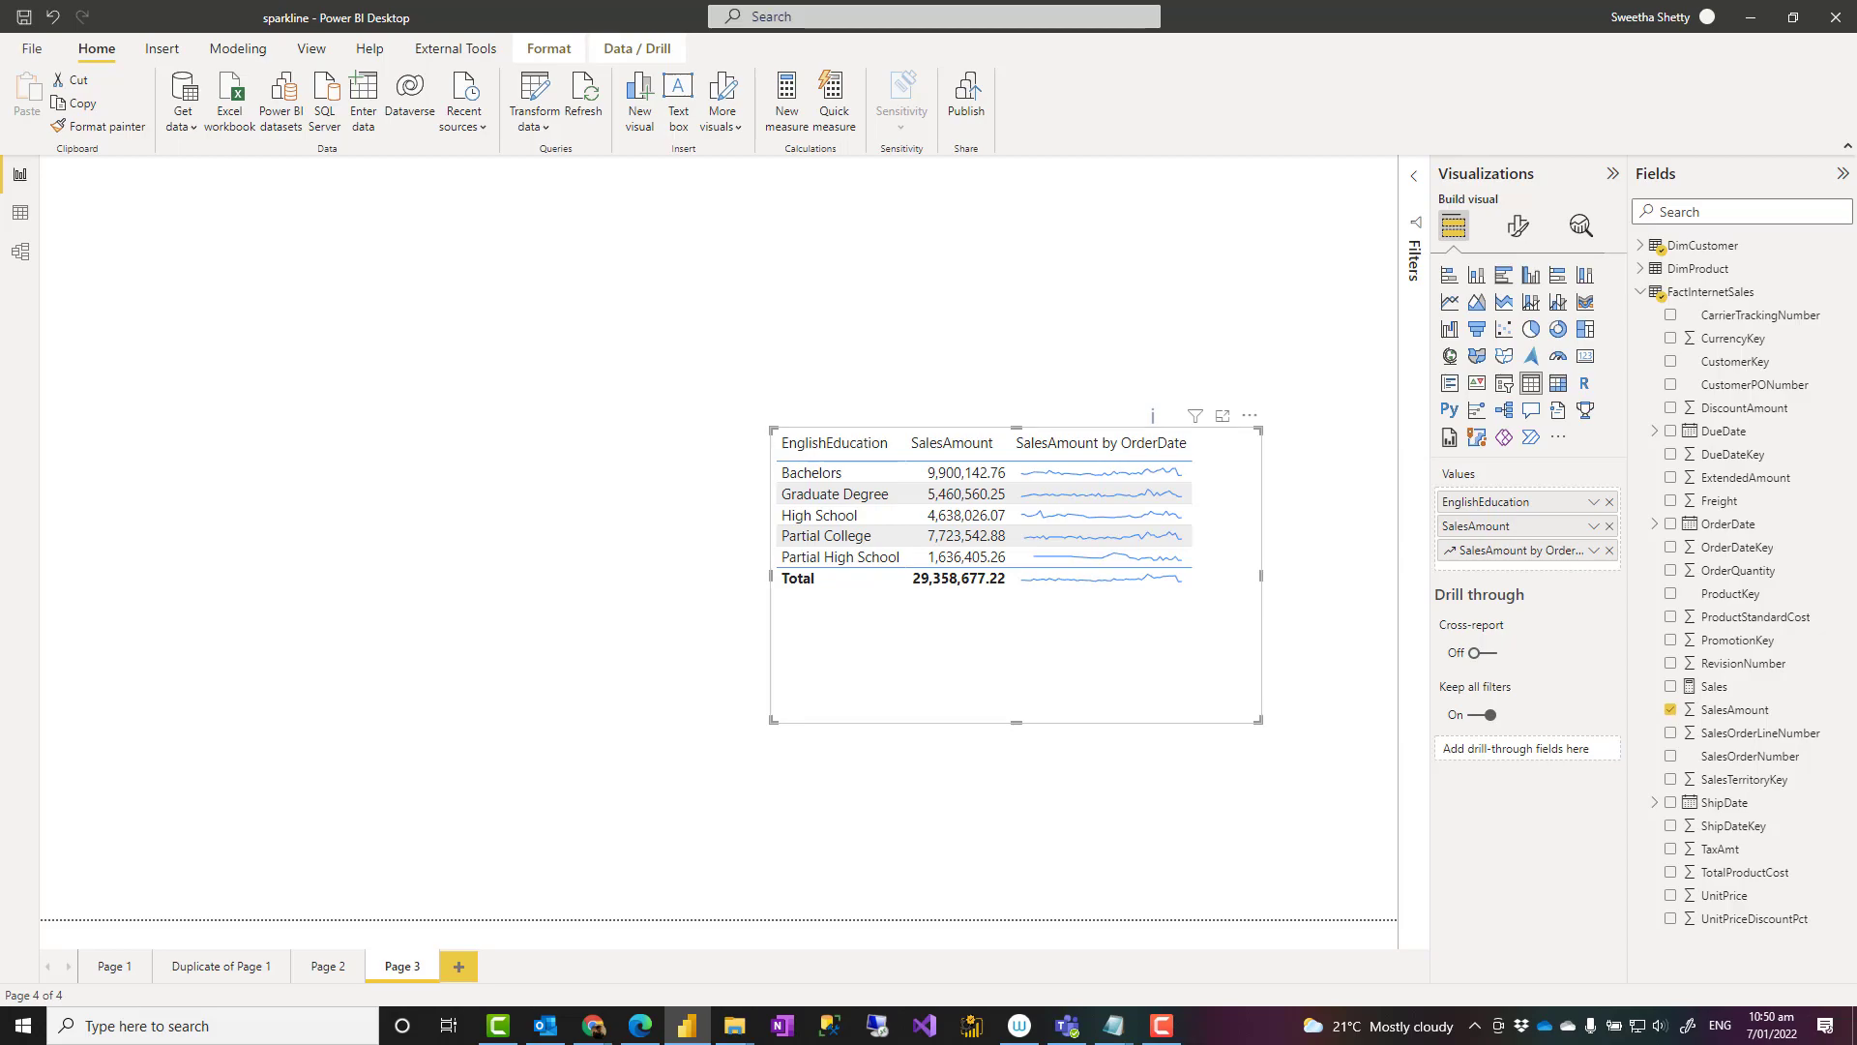
Move the table toward the middle of the report page and add TotalProductCost from FactInternetSales as its last column
drag(987, 648, 792, 666)
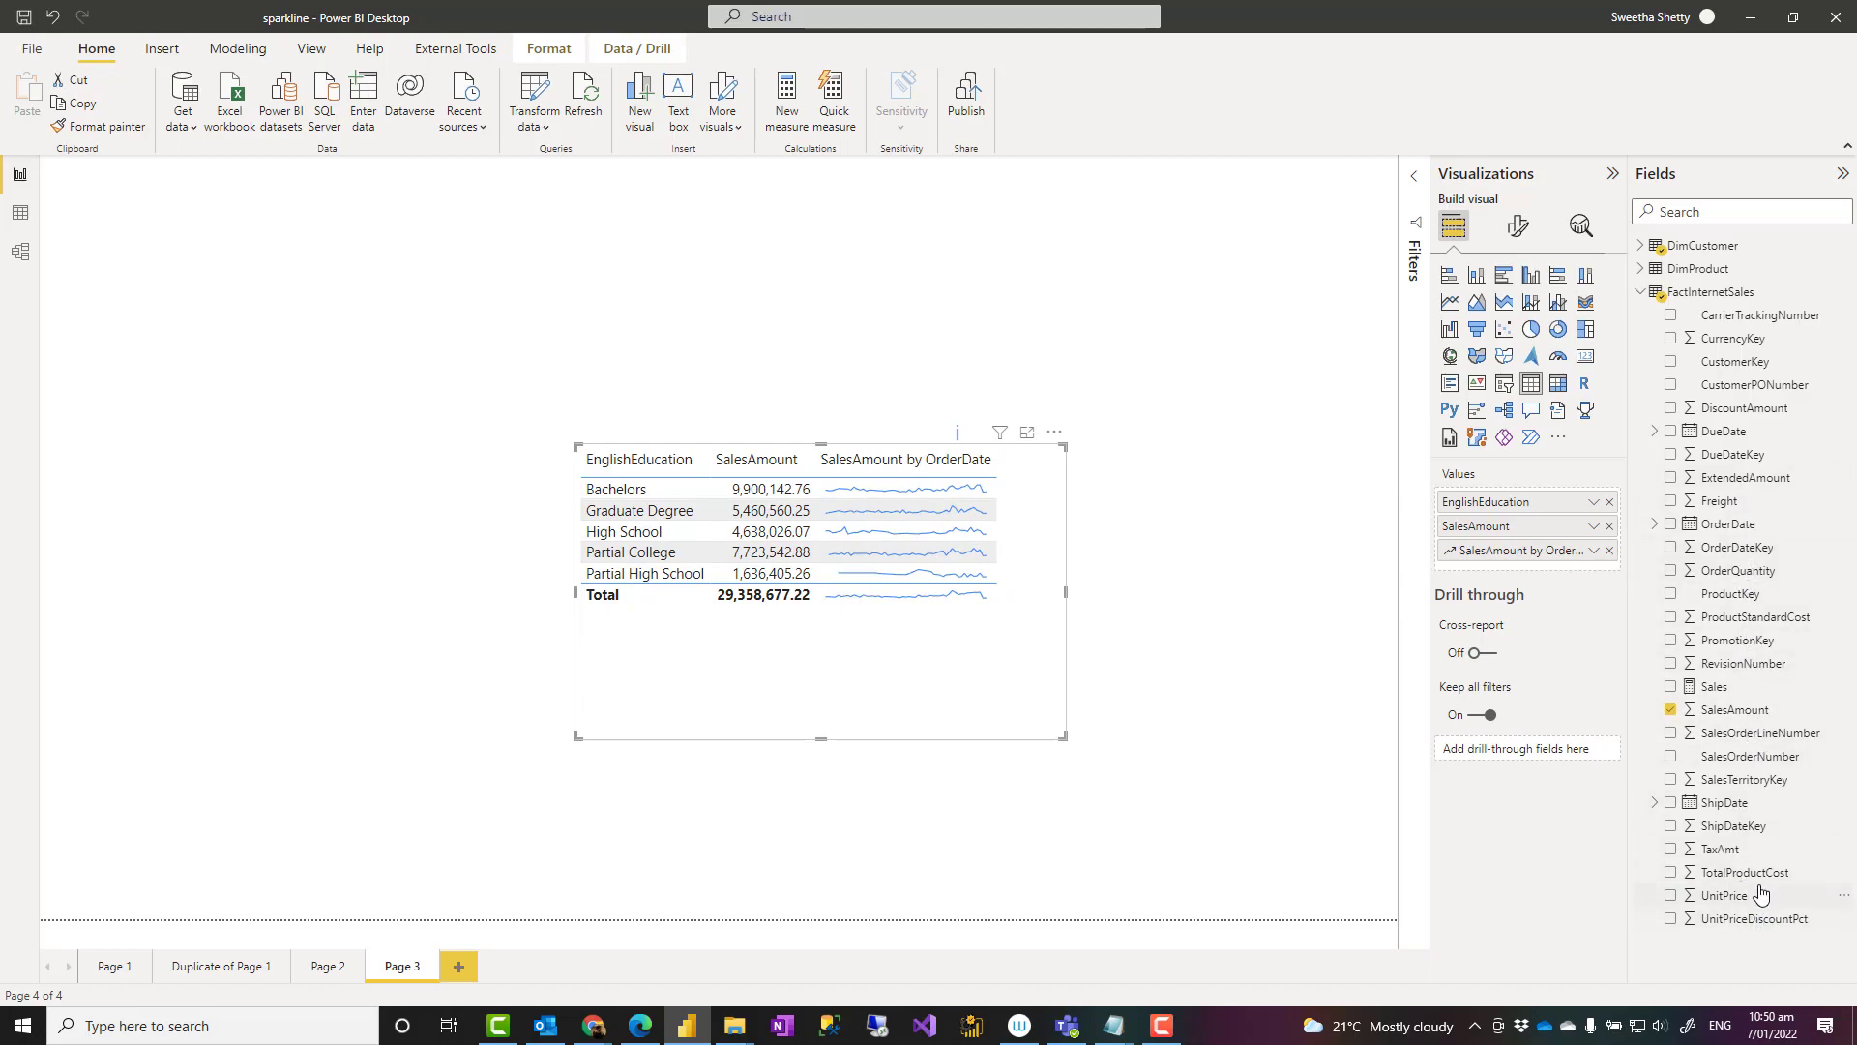
drag(1720, 850, 1755, 788)
drag(1741, 874, 1541, 572)
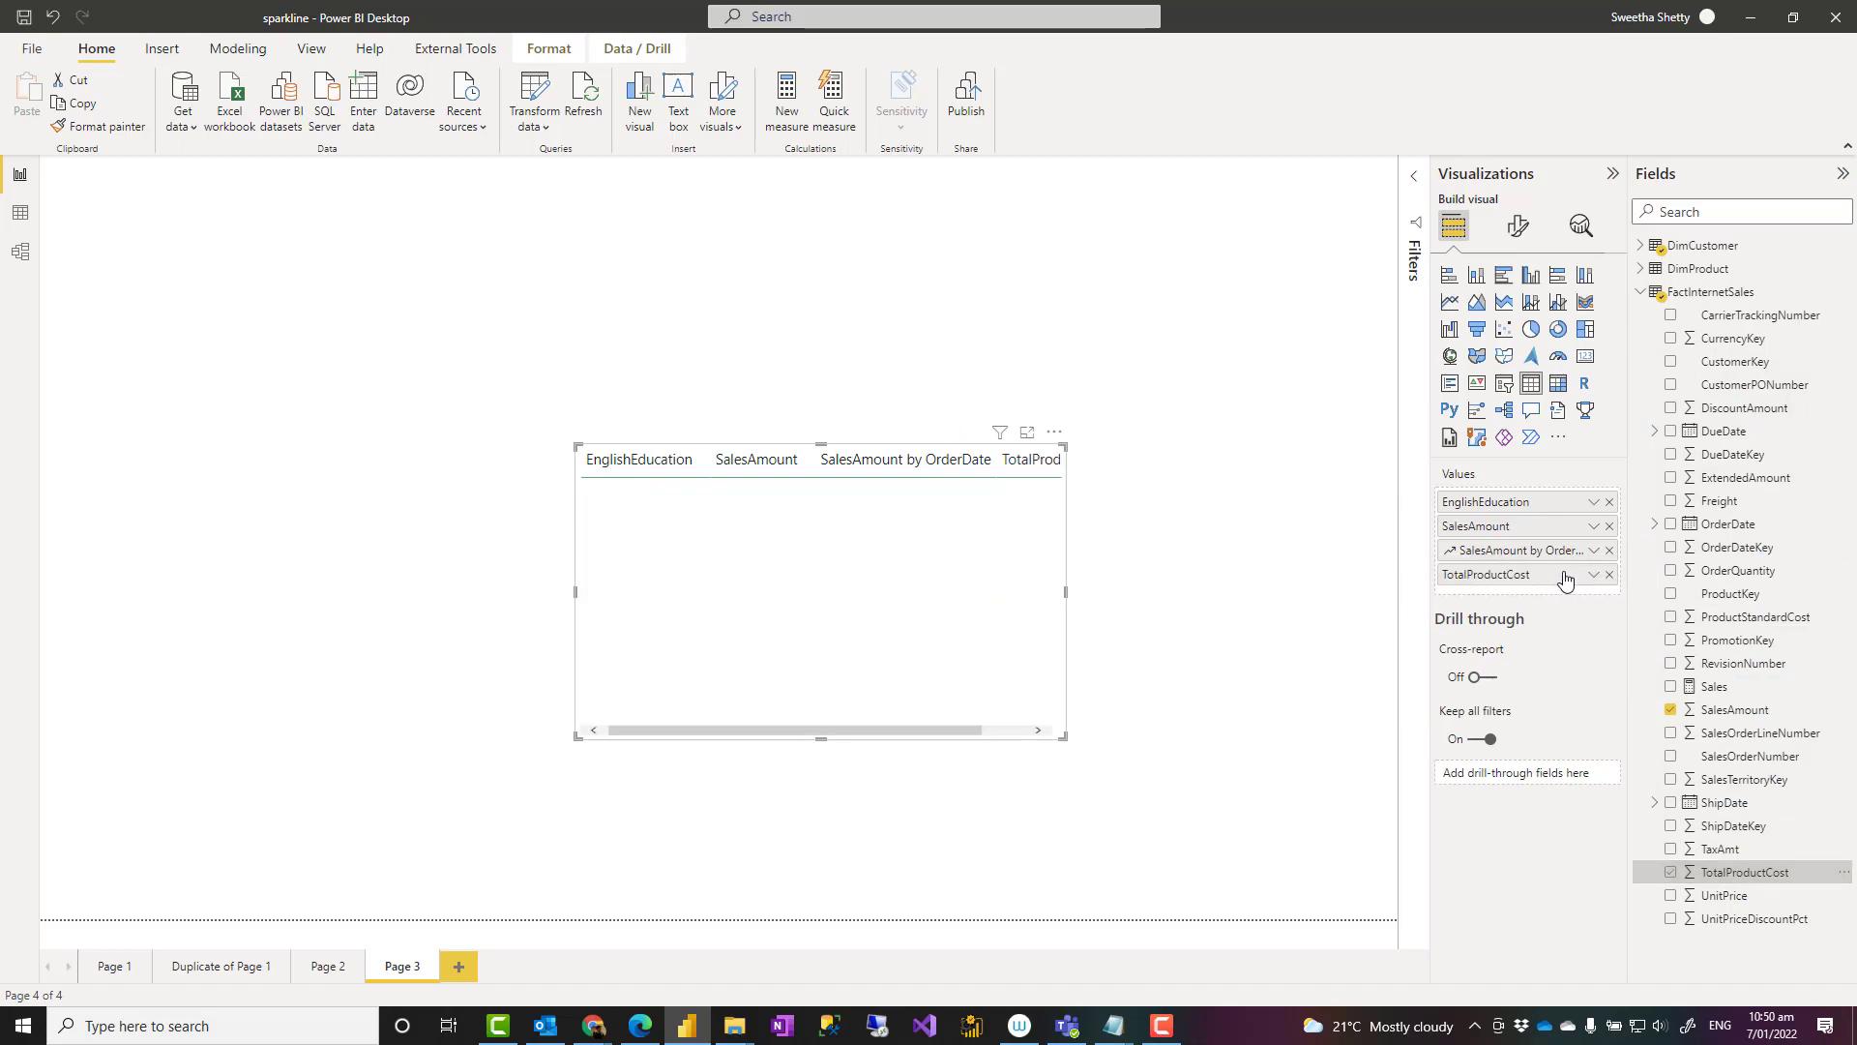
Add a sparkline for the sum of TotalProductCost with ShipDate as the X-axis, and widen and reposition the table to fit it
click(1594, 575)
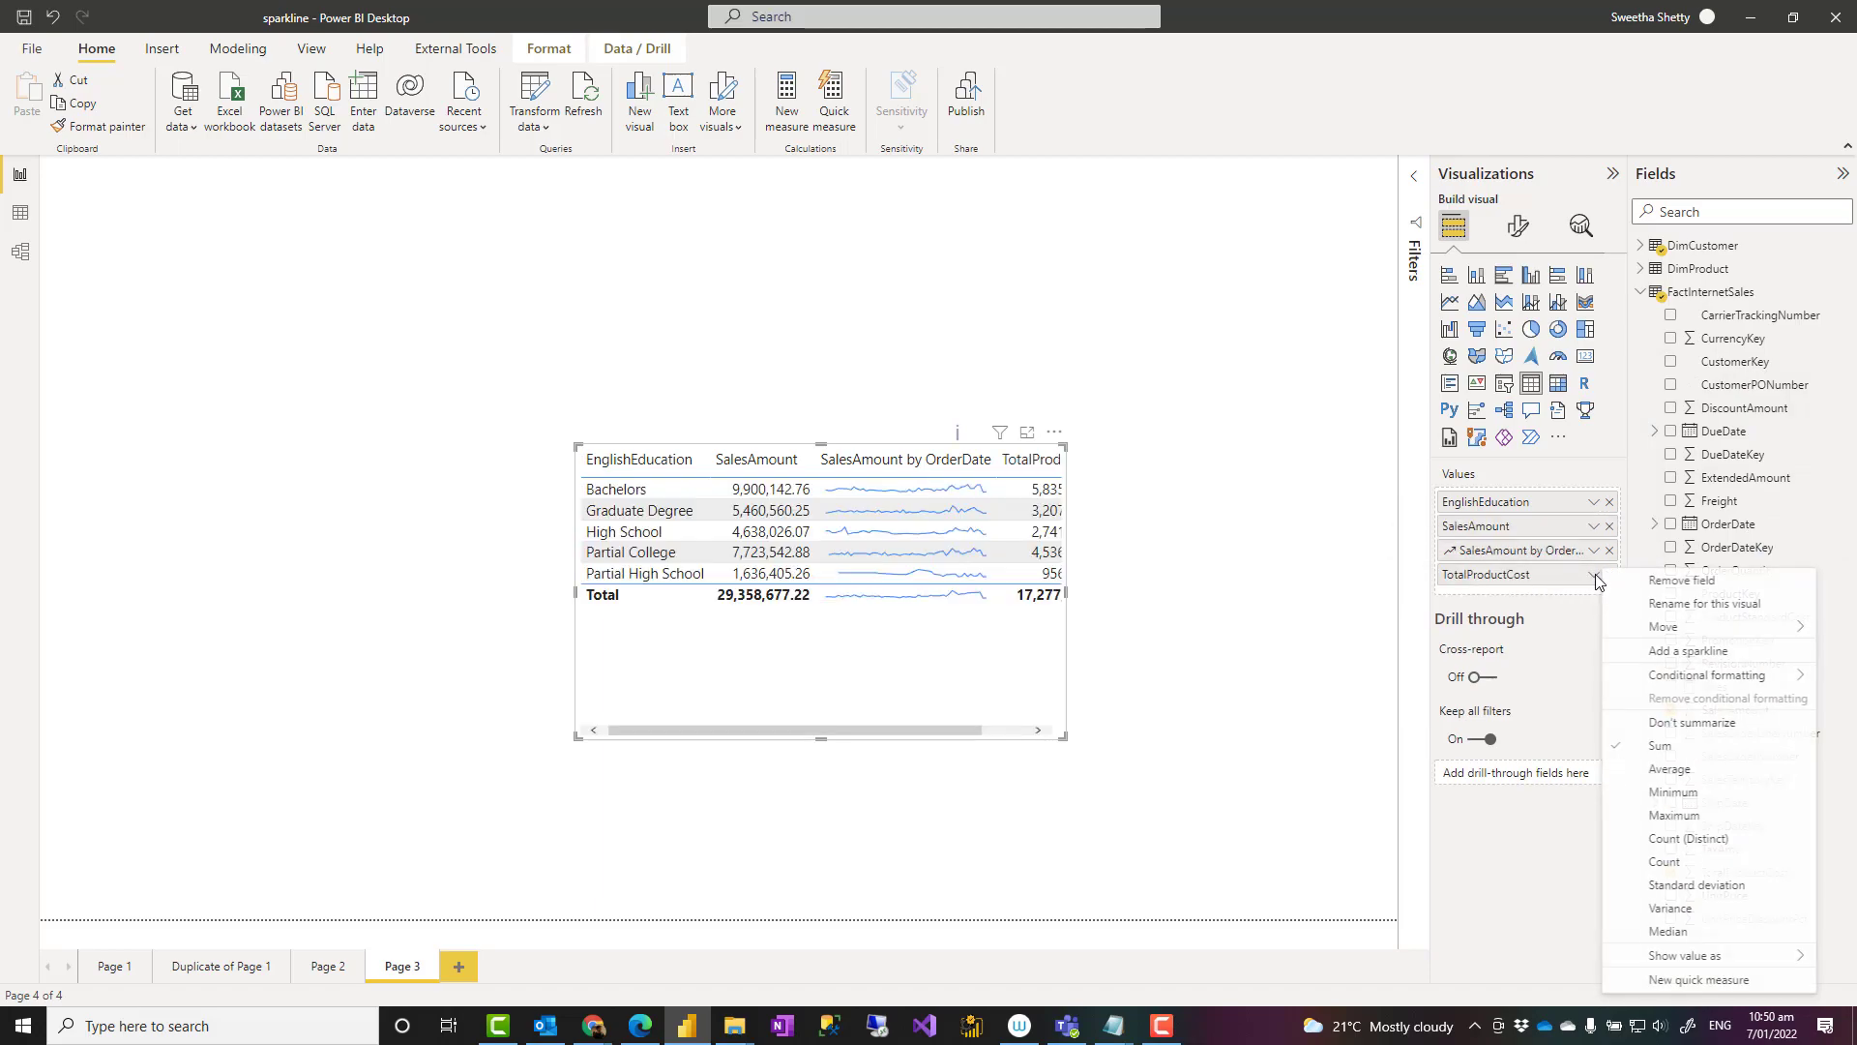
click(1652, 651)
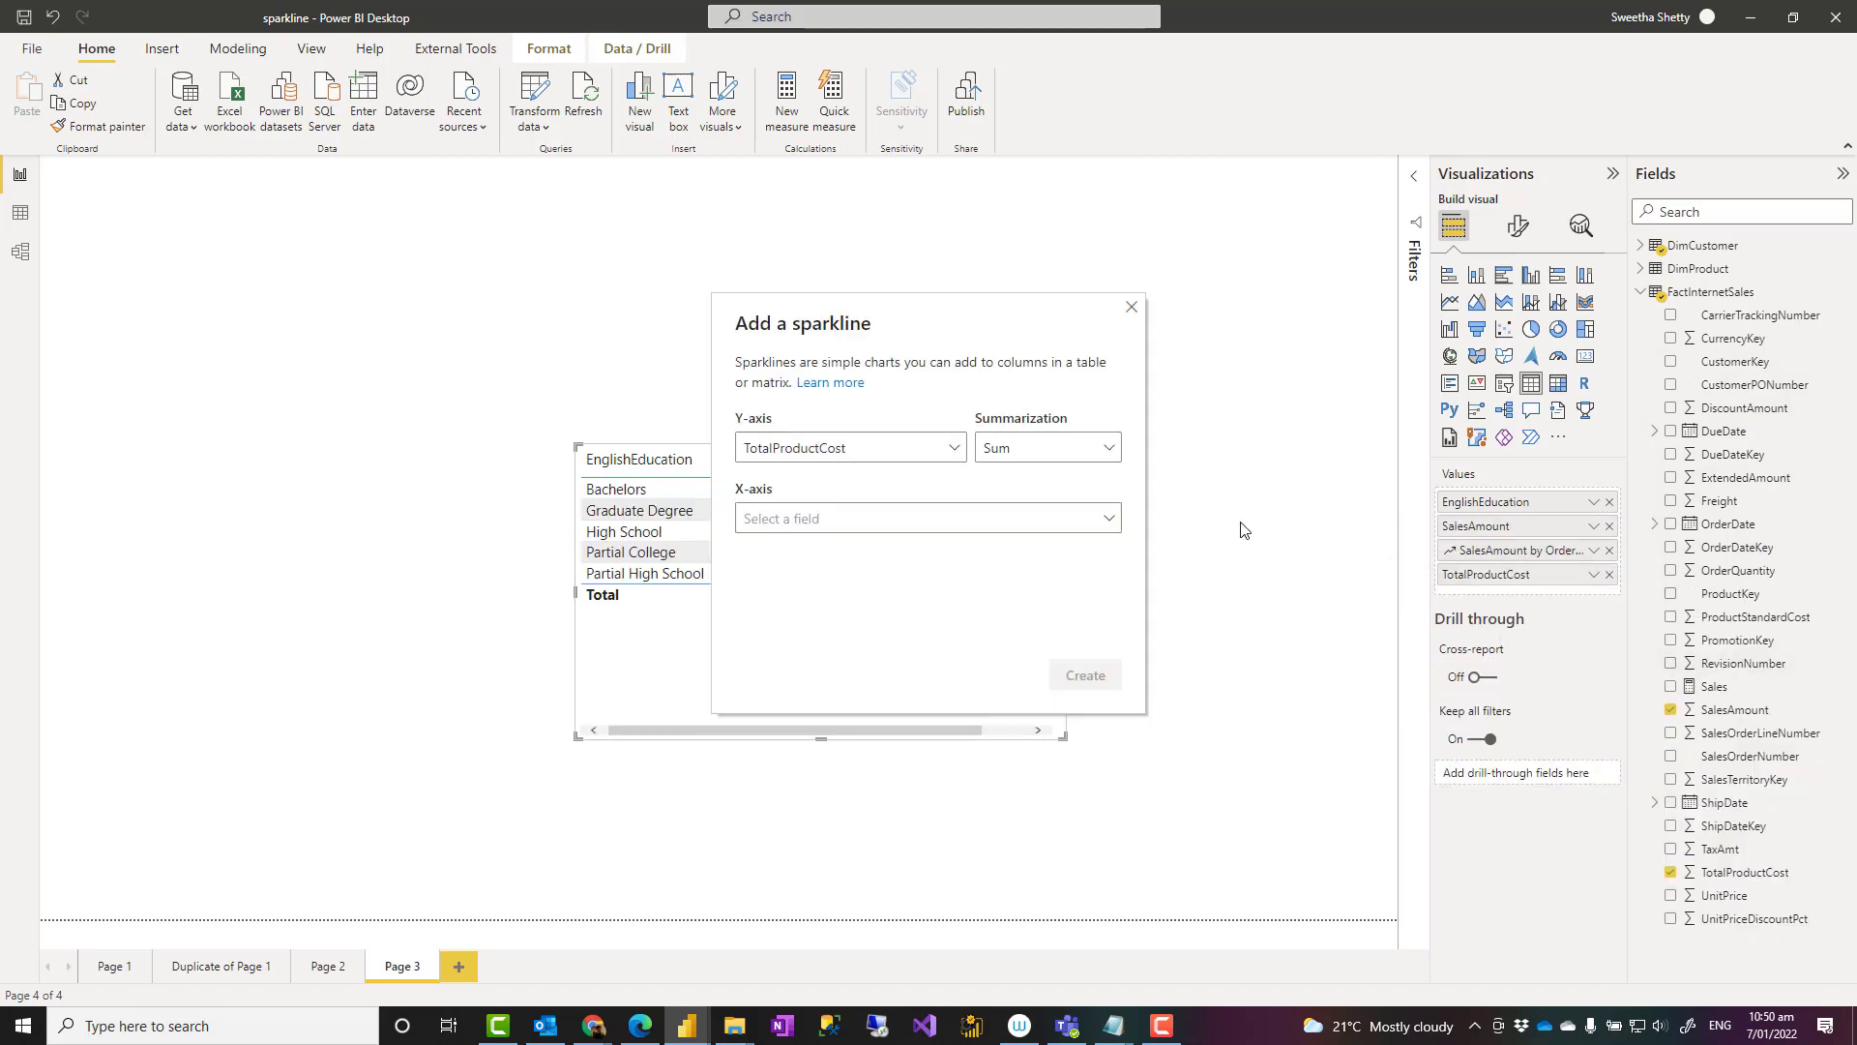
click(817, 519)
text(shipdate)
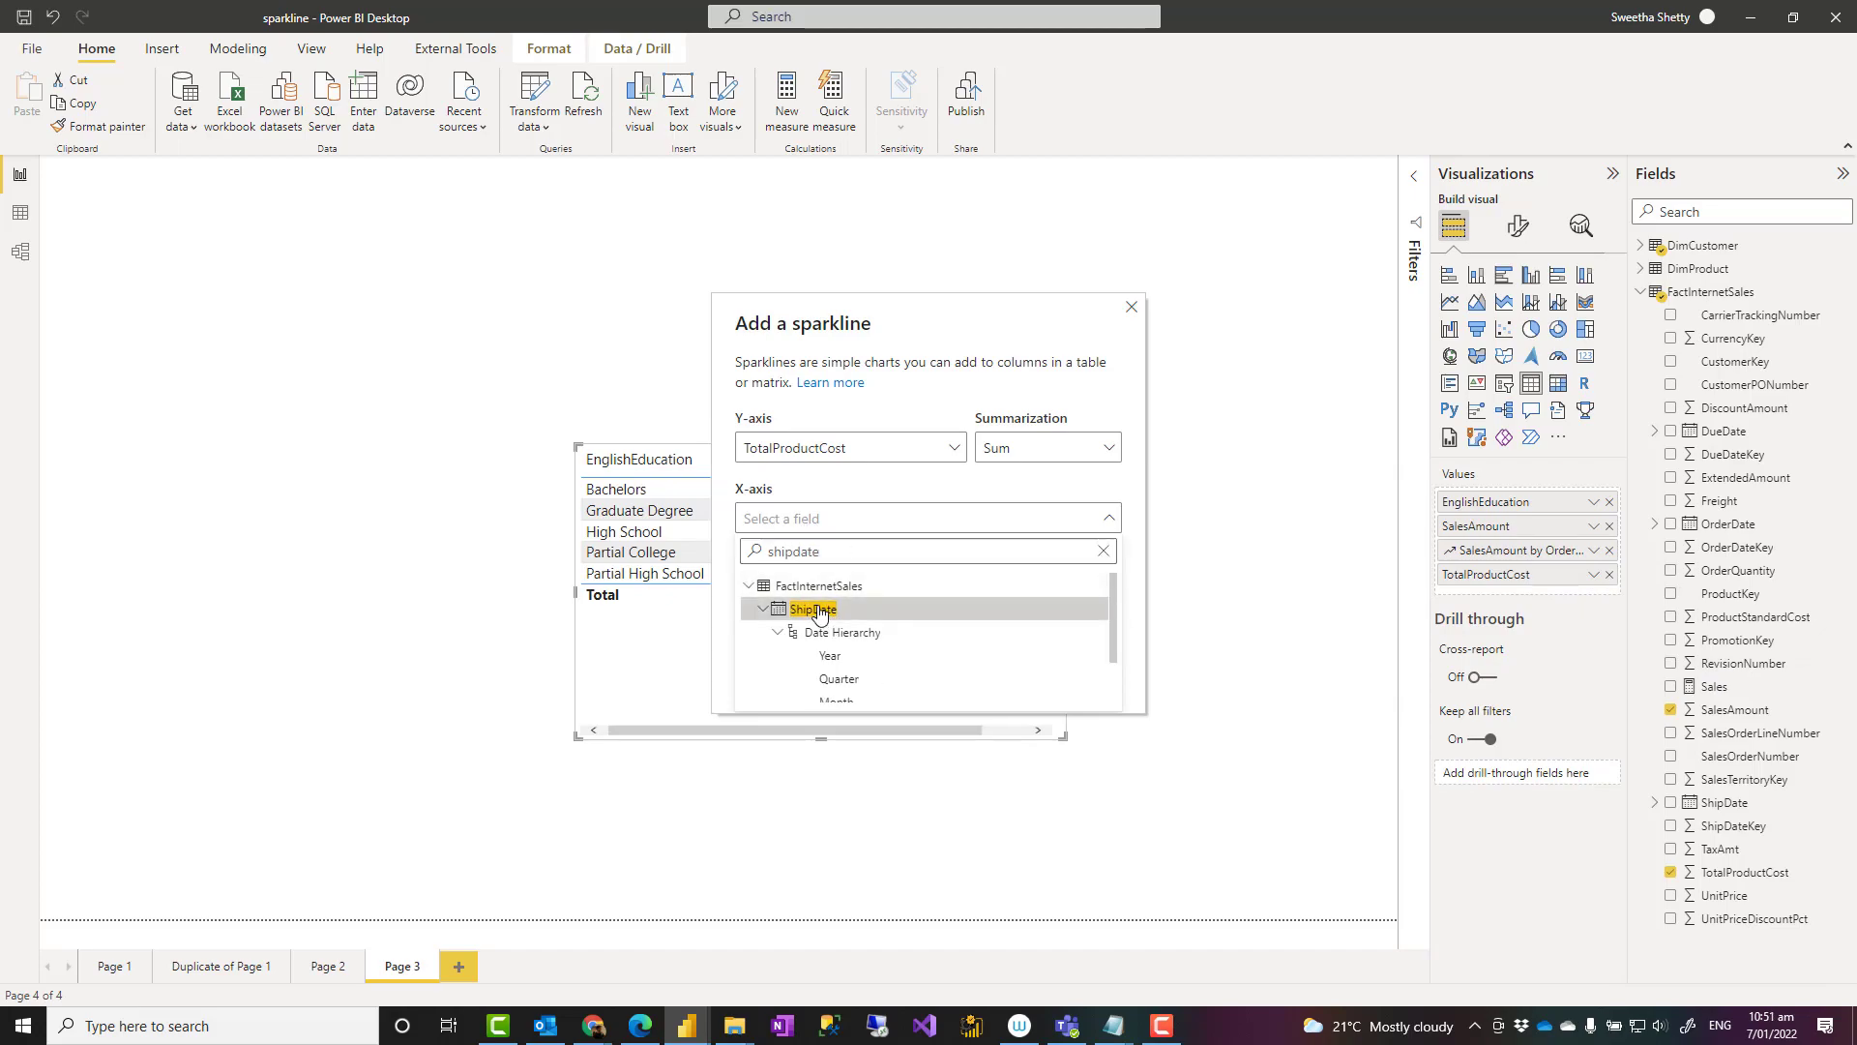
click(815, 609)
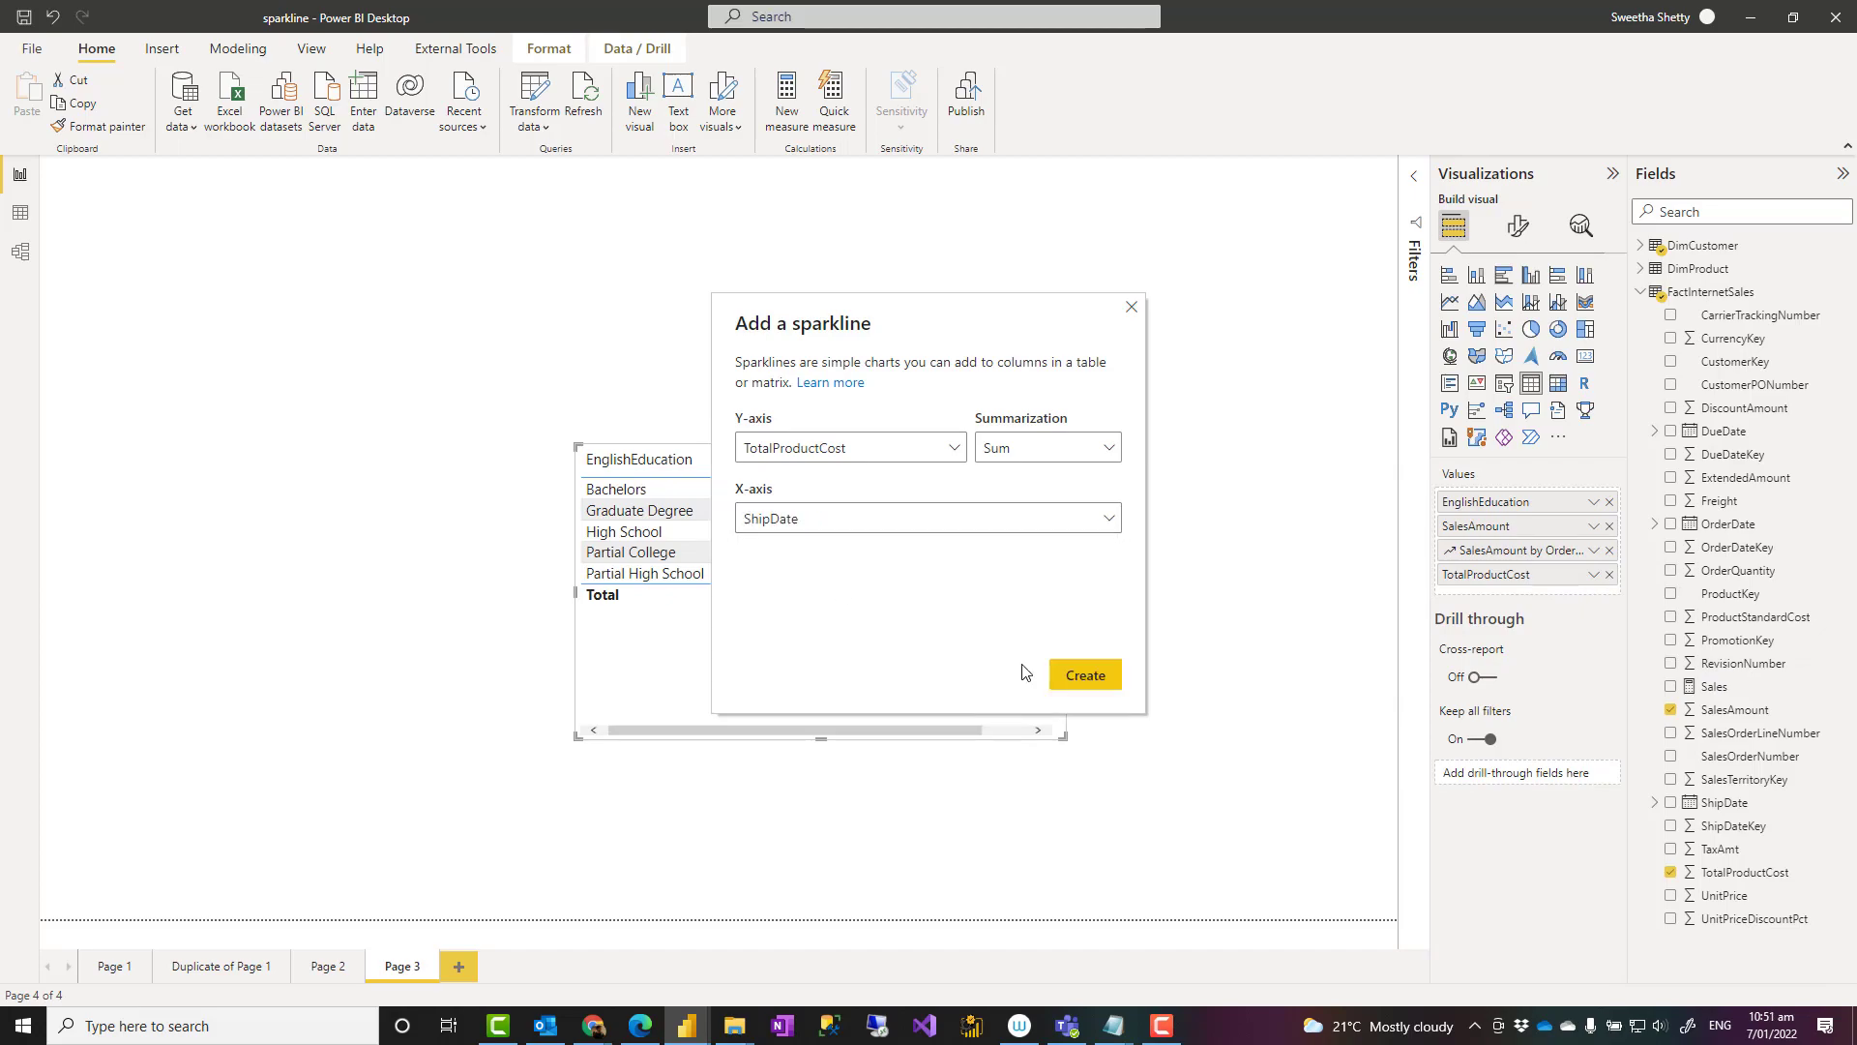
click(1079, 675)
drag(1067, 594, 1355, 594)
drag(1159, 630, 1117, 595)
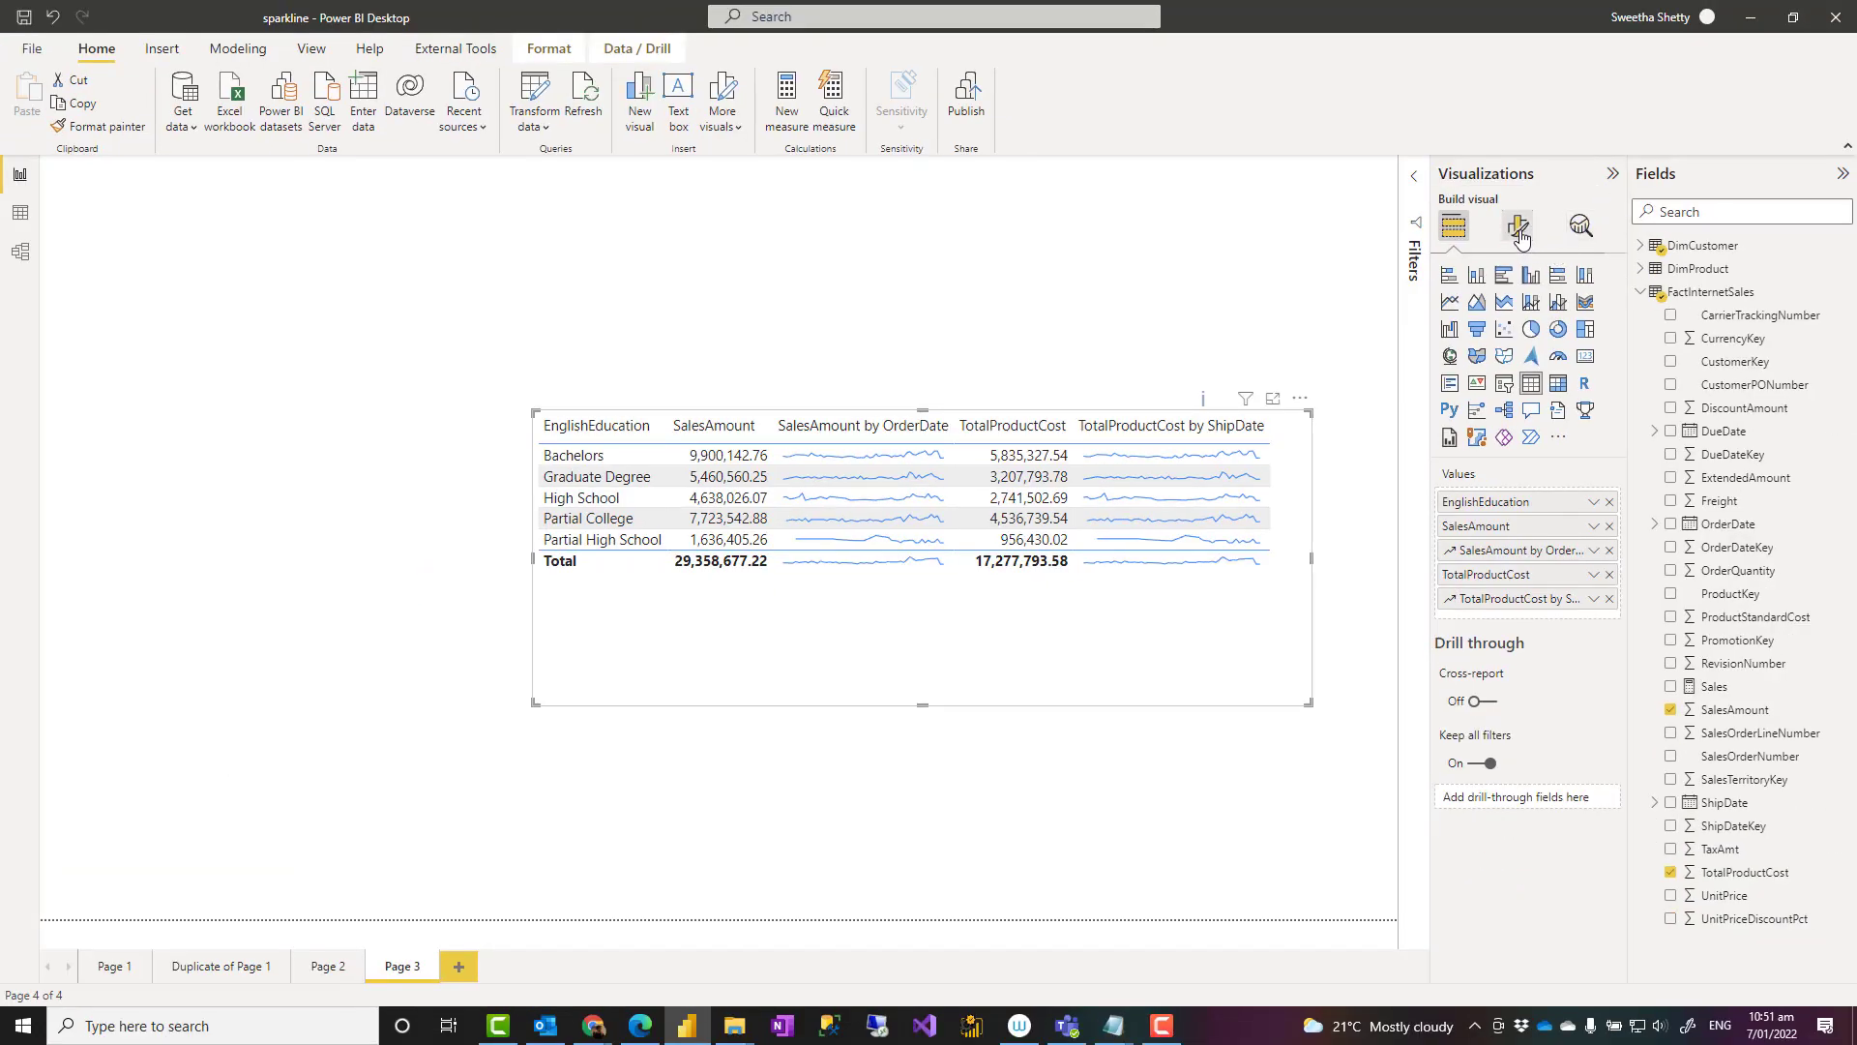
In the table's sparkline formatting, change the chart type of the SalesAmount by OrderDate sparkline to Column
click(1518, 228)
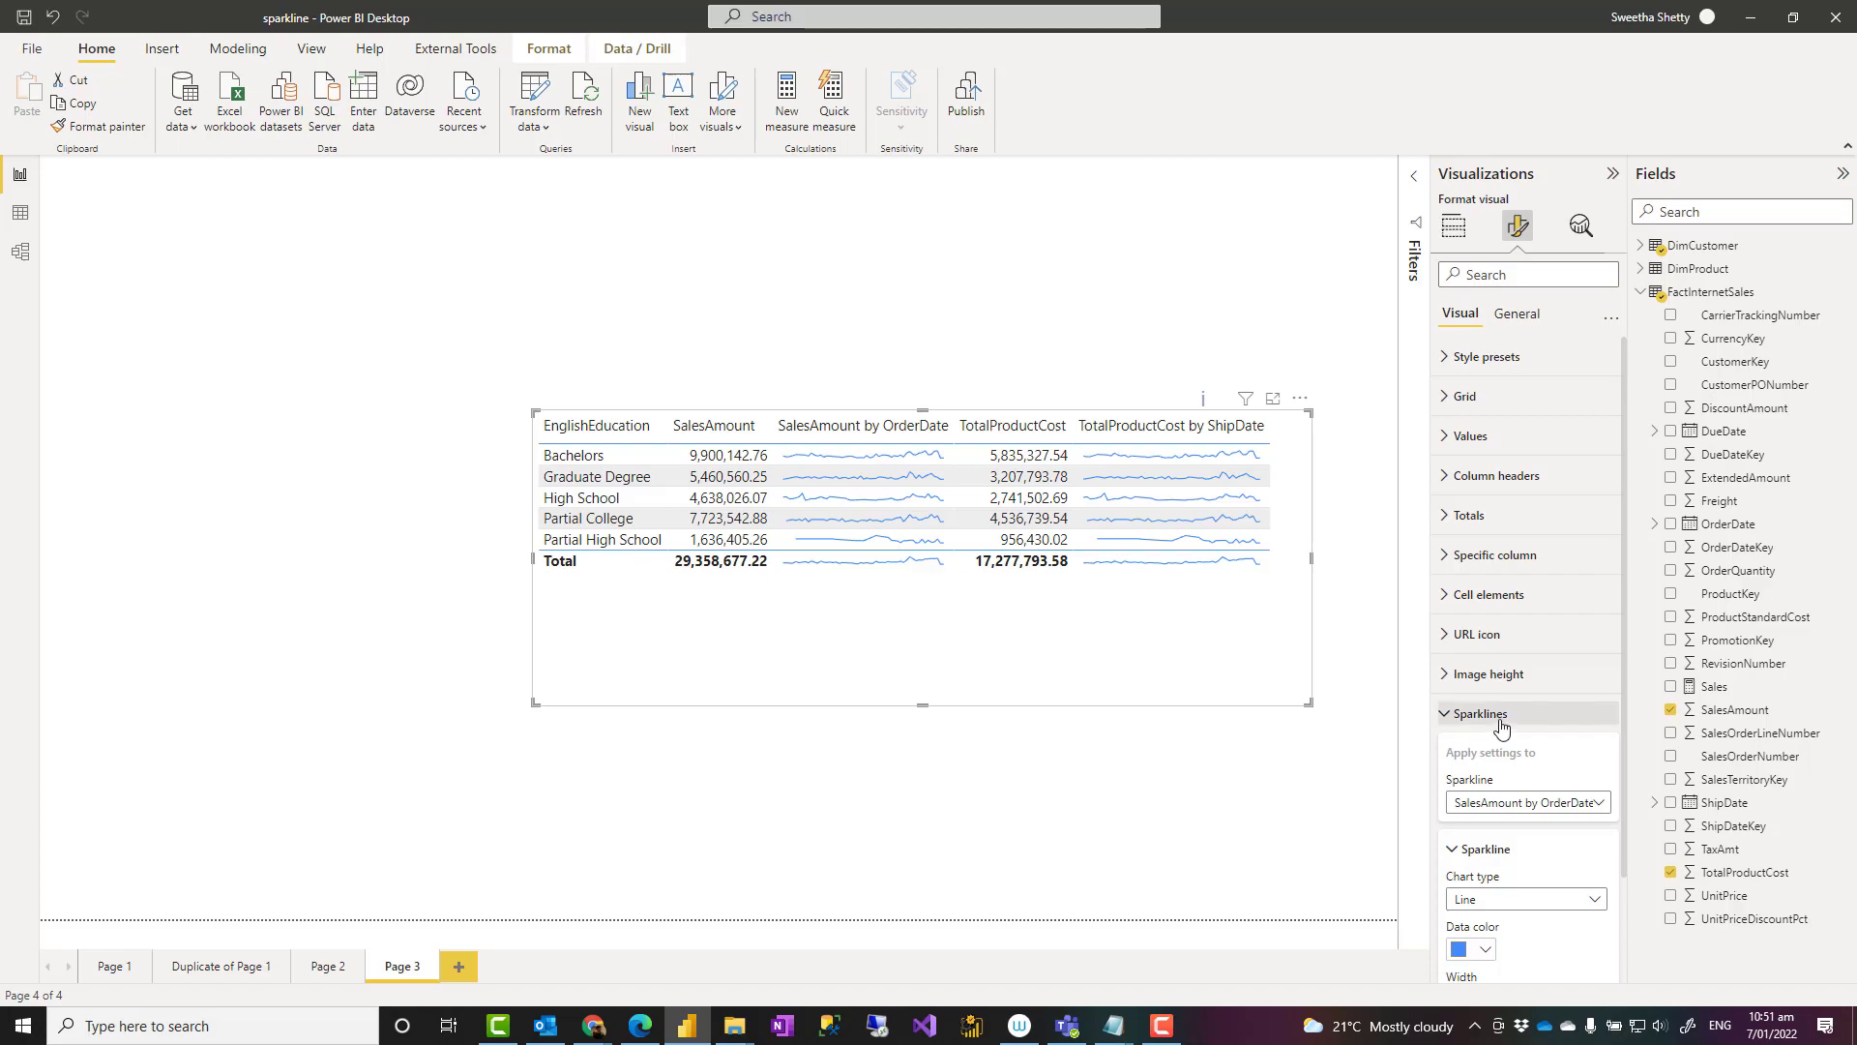
scroll(1550, 717, down, 2)
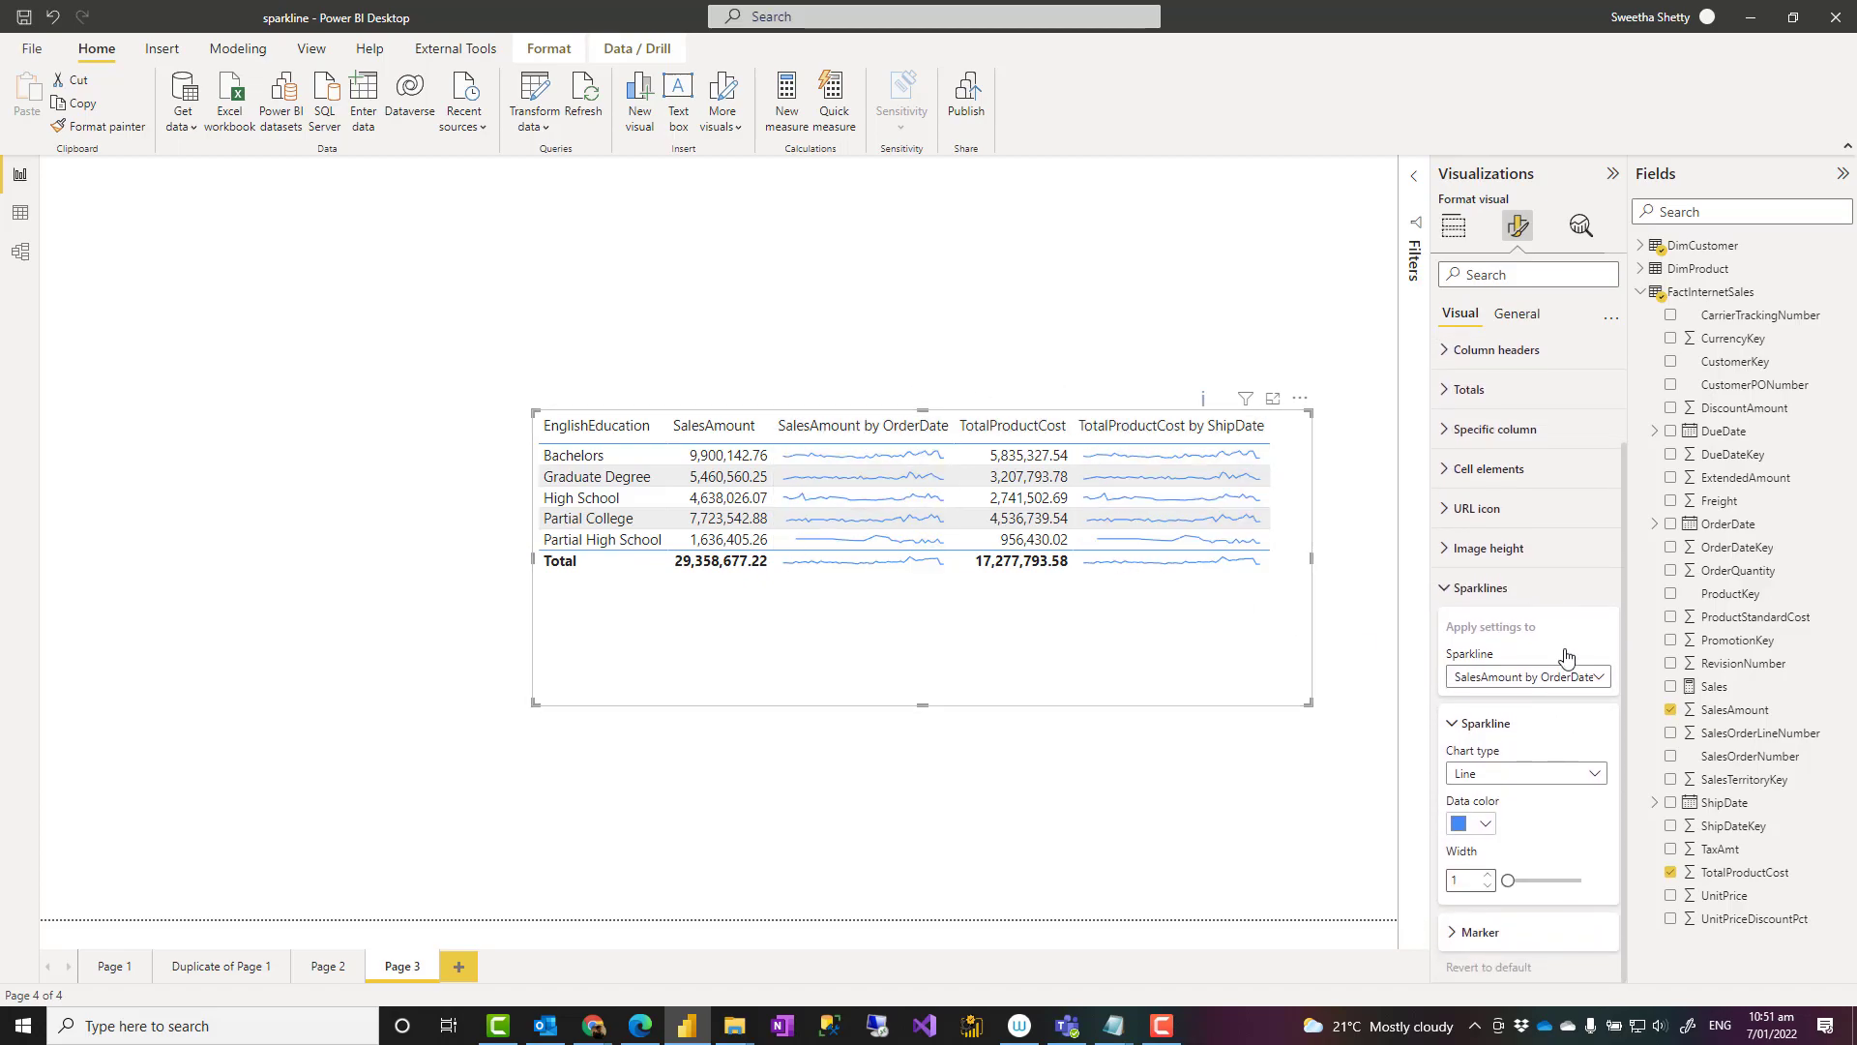
click(1556, 680)
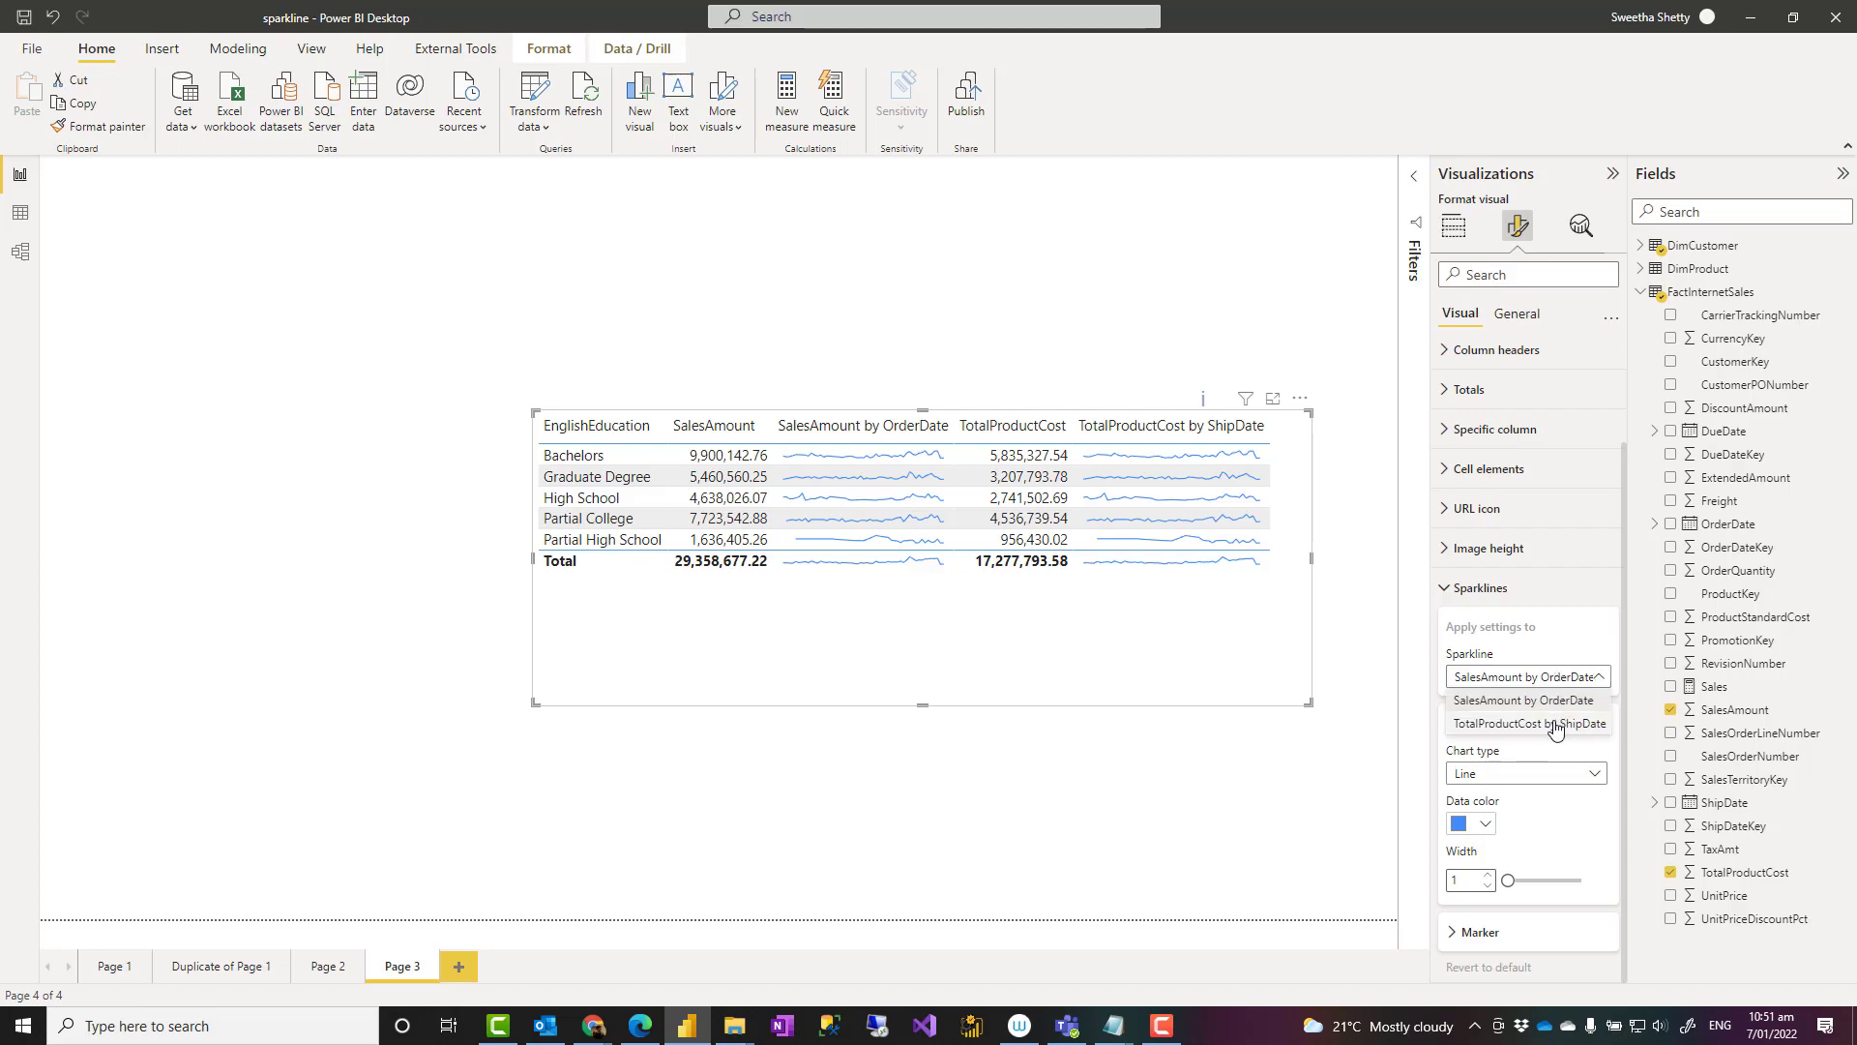
click(1555, 725)
click(1547, 677)
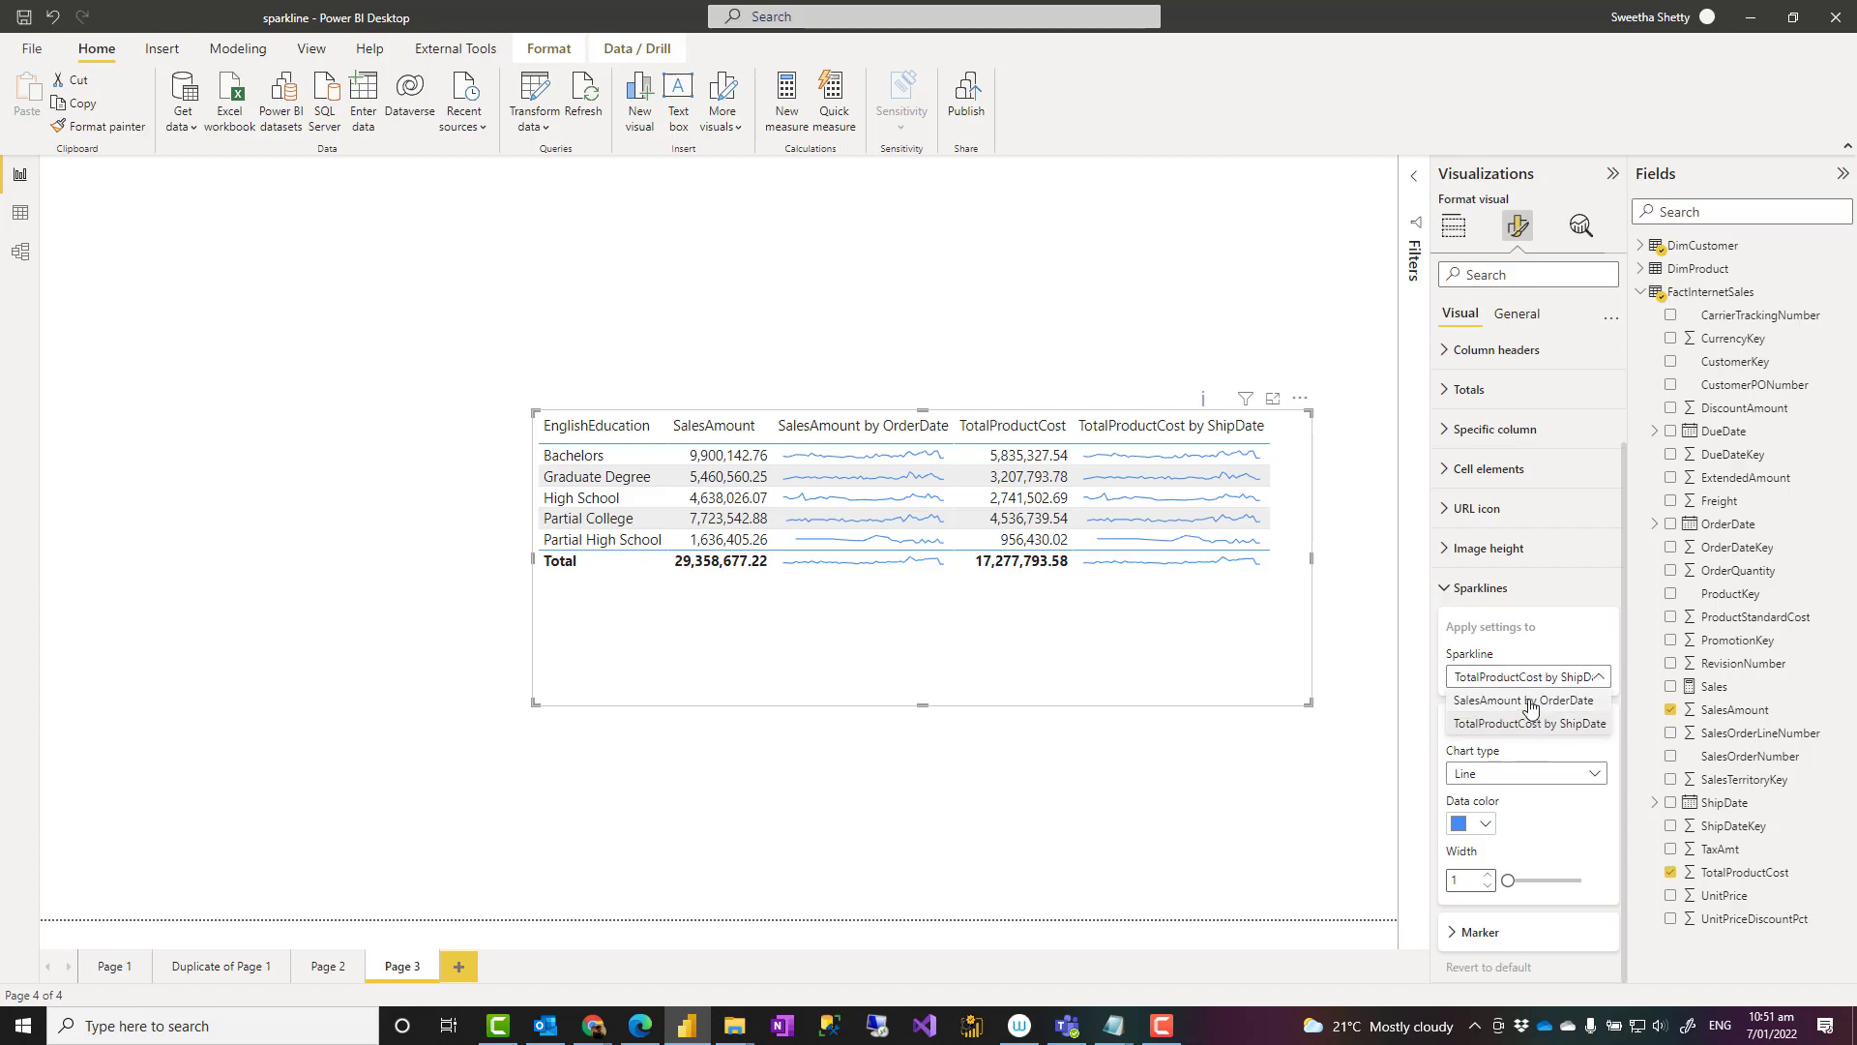
click(1528, 700)
click(1548, 677)
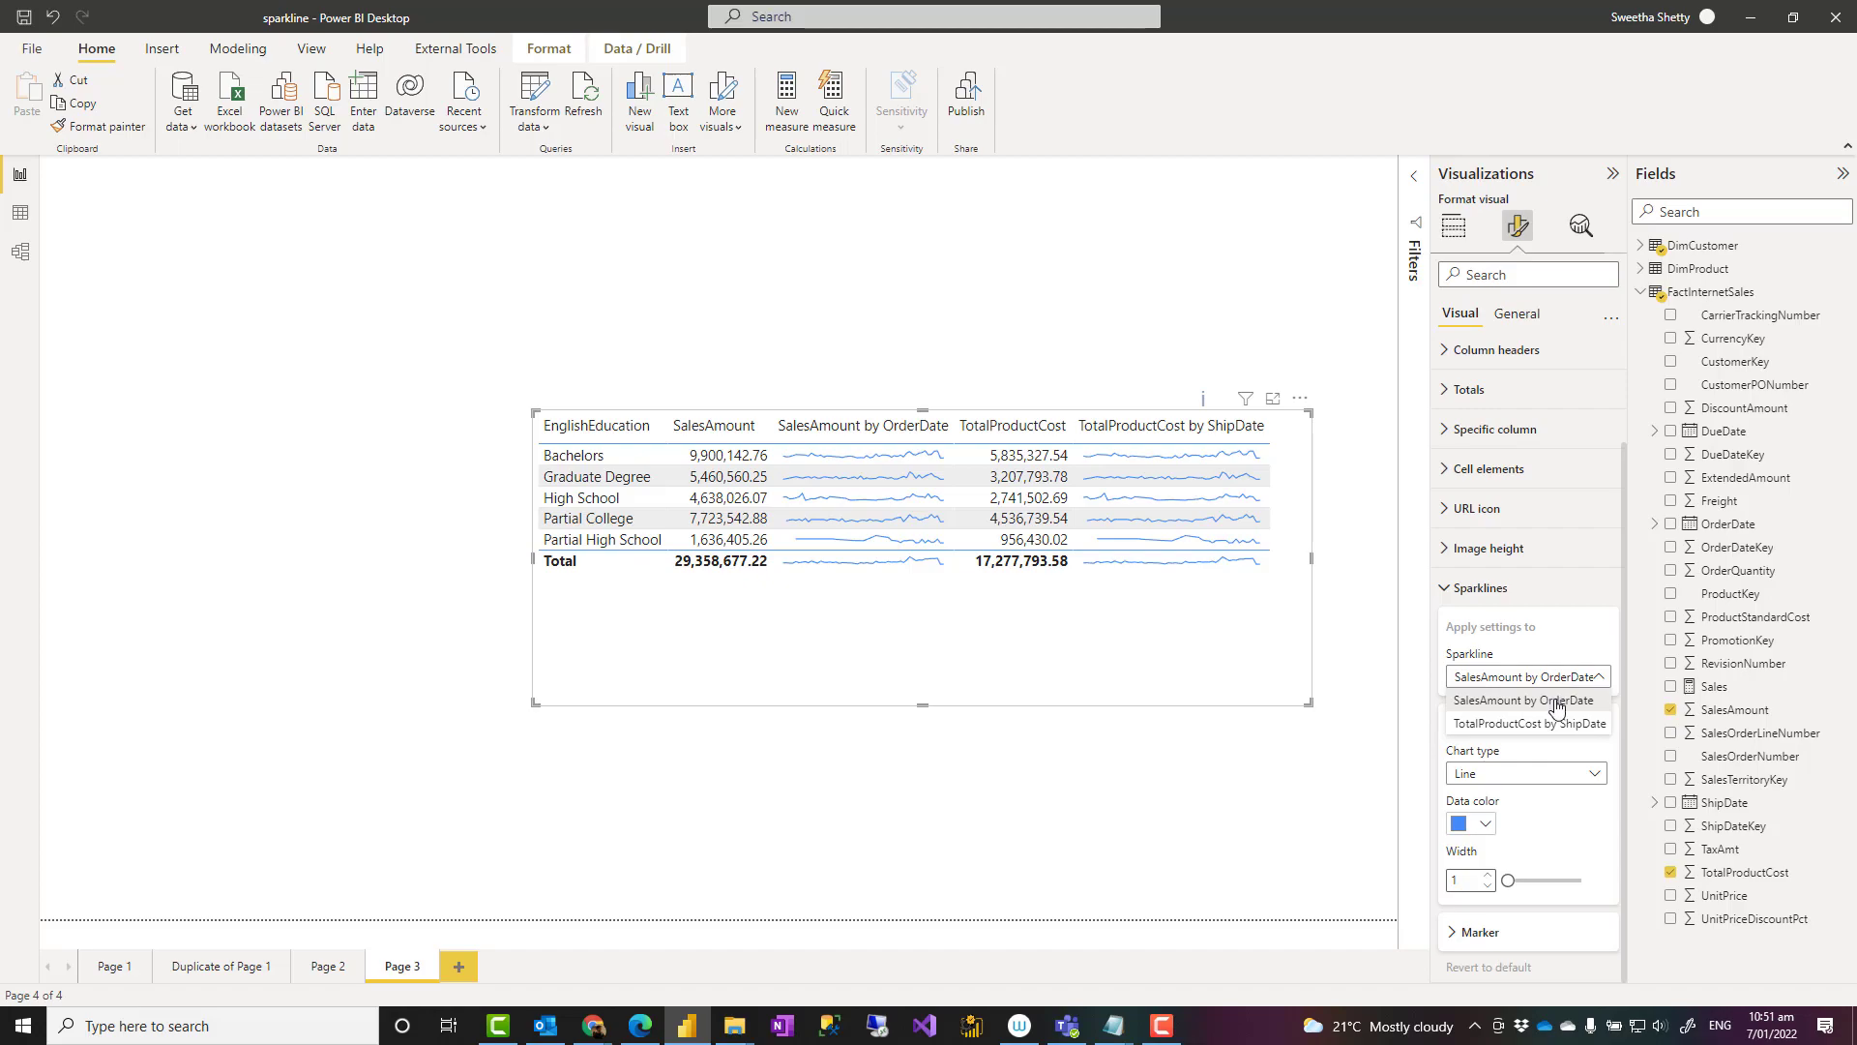
click(1548, 702)
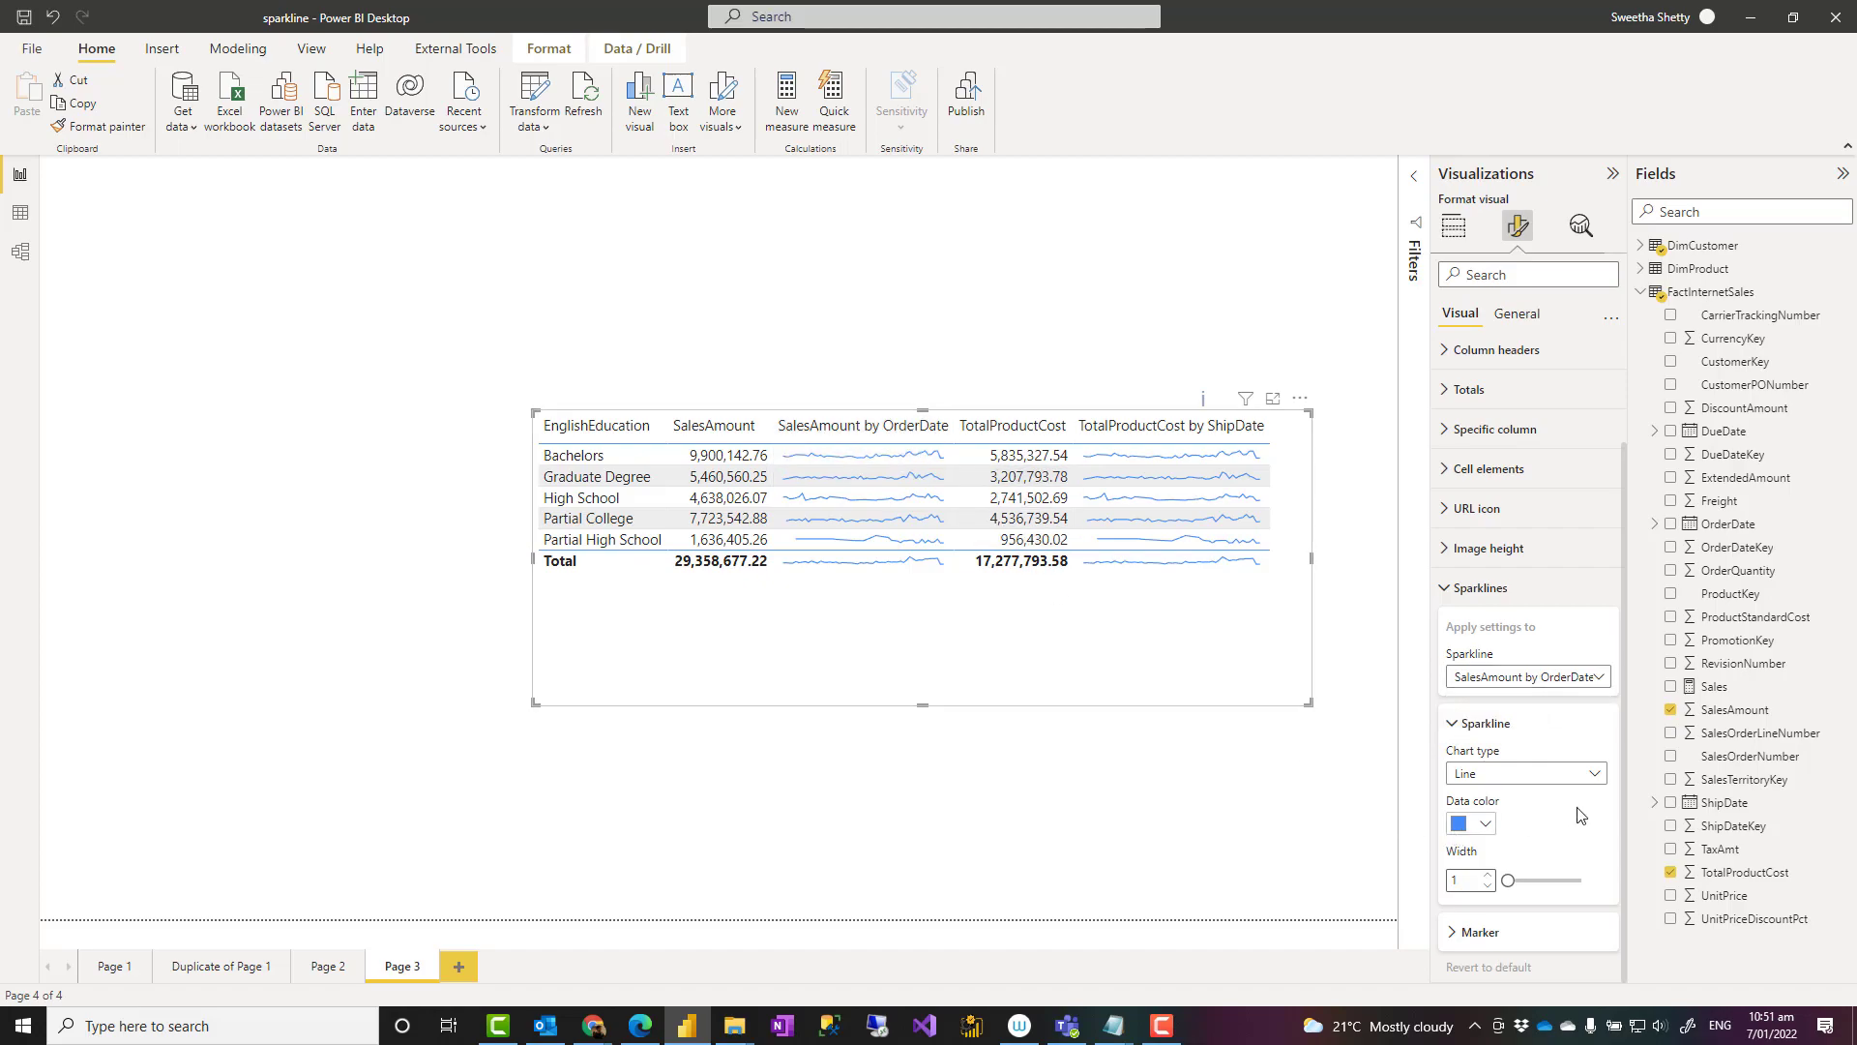
click(1593, 776)
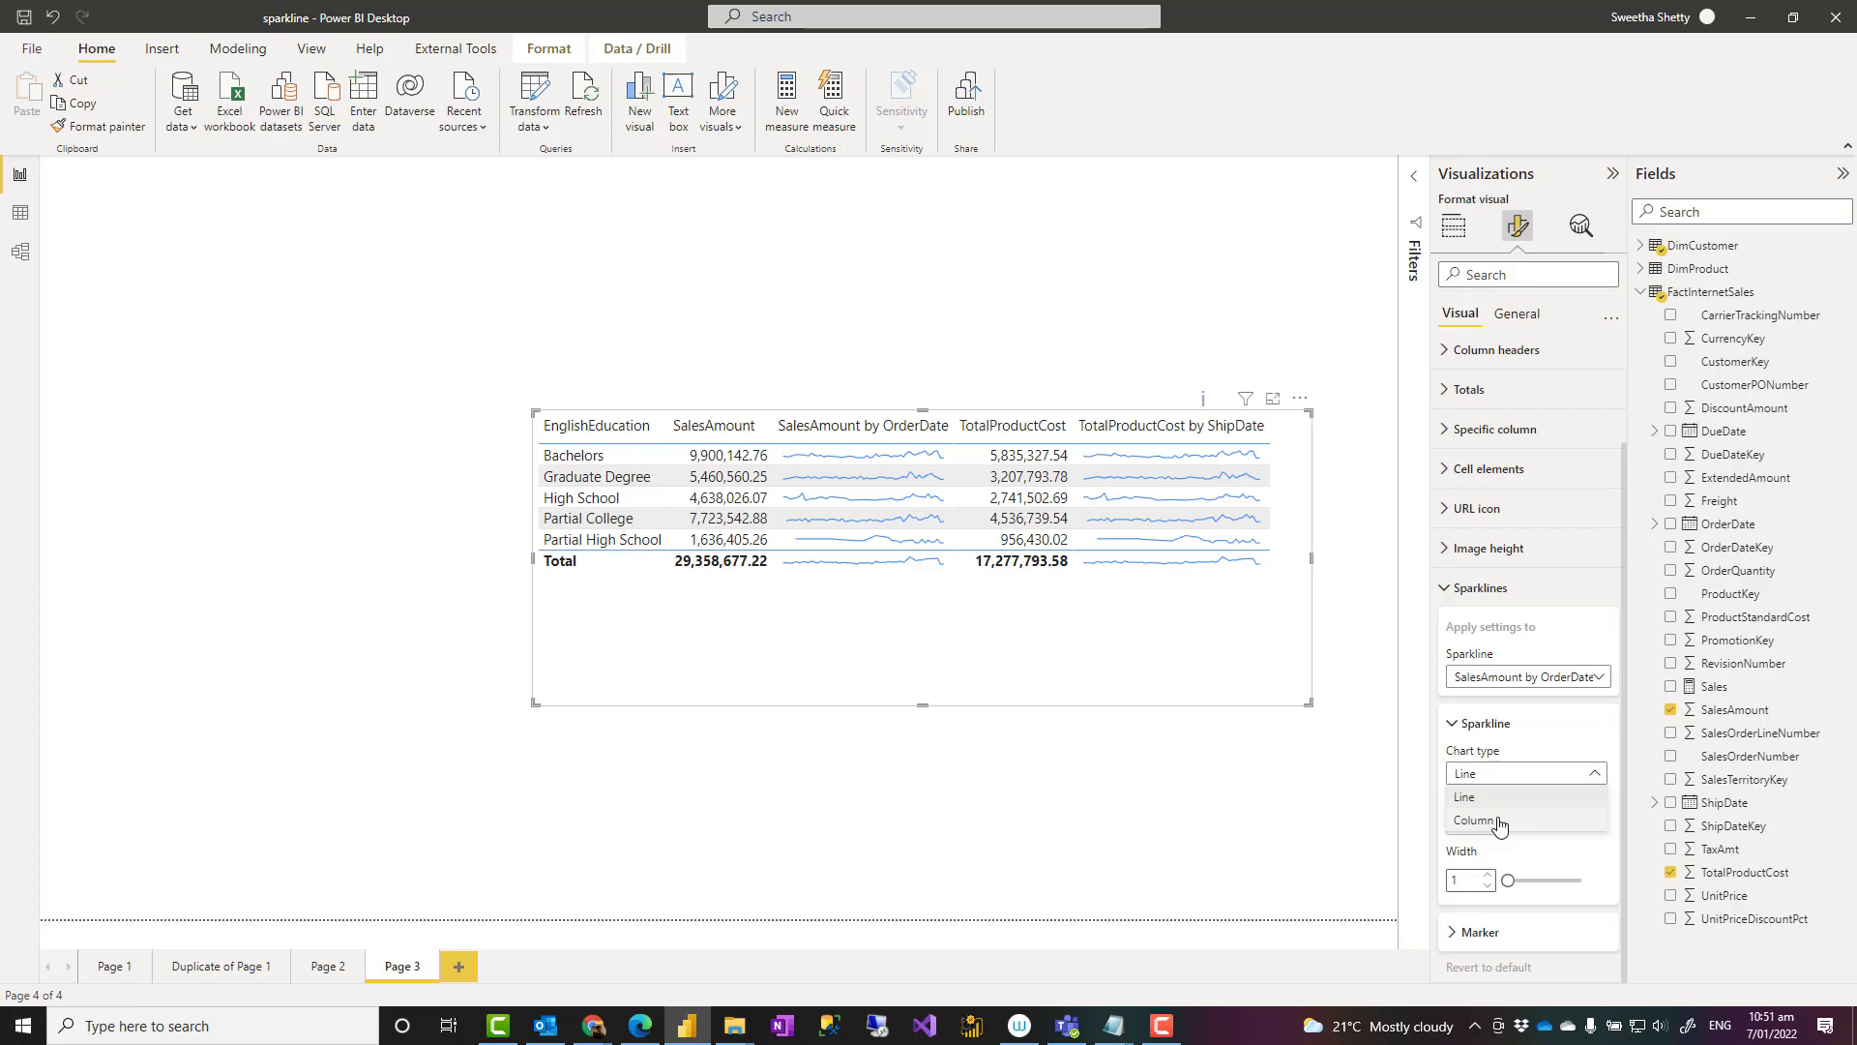
click(1498, 821)
scroll(1497, 842, up, 2)
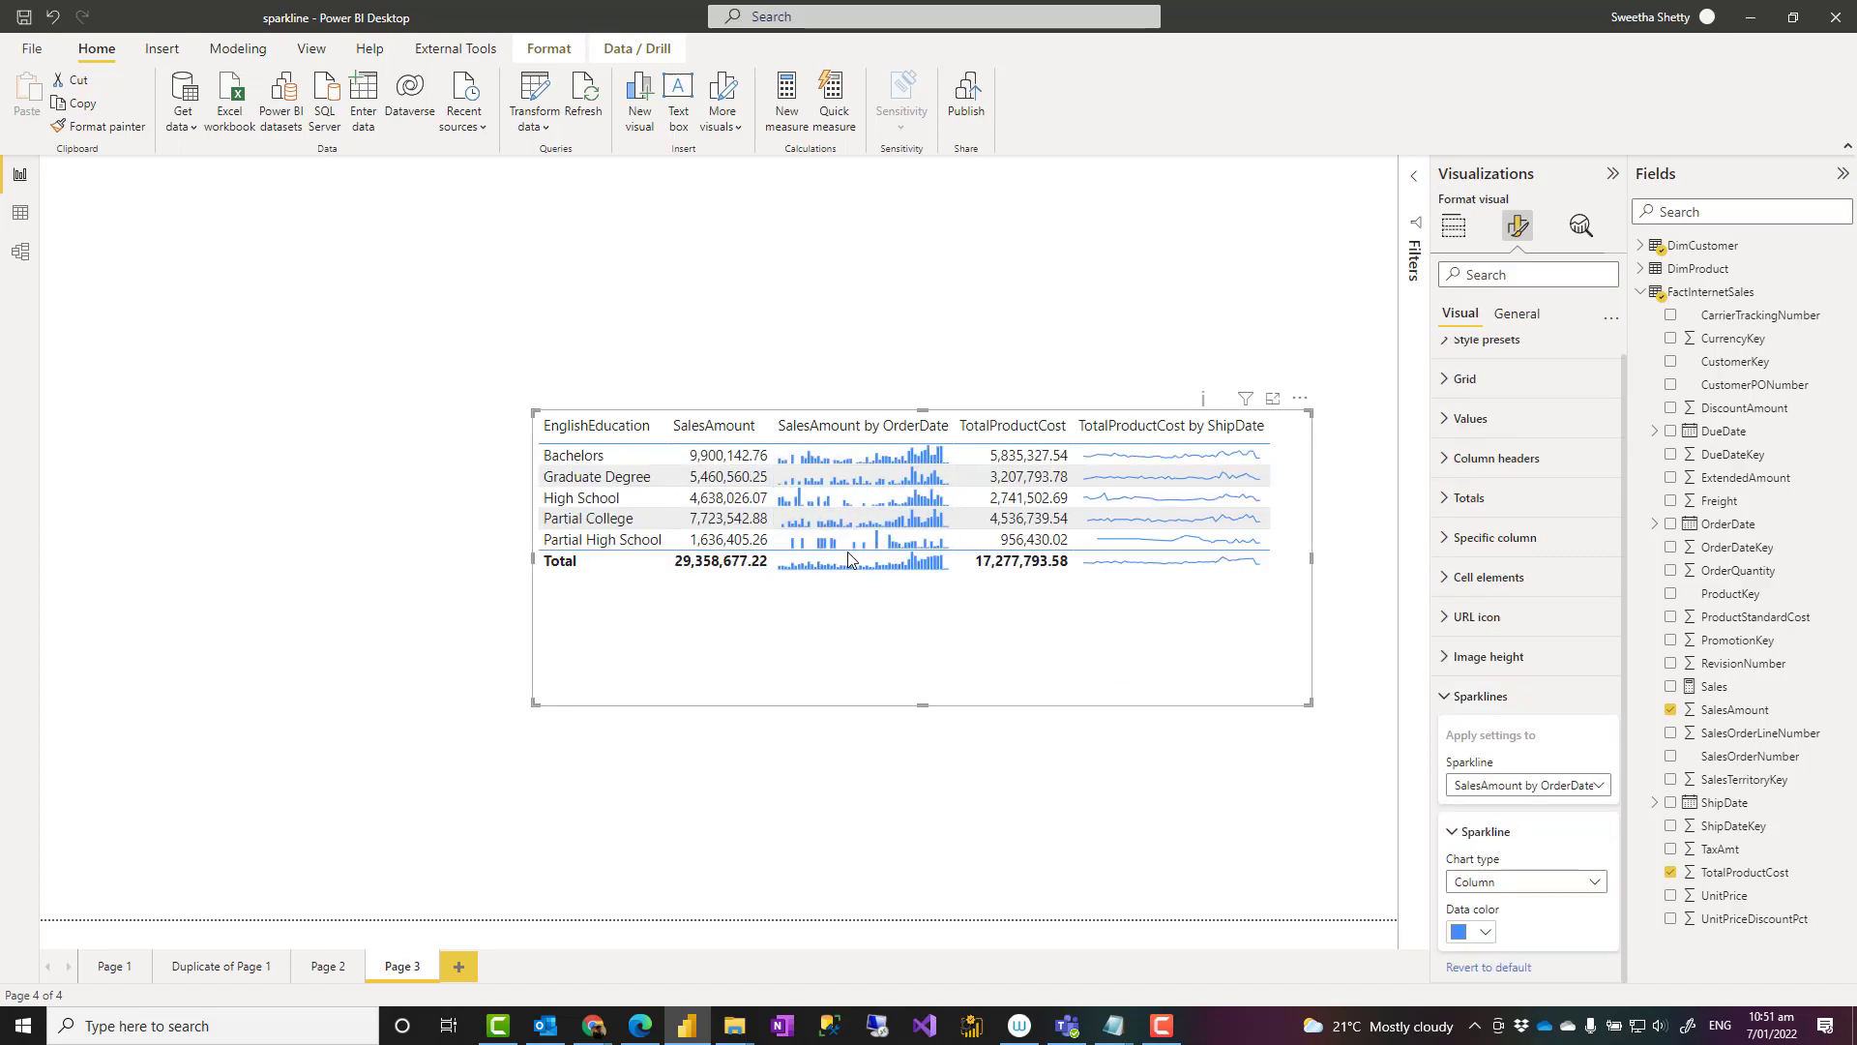
mouse_move(848, 558)
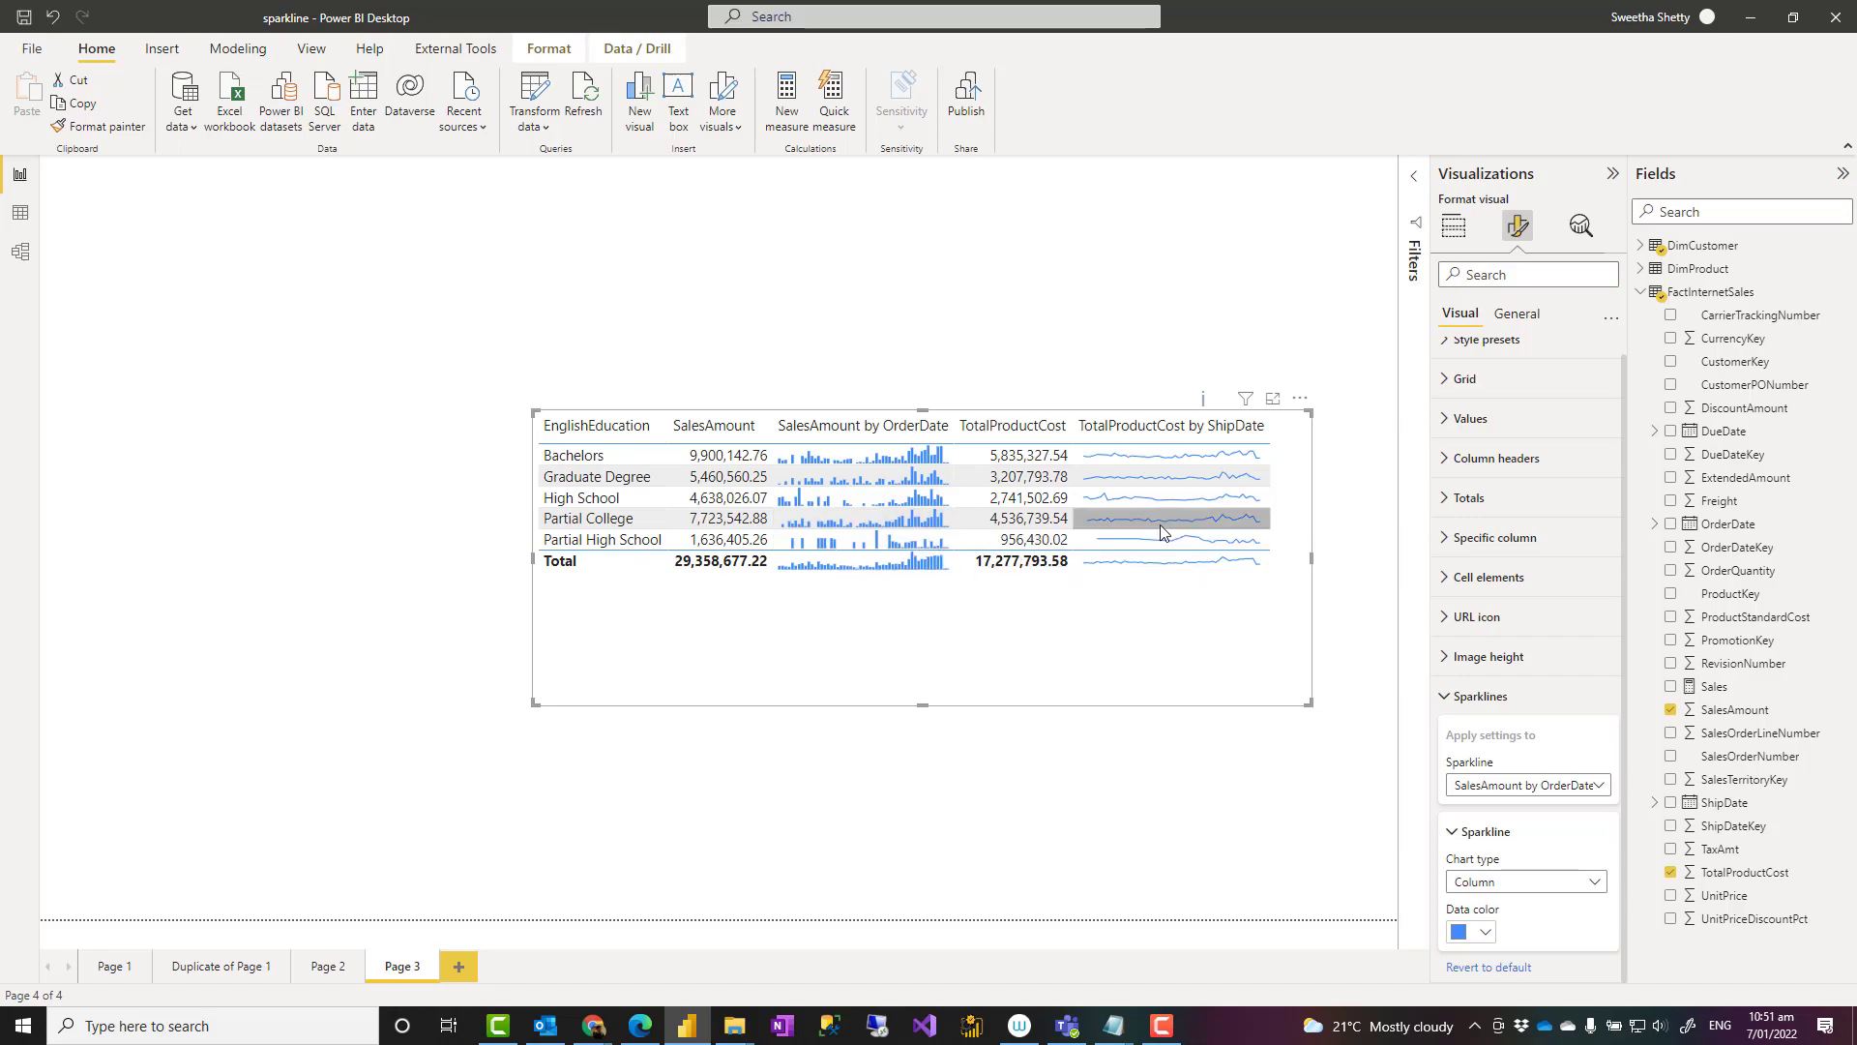
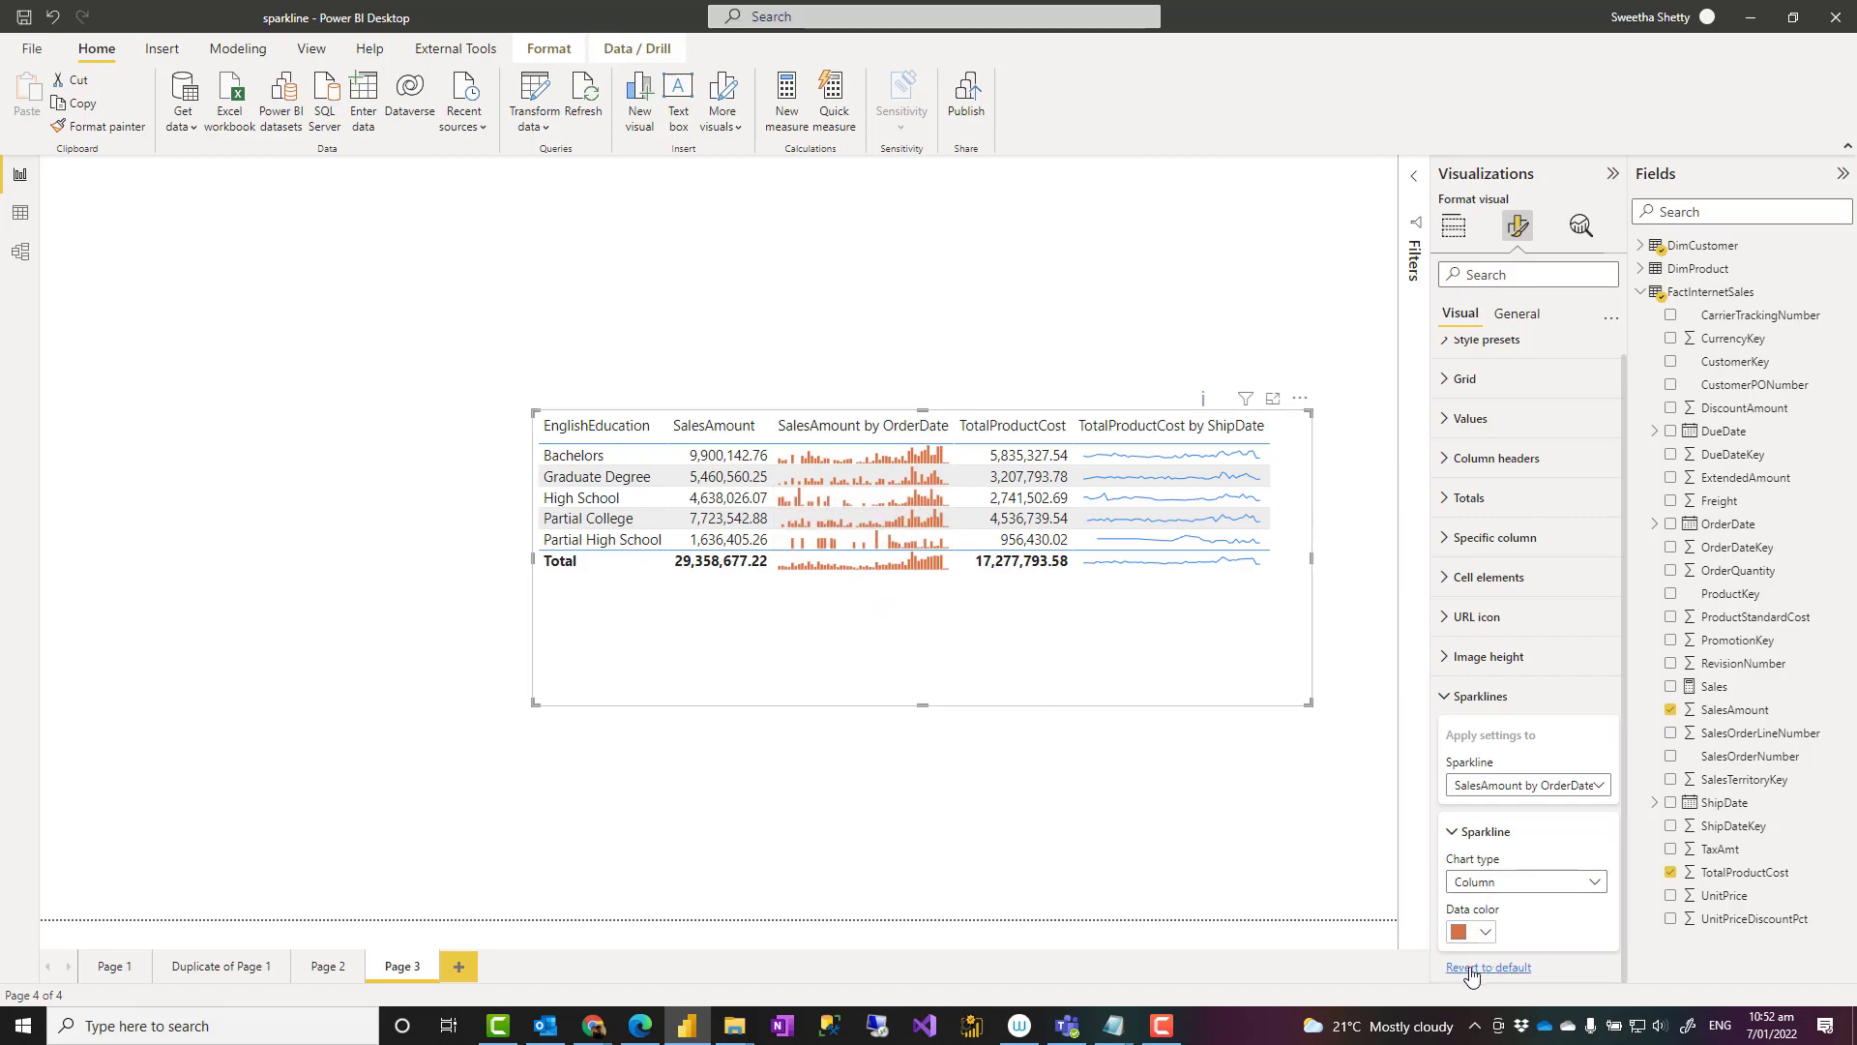
Set the line width of the TotalProductCost by ShipDate sparkline to 2
click(1596, 786)
click(1577, 831)
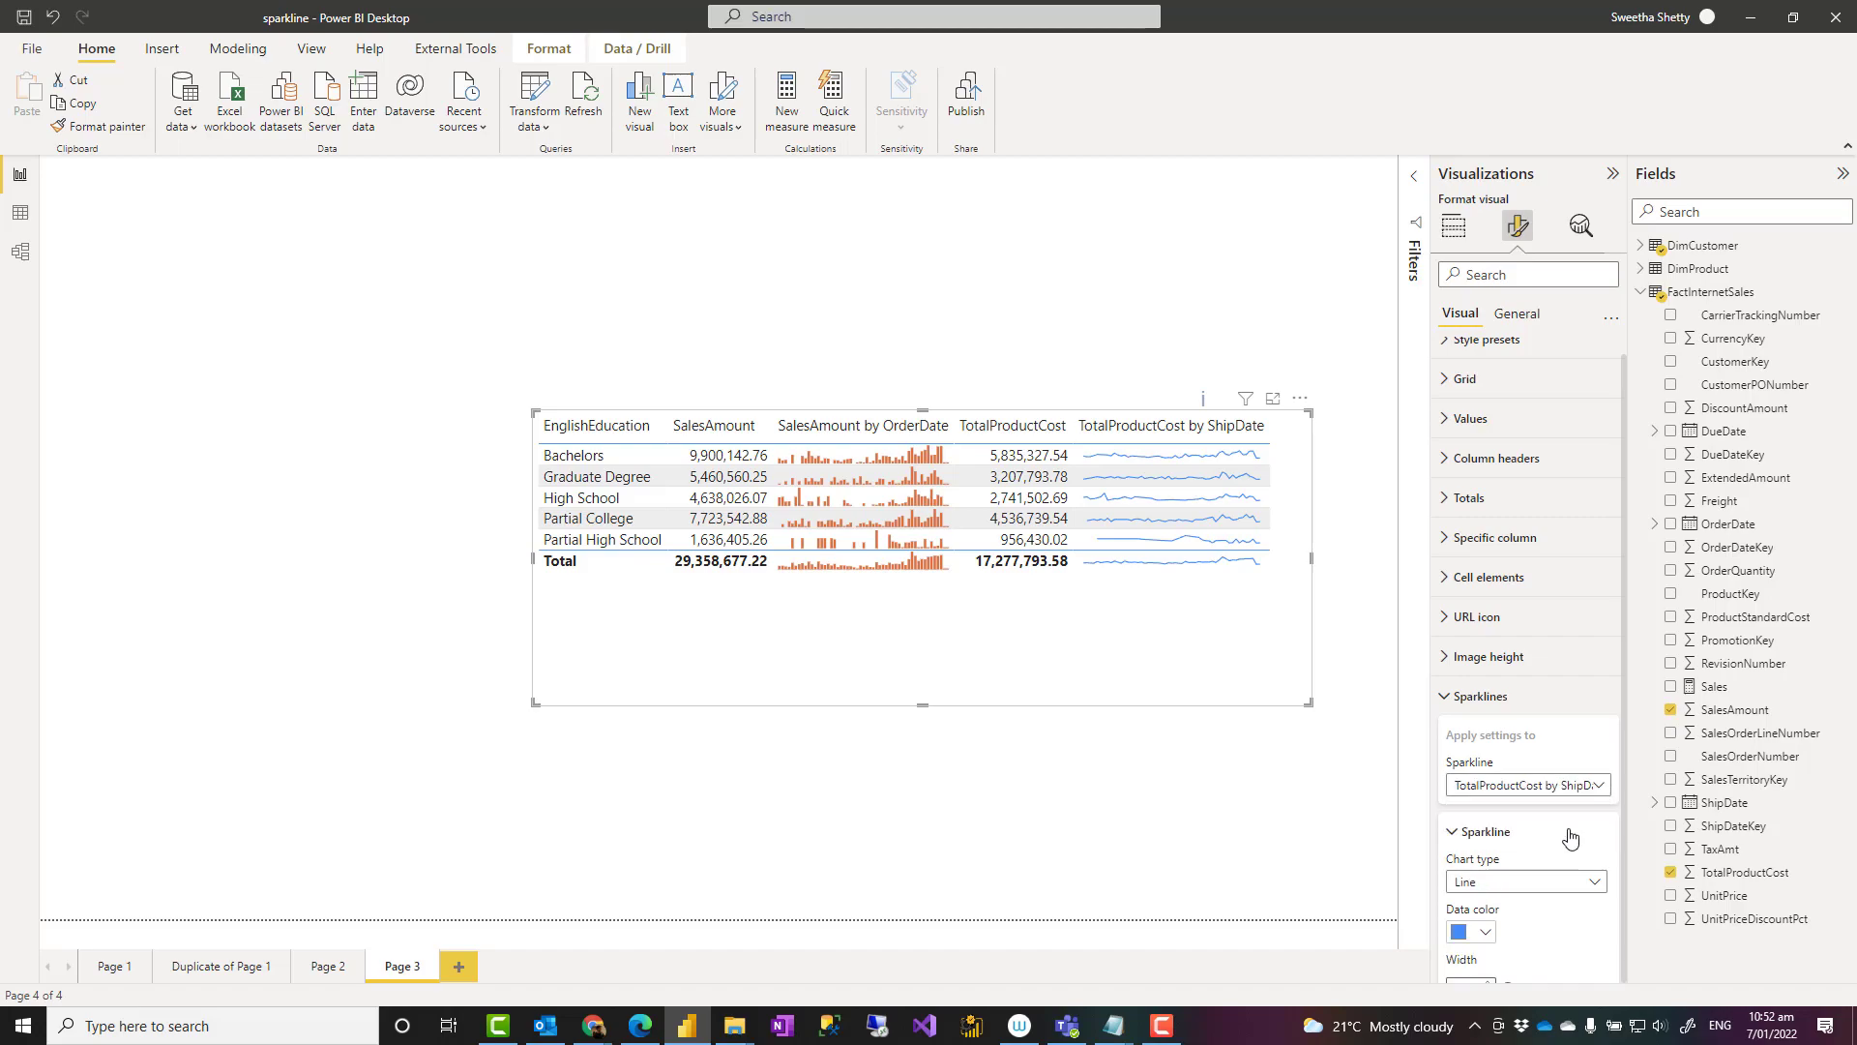
drag(1622, 757, 1625, 848)
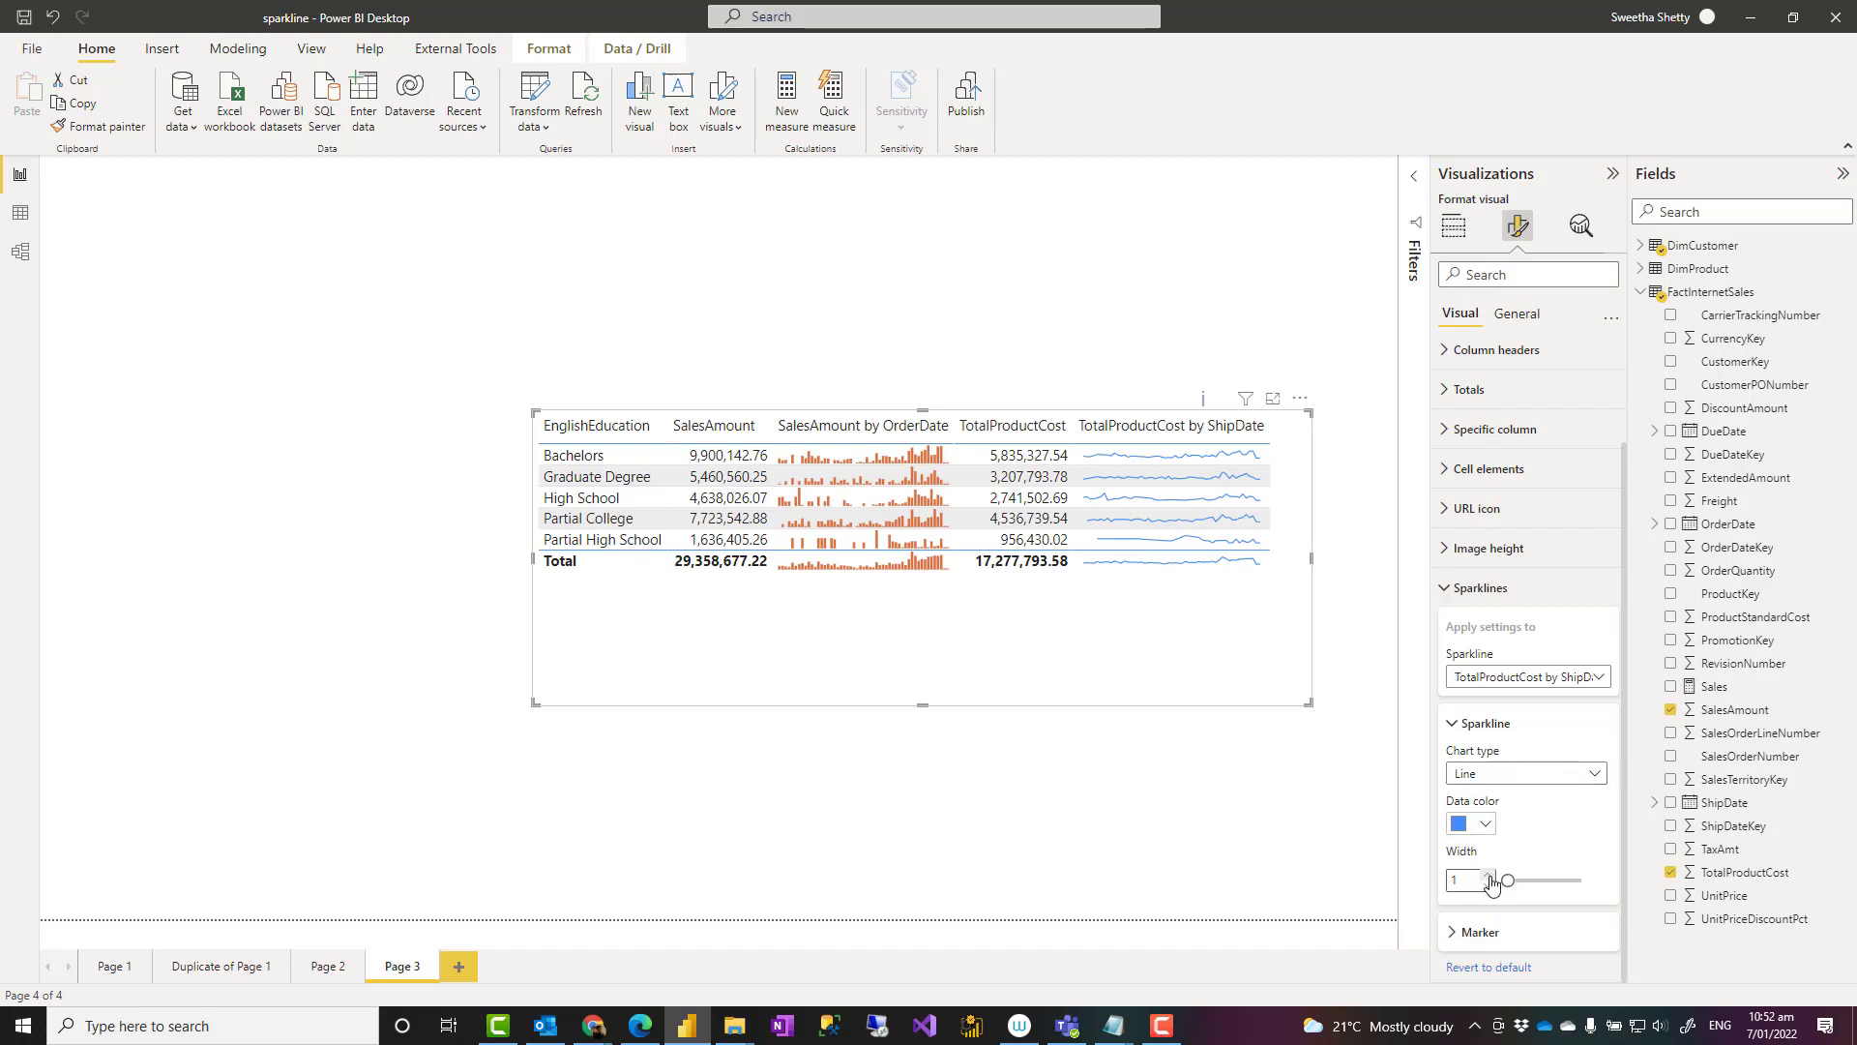
click(1489, 874)
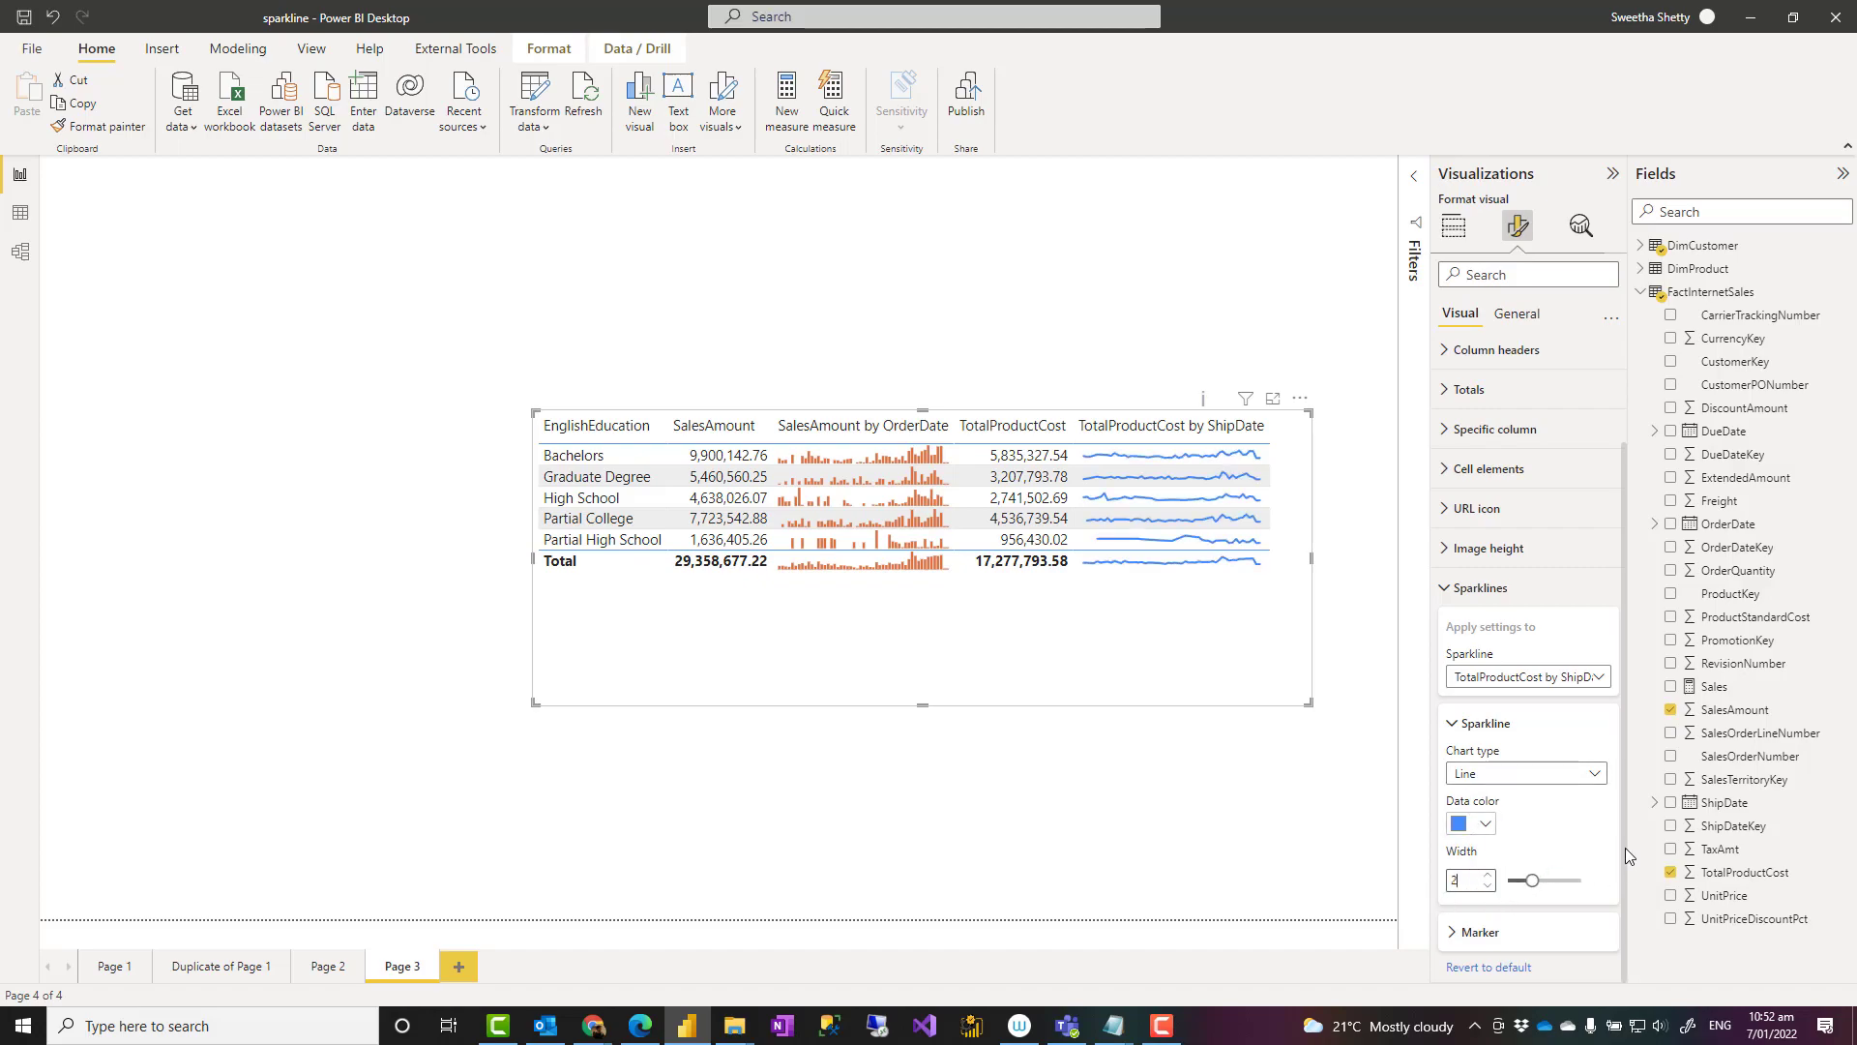
Show a marker at the highest point of the TotalProductCost by ShipDate sparkline, using a dark purple diamond of size 4
click(1471, 934)
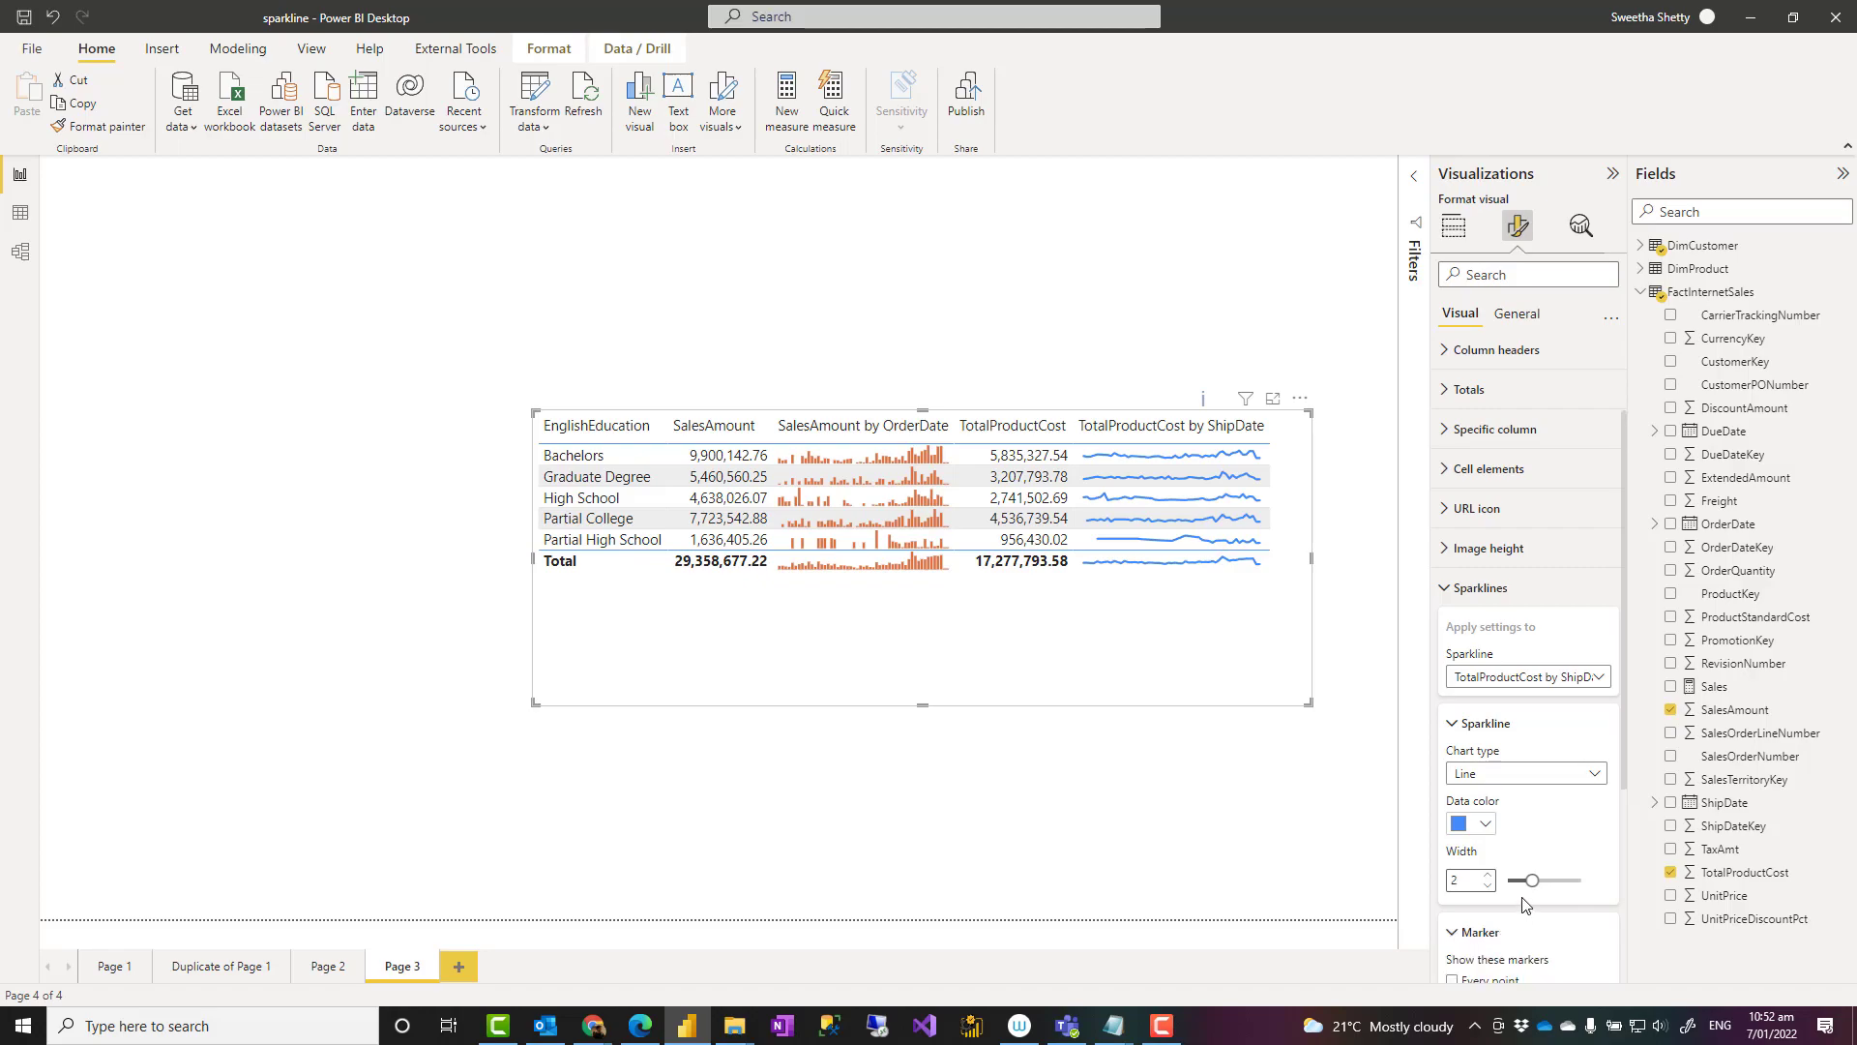
scroll(1523, 900, down, 3)
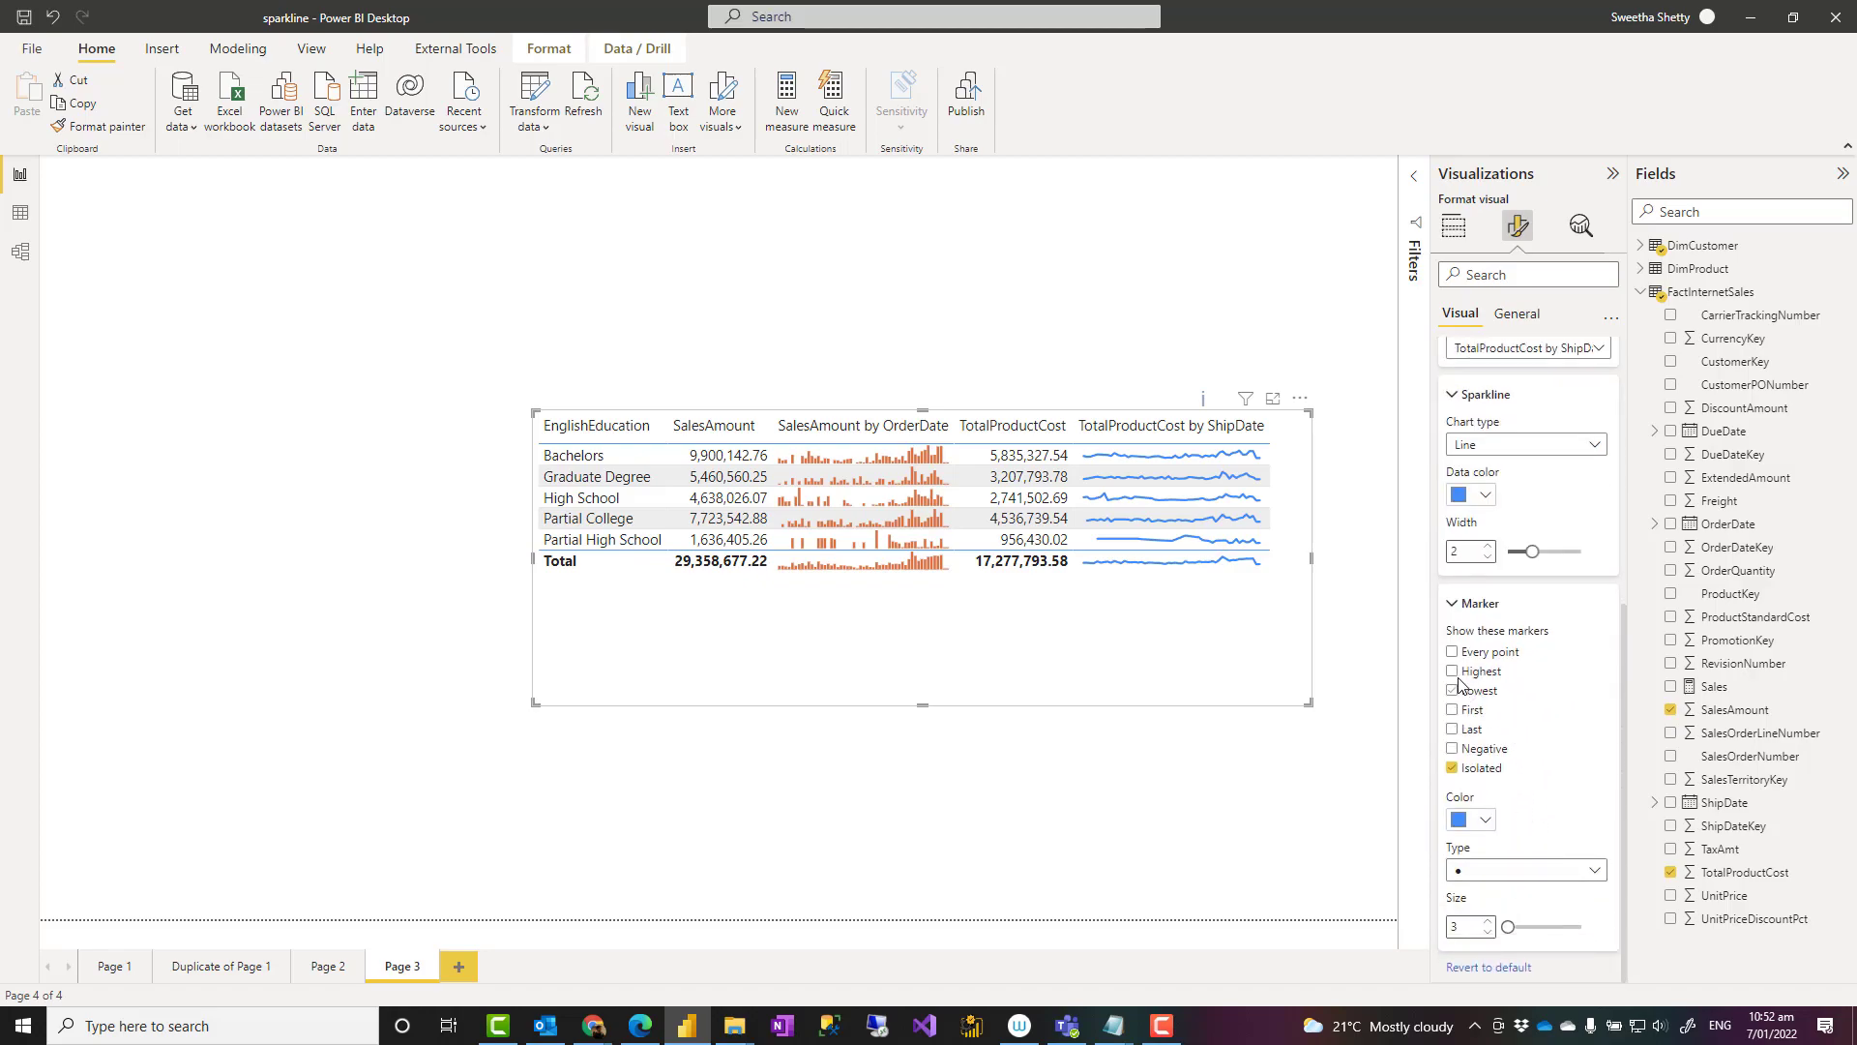
click(1477, 873)
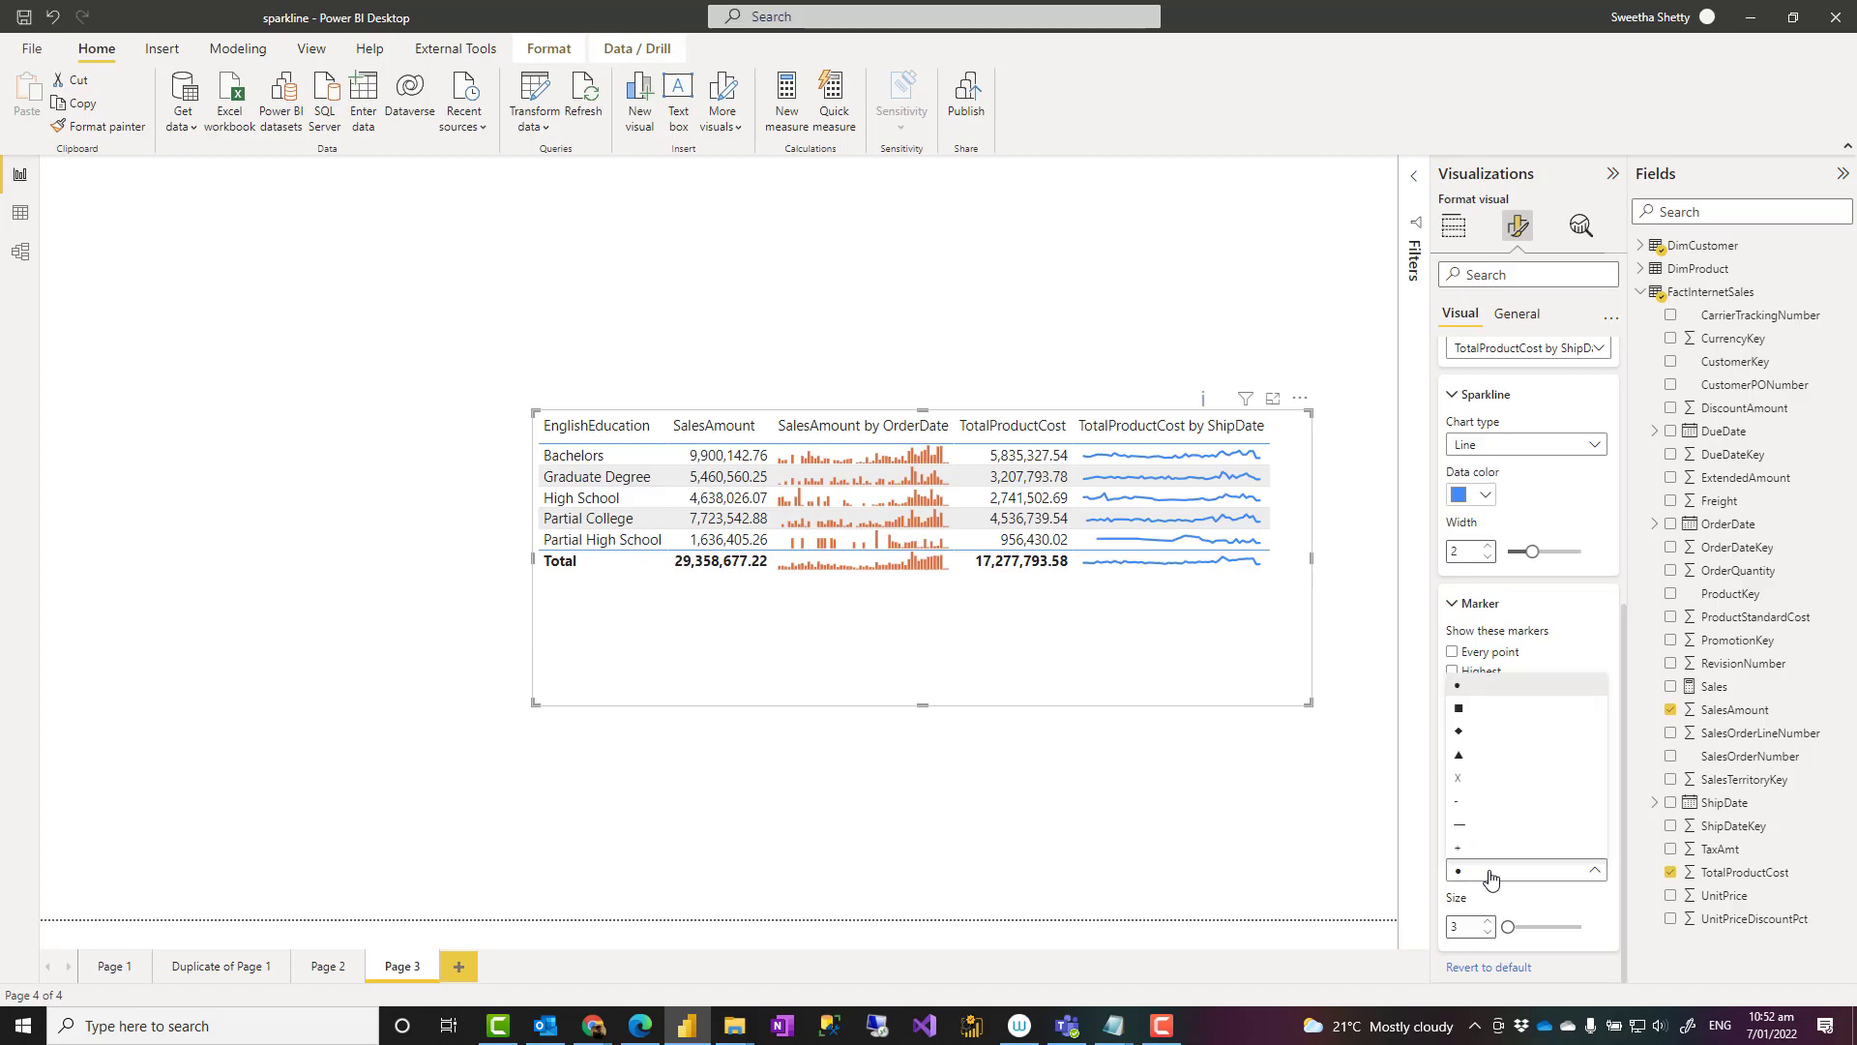
click(1474, 732)
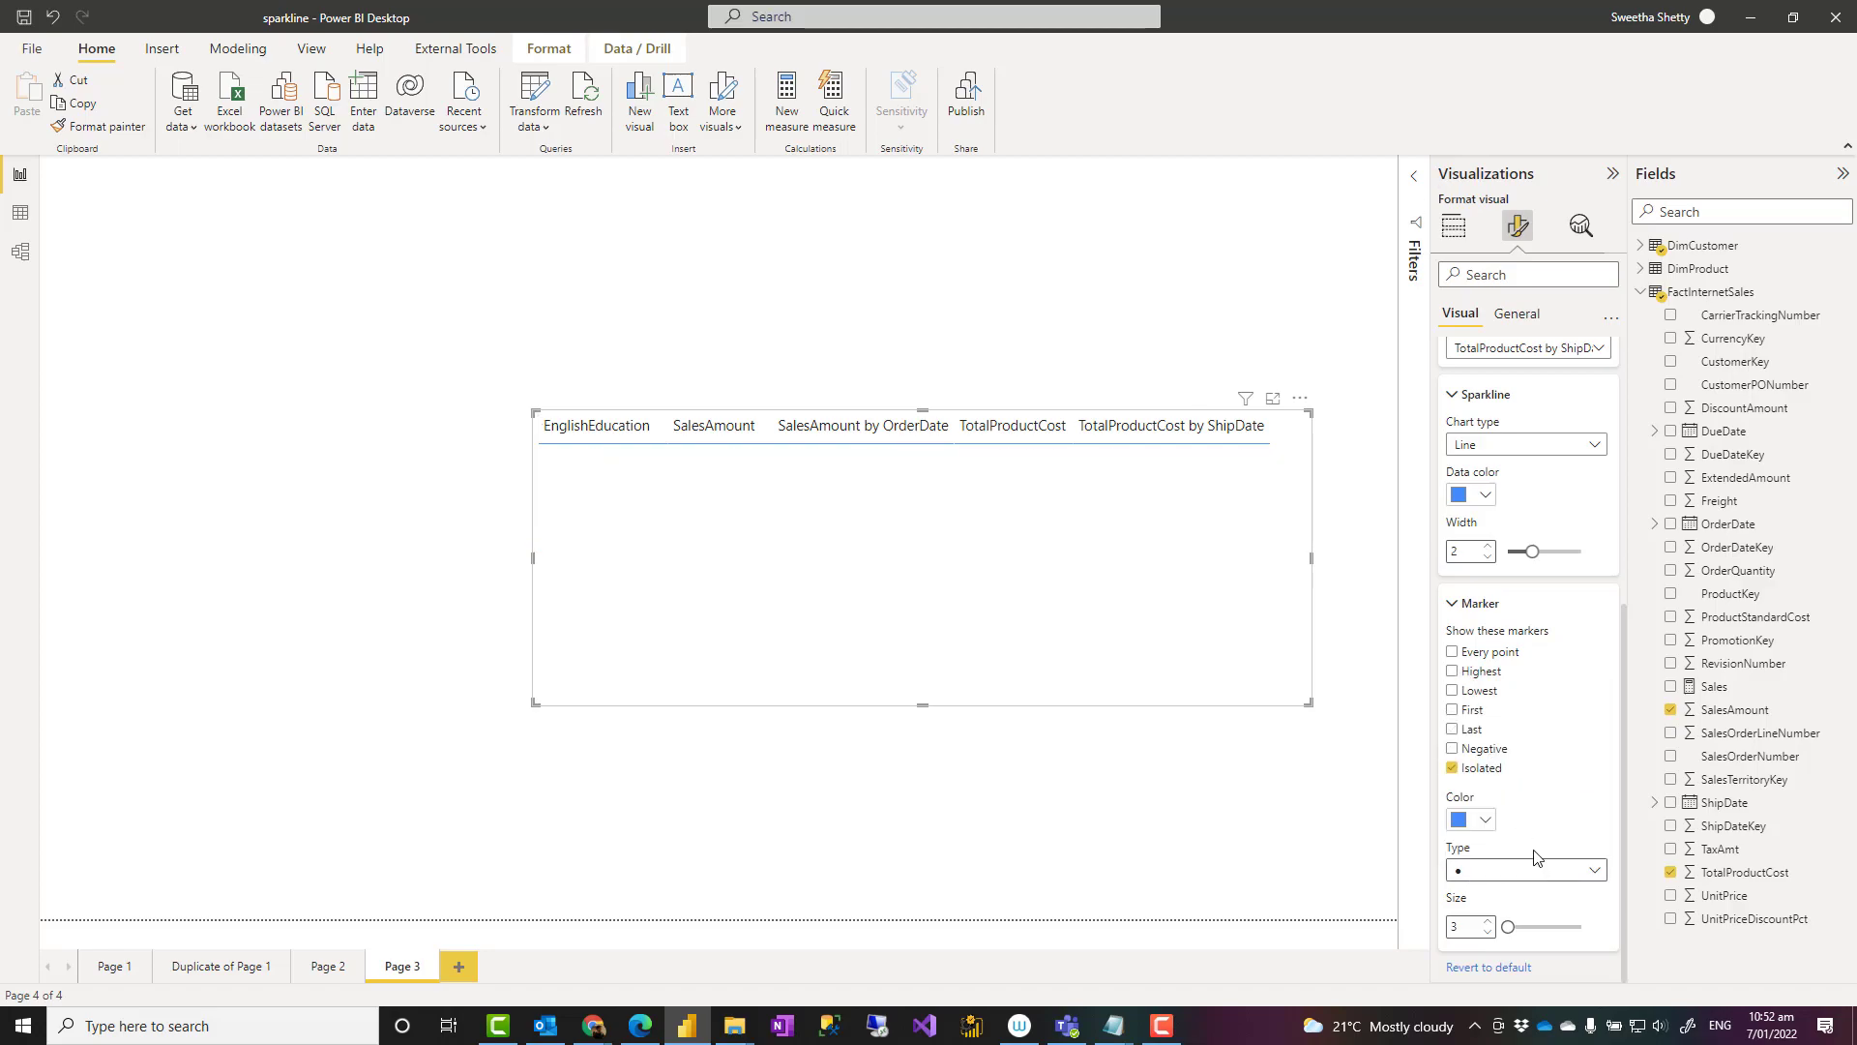
click(1453, 672)
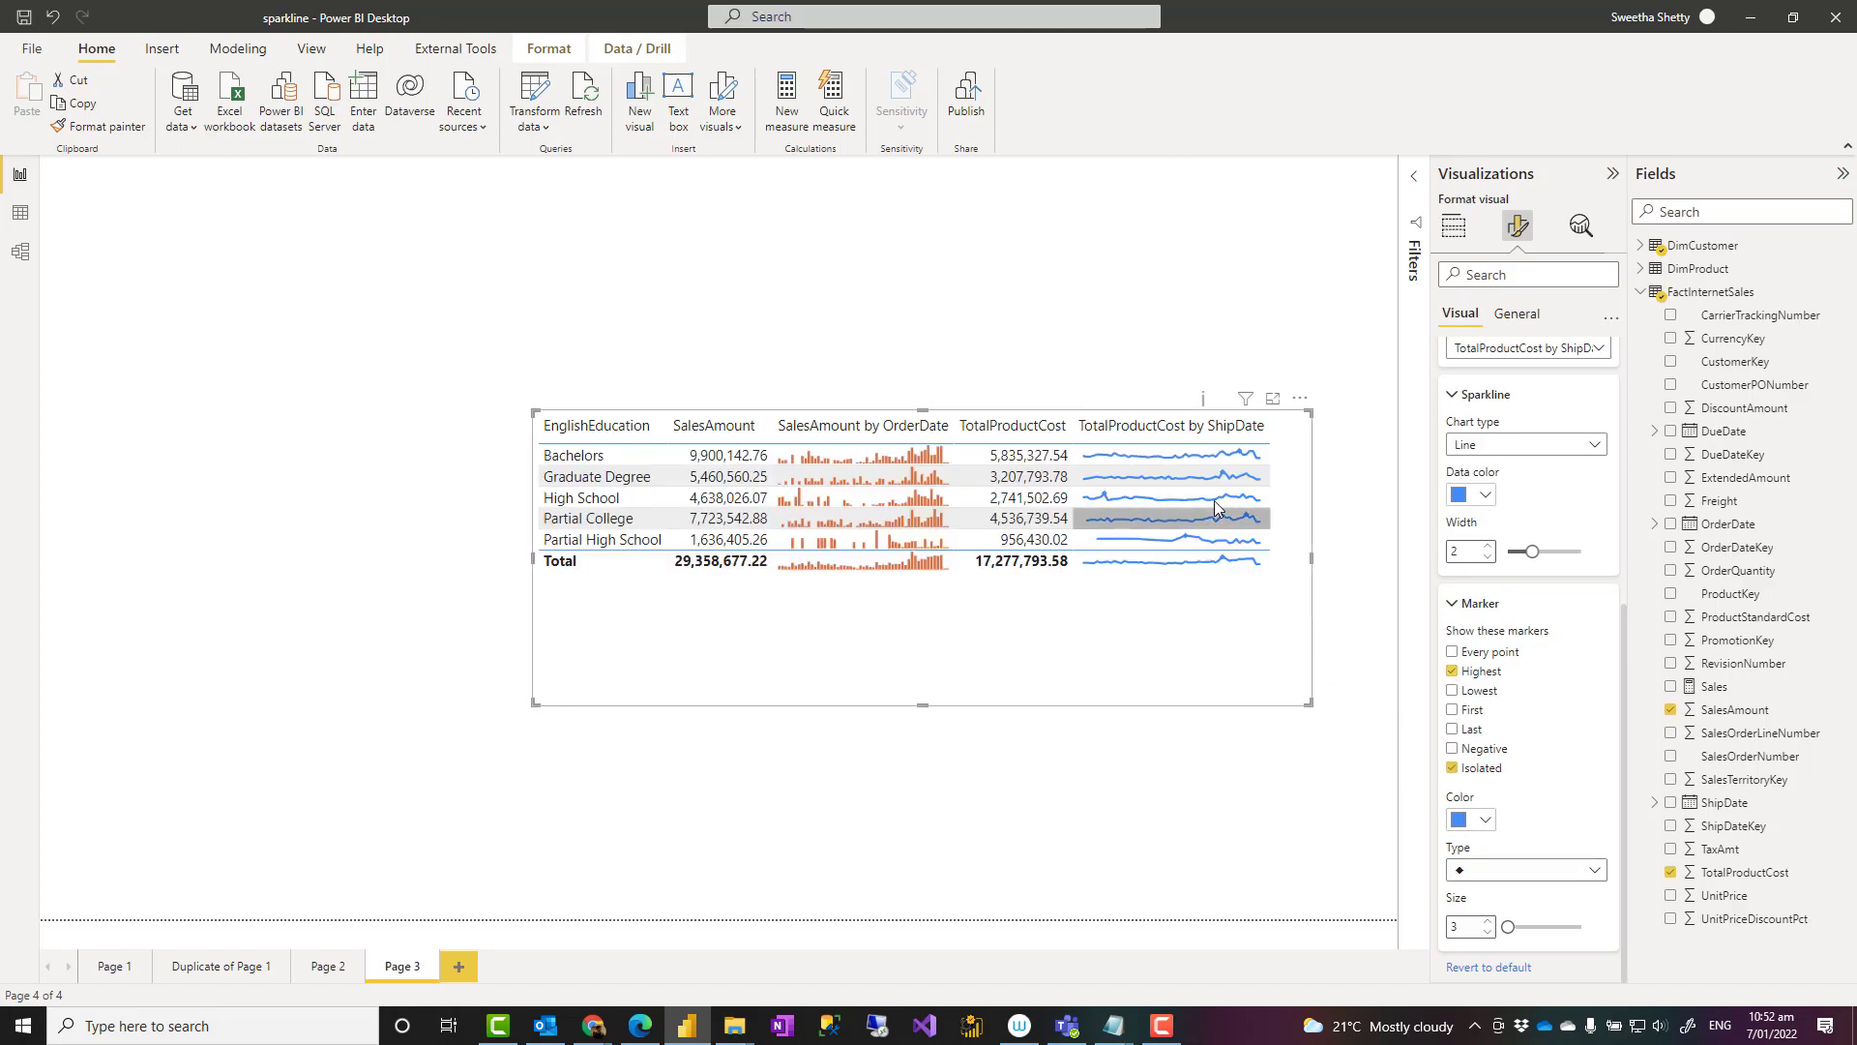
click(1494, 821)
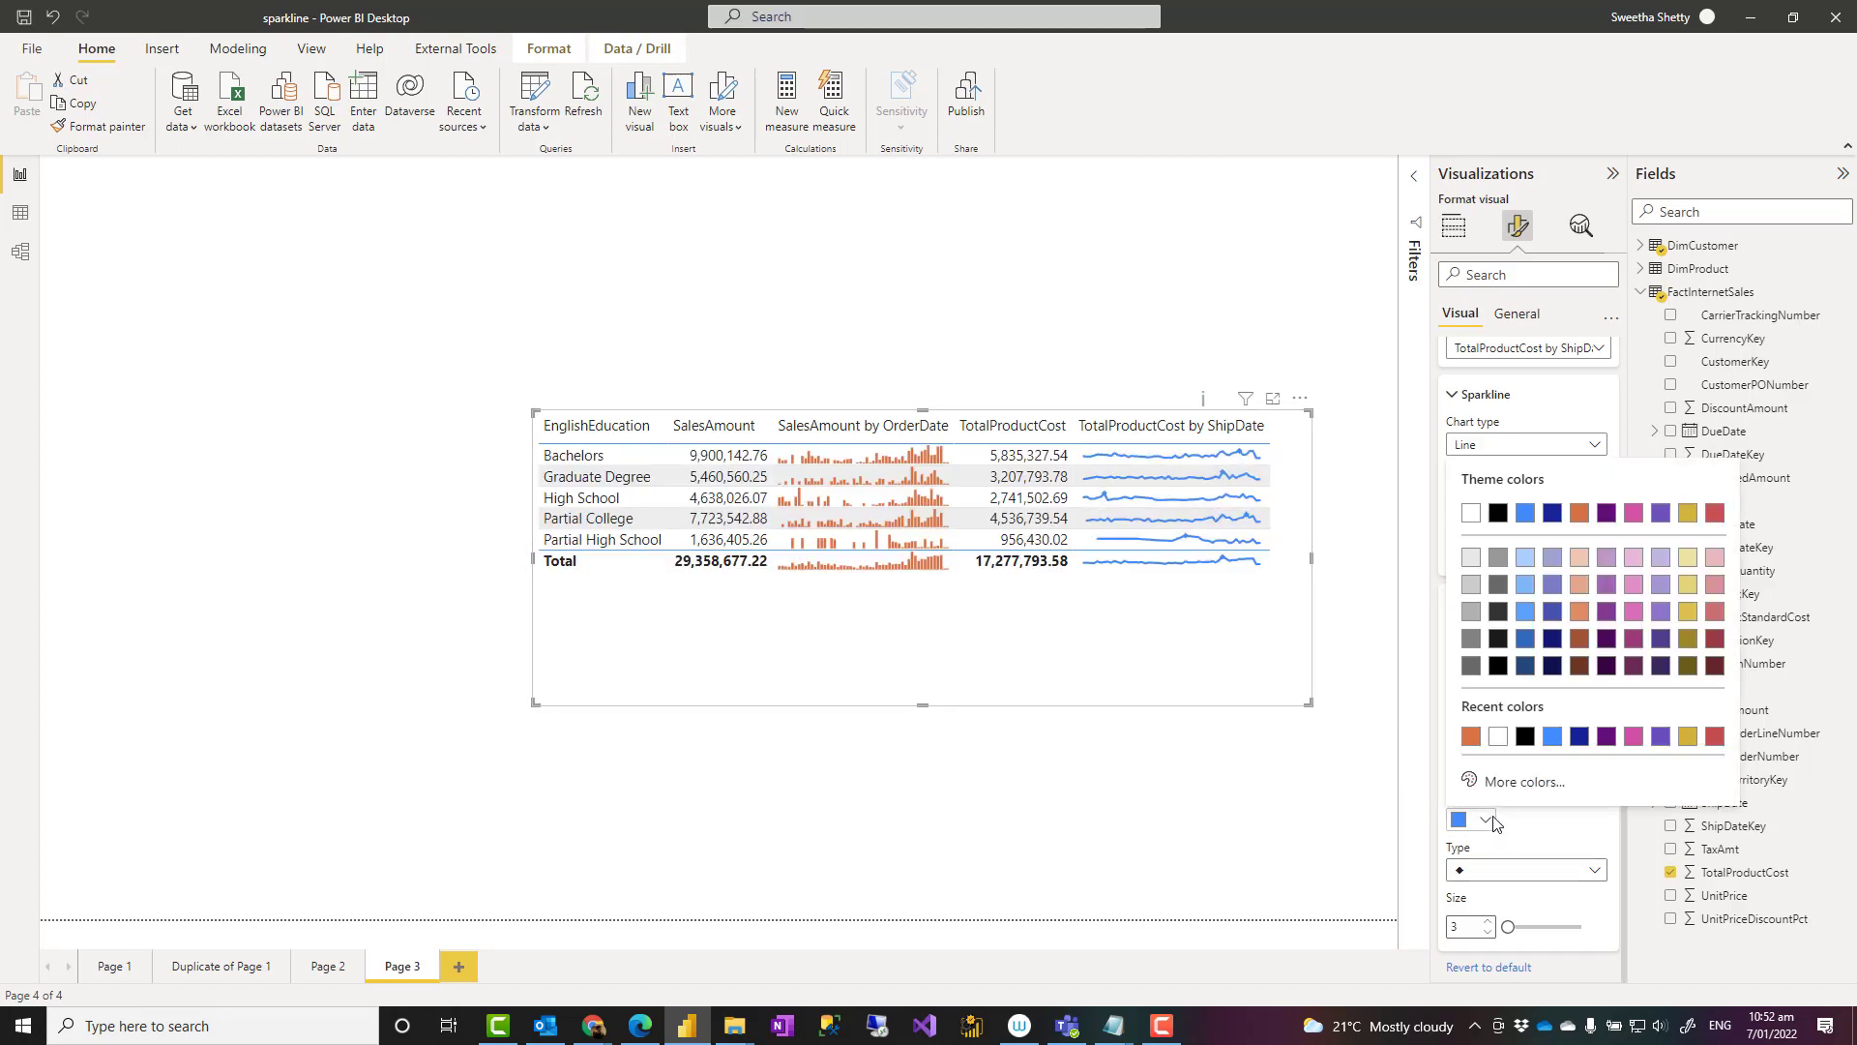
click(1606, 737)
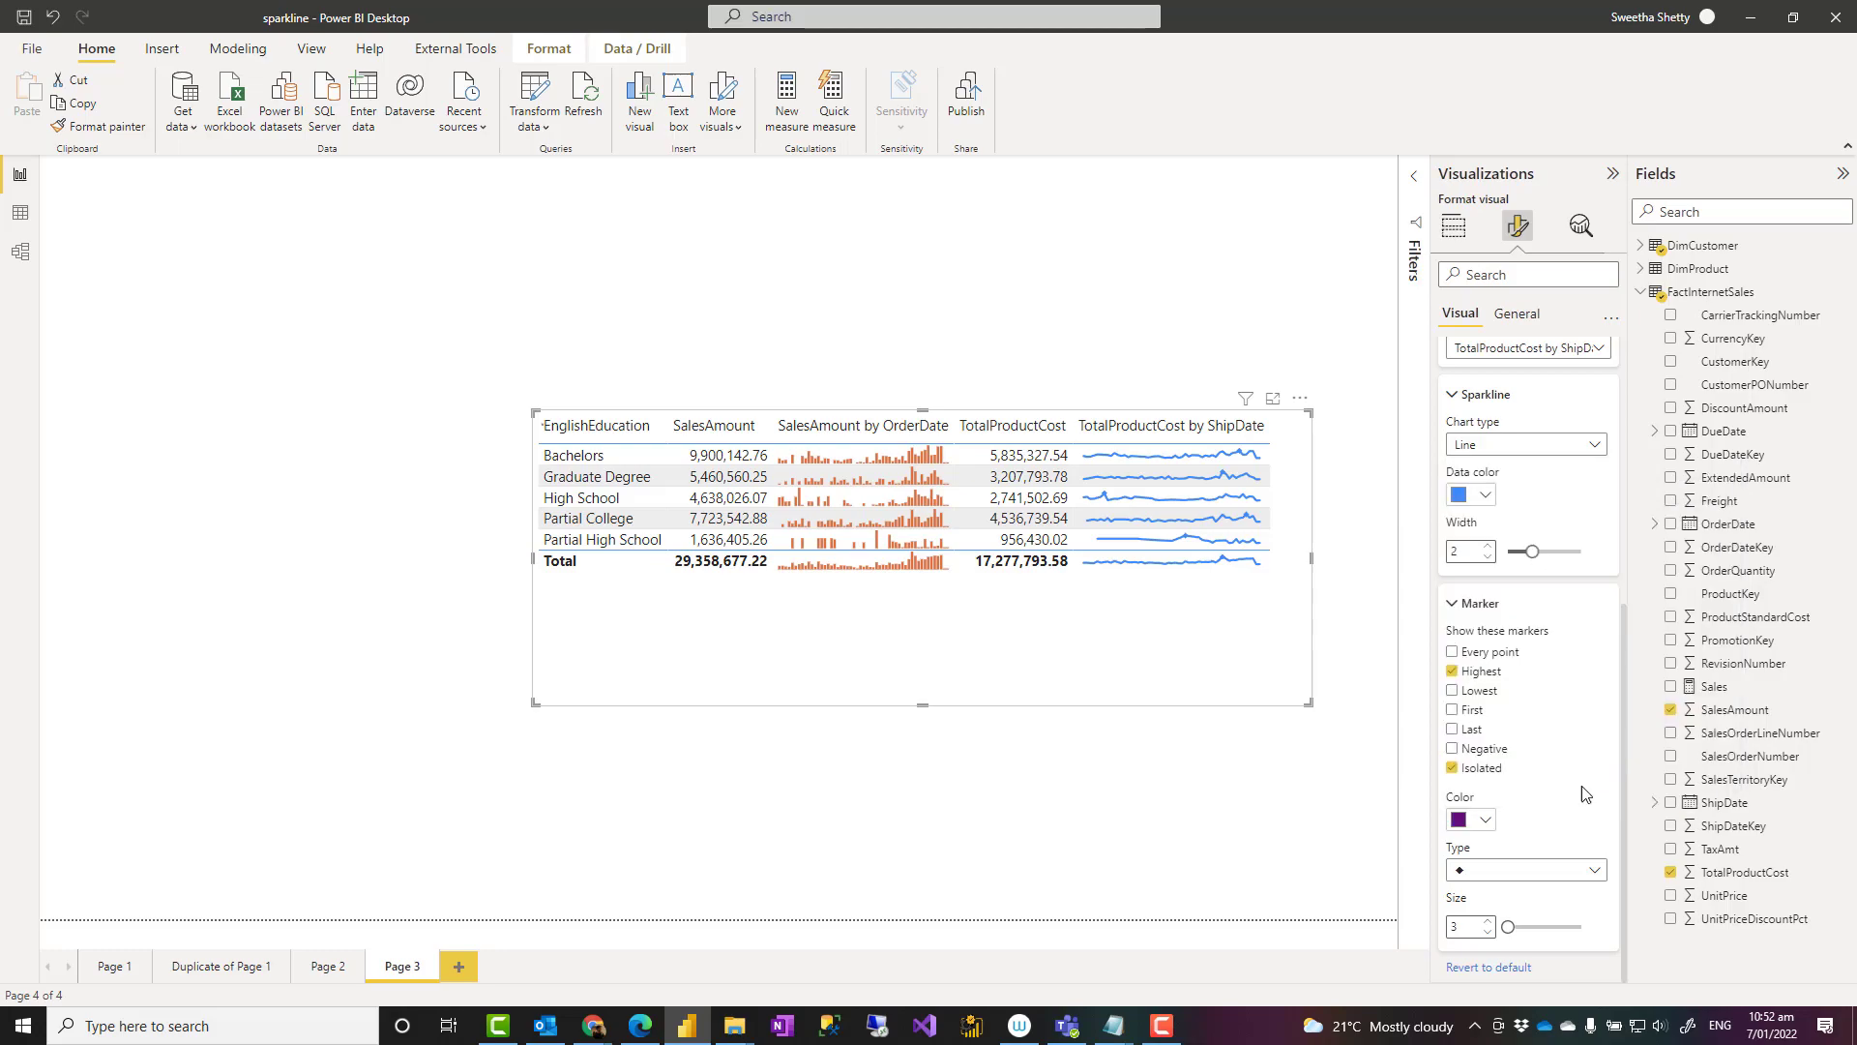
click(1487, 922)
Move the table to the upper-left area of the report page and enlarge its frame in width and height
drag(531, 414, 481, 463)
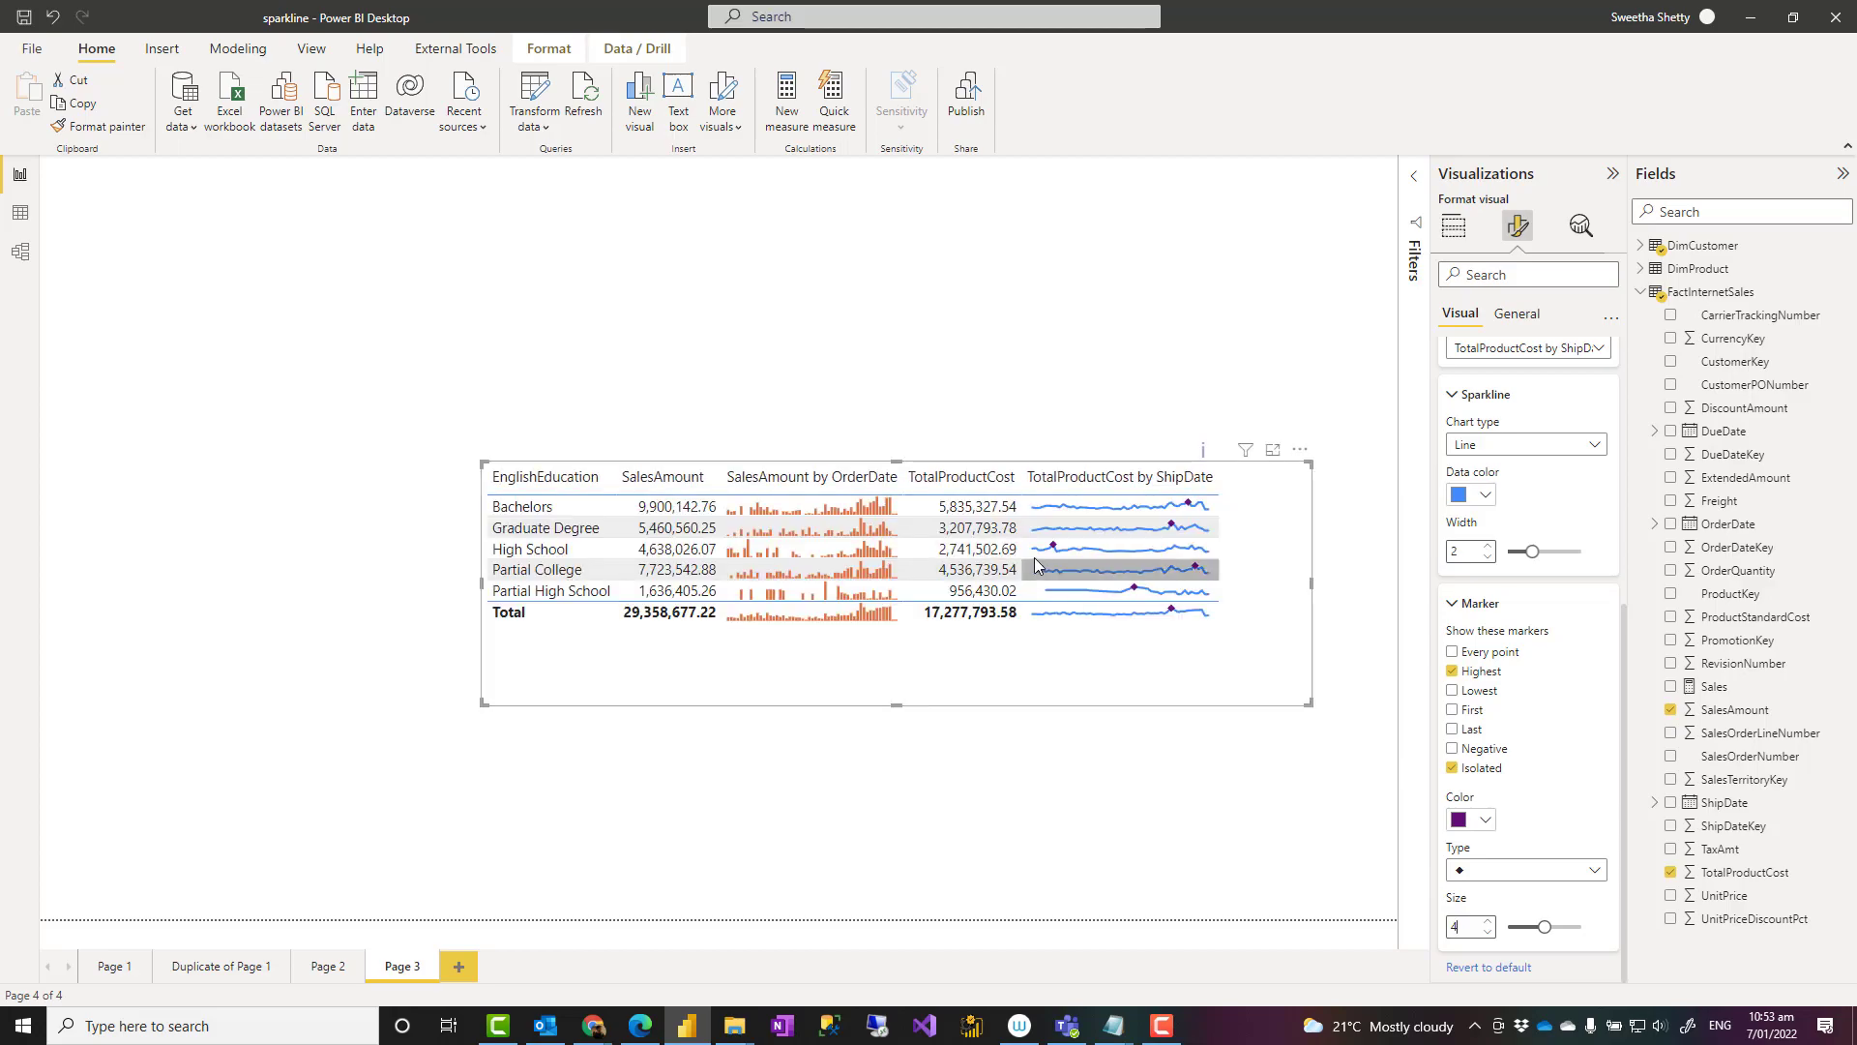
mouse_move(1053, 546)
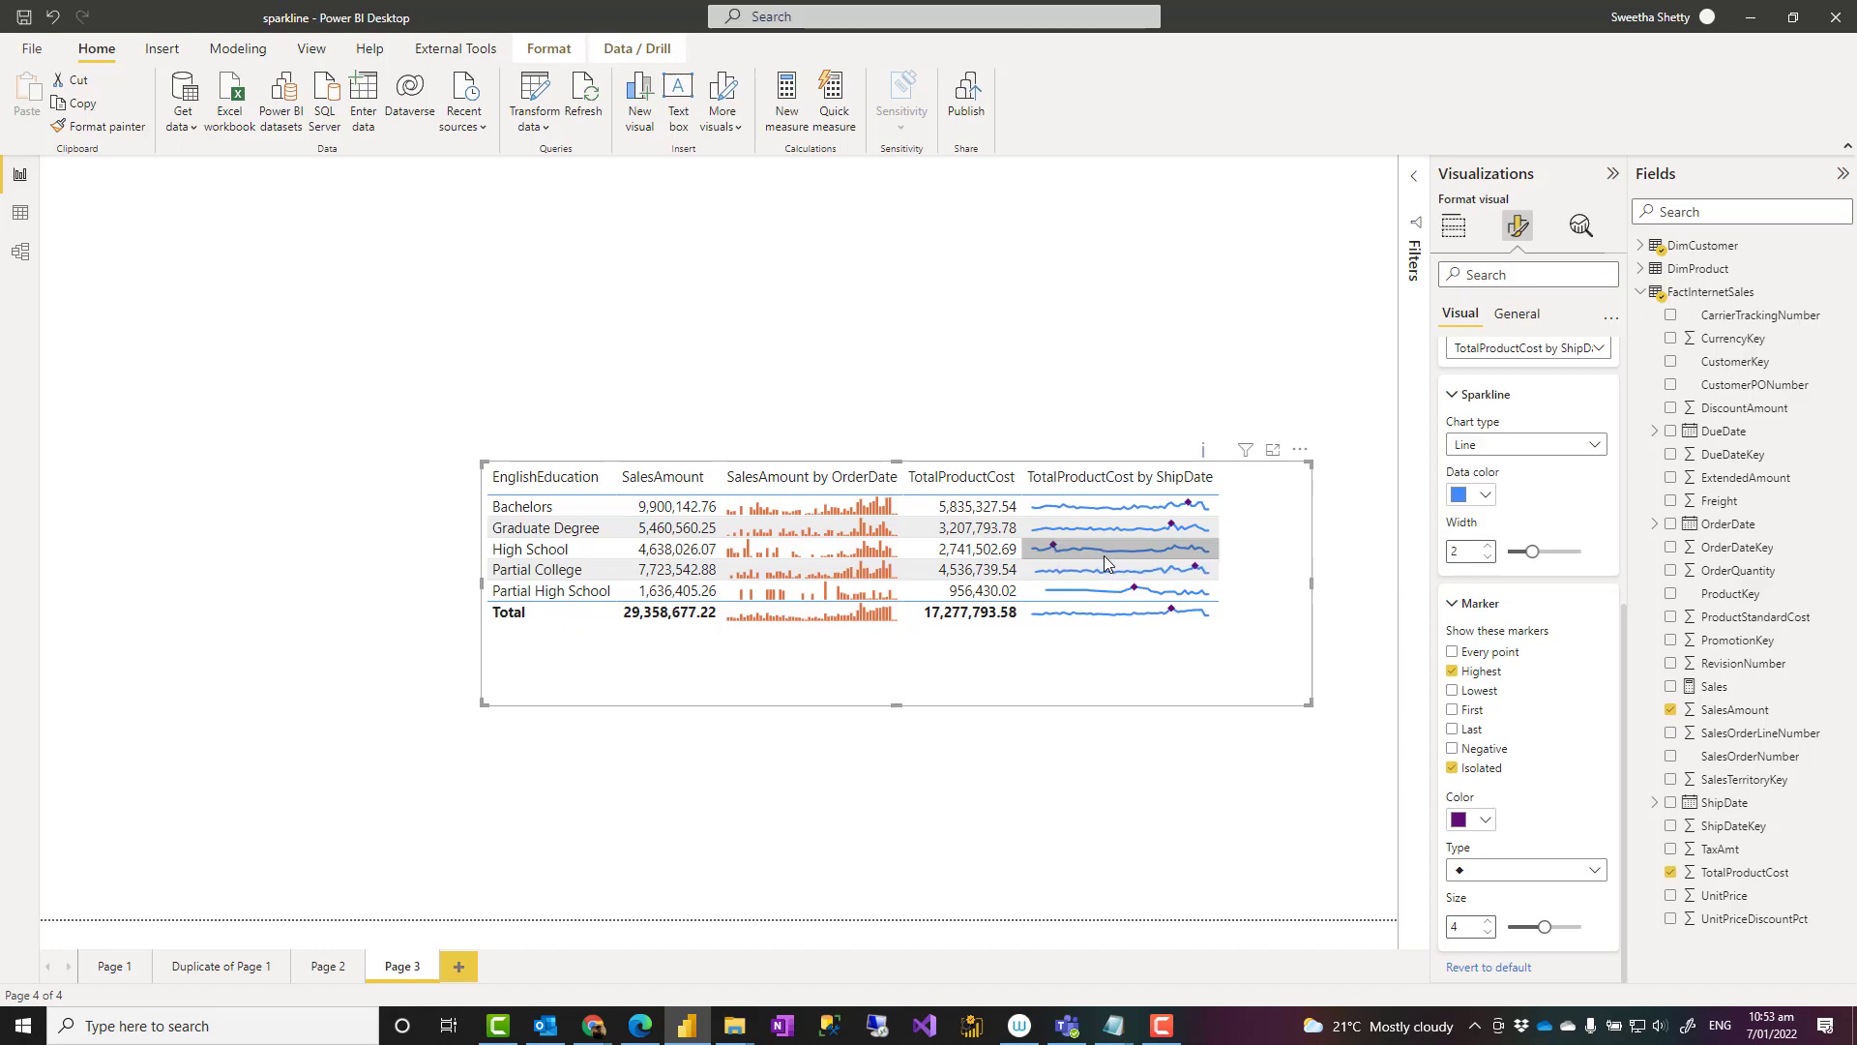
mouse_move(1105, 561)
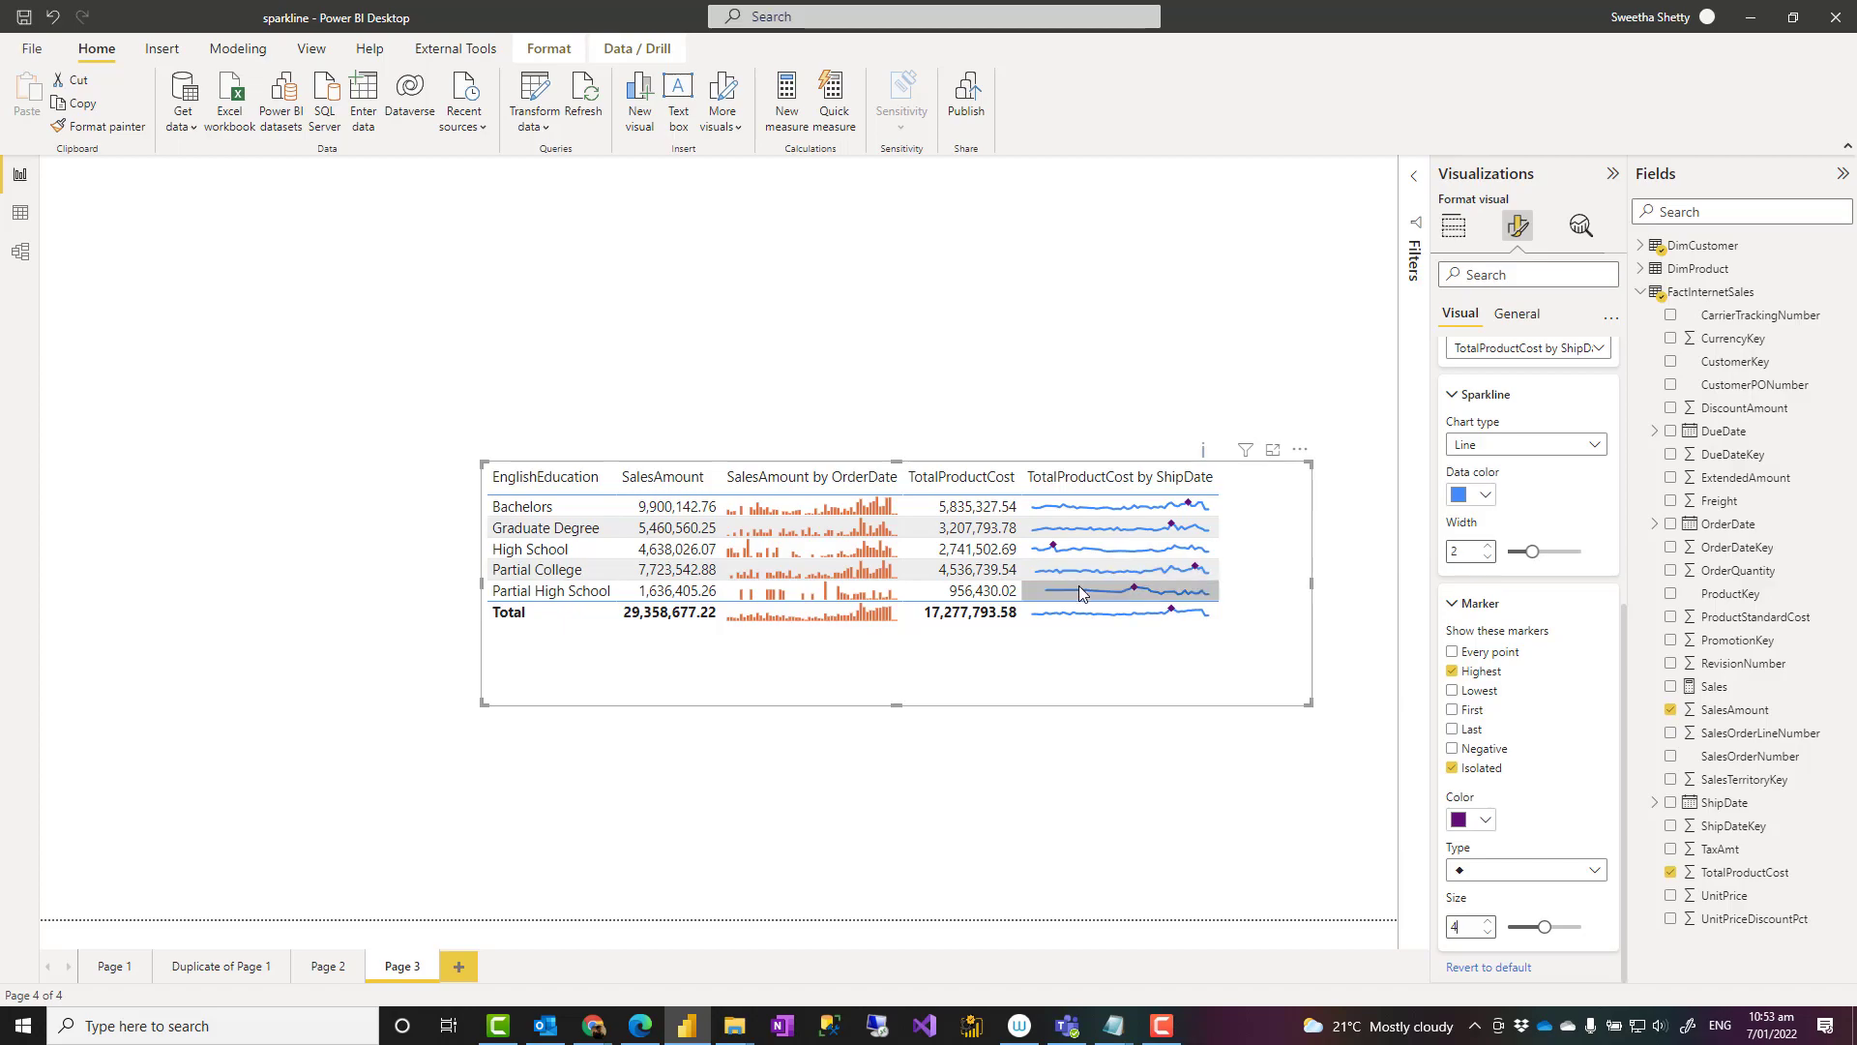
mouse_move(1078, 600)
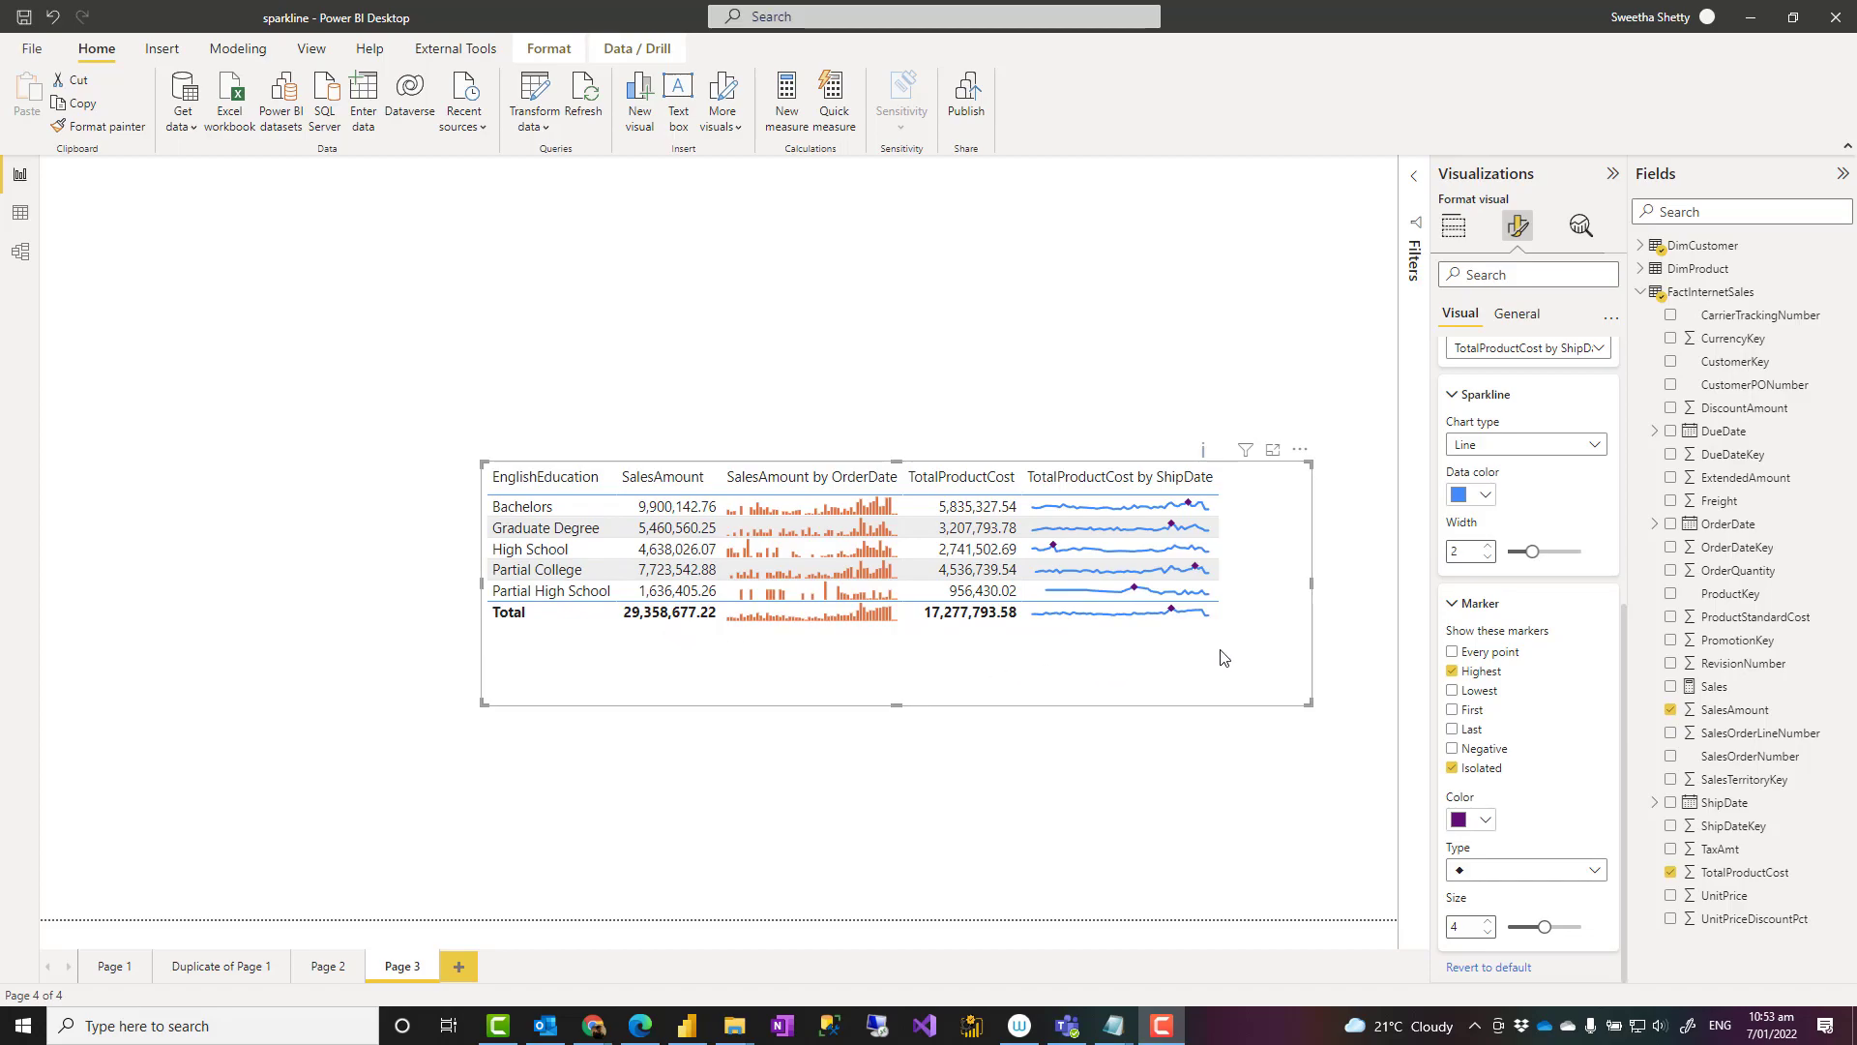
drag(1224, 650, 999, 448)
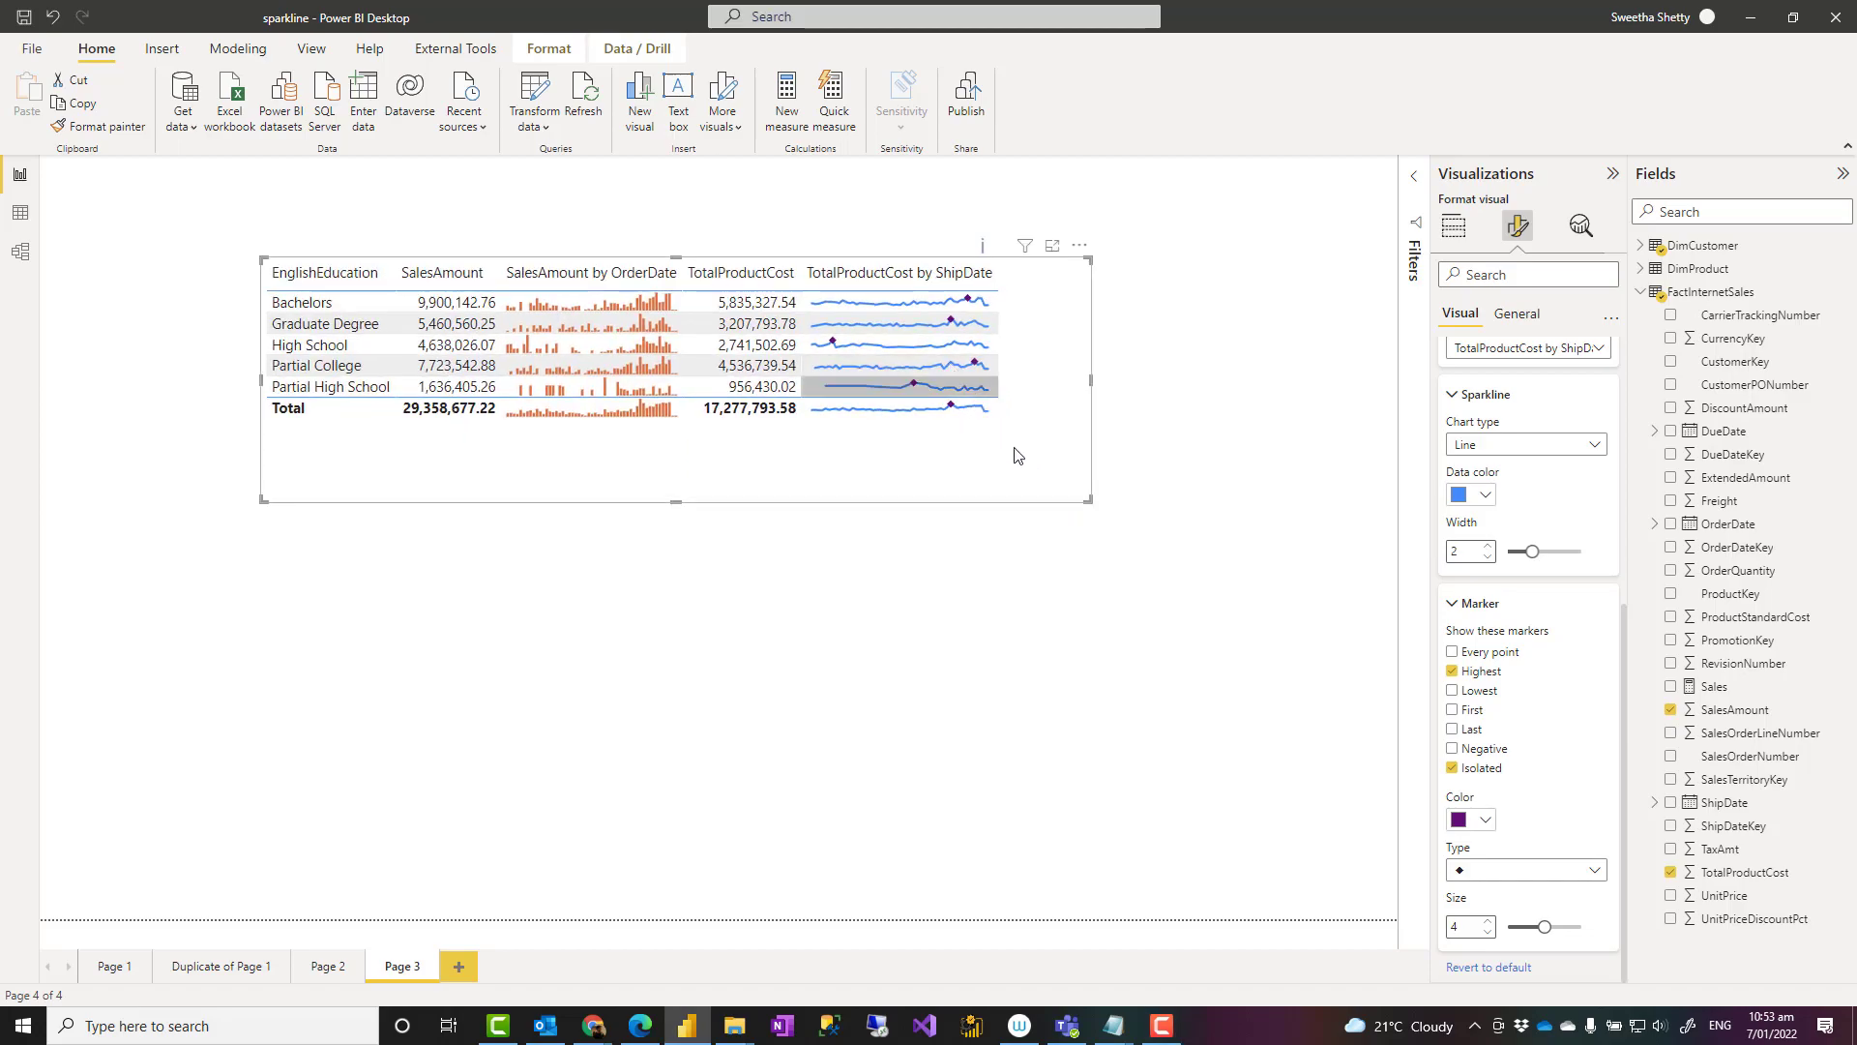
drag(1086, 498, 1234, 664)
In the Page 3 table's grid options, set the global font size to 20
scroll(1521, 565, up, 5)
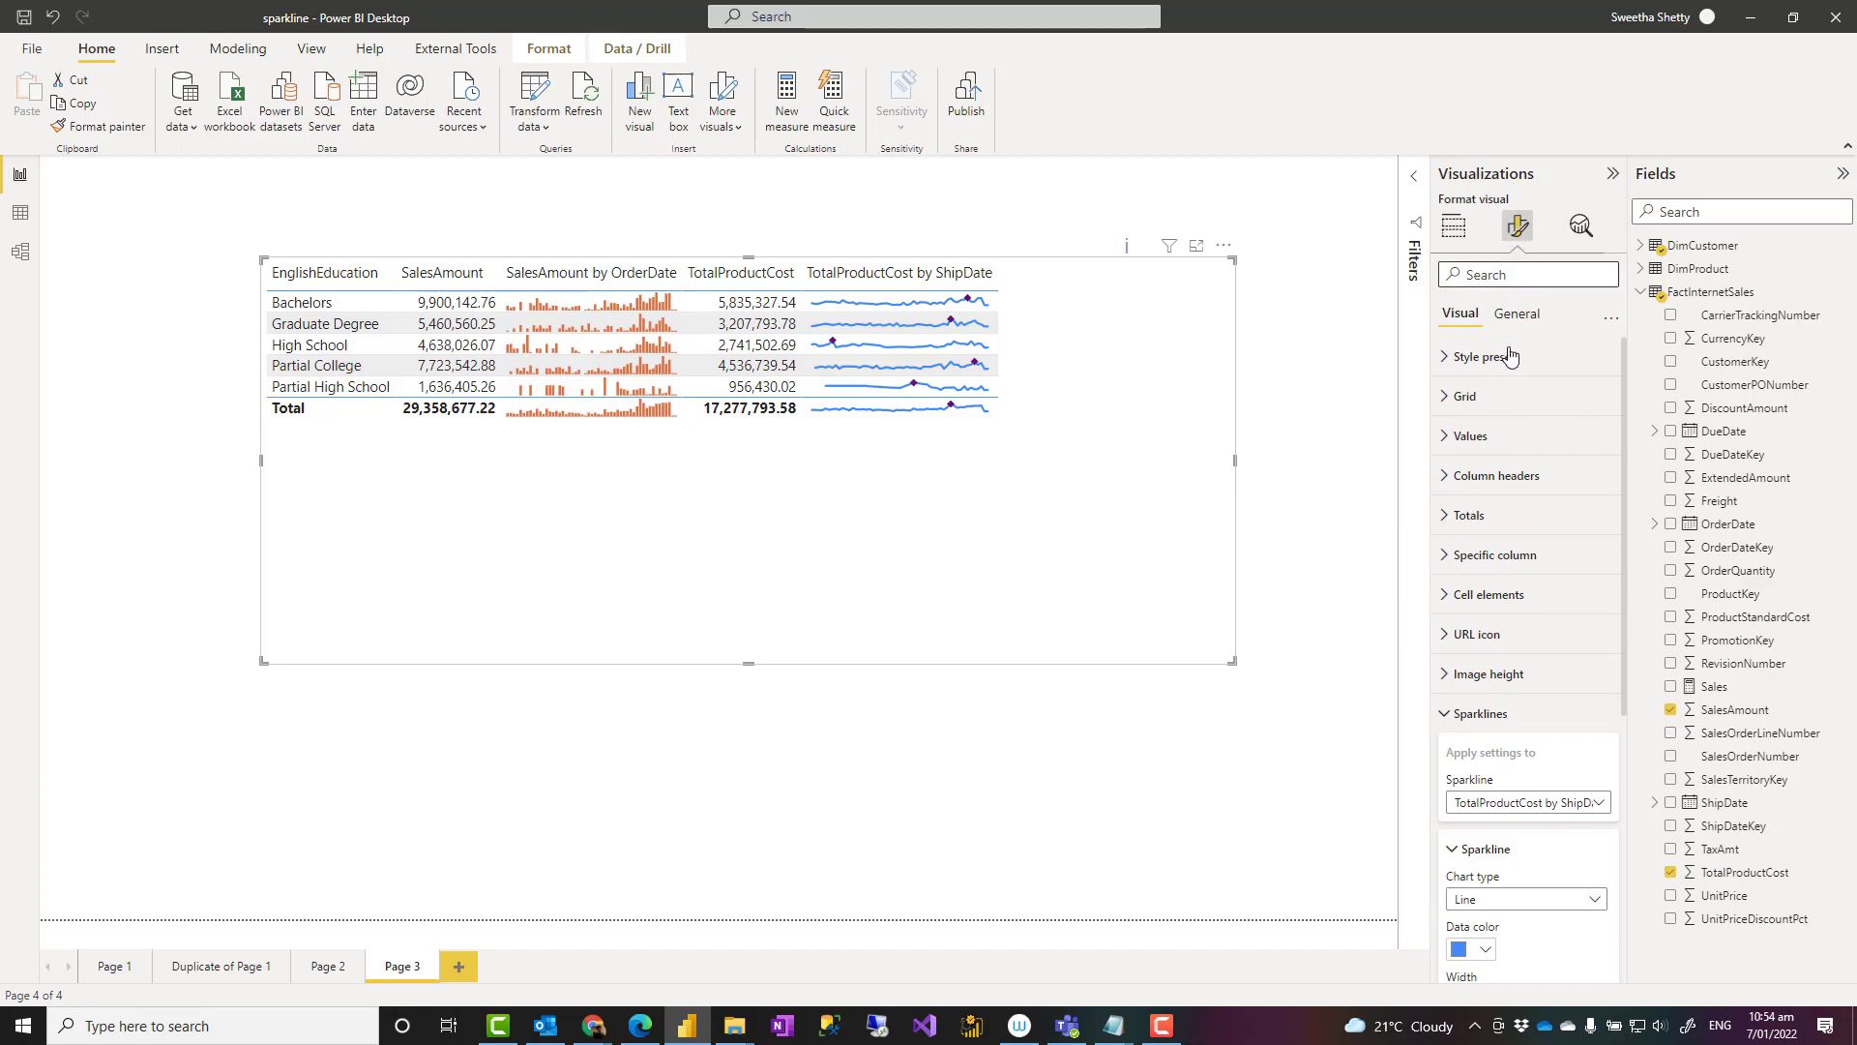
click(1447, 397)
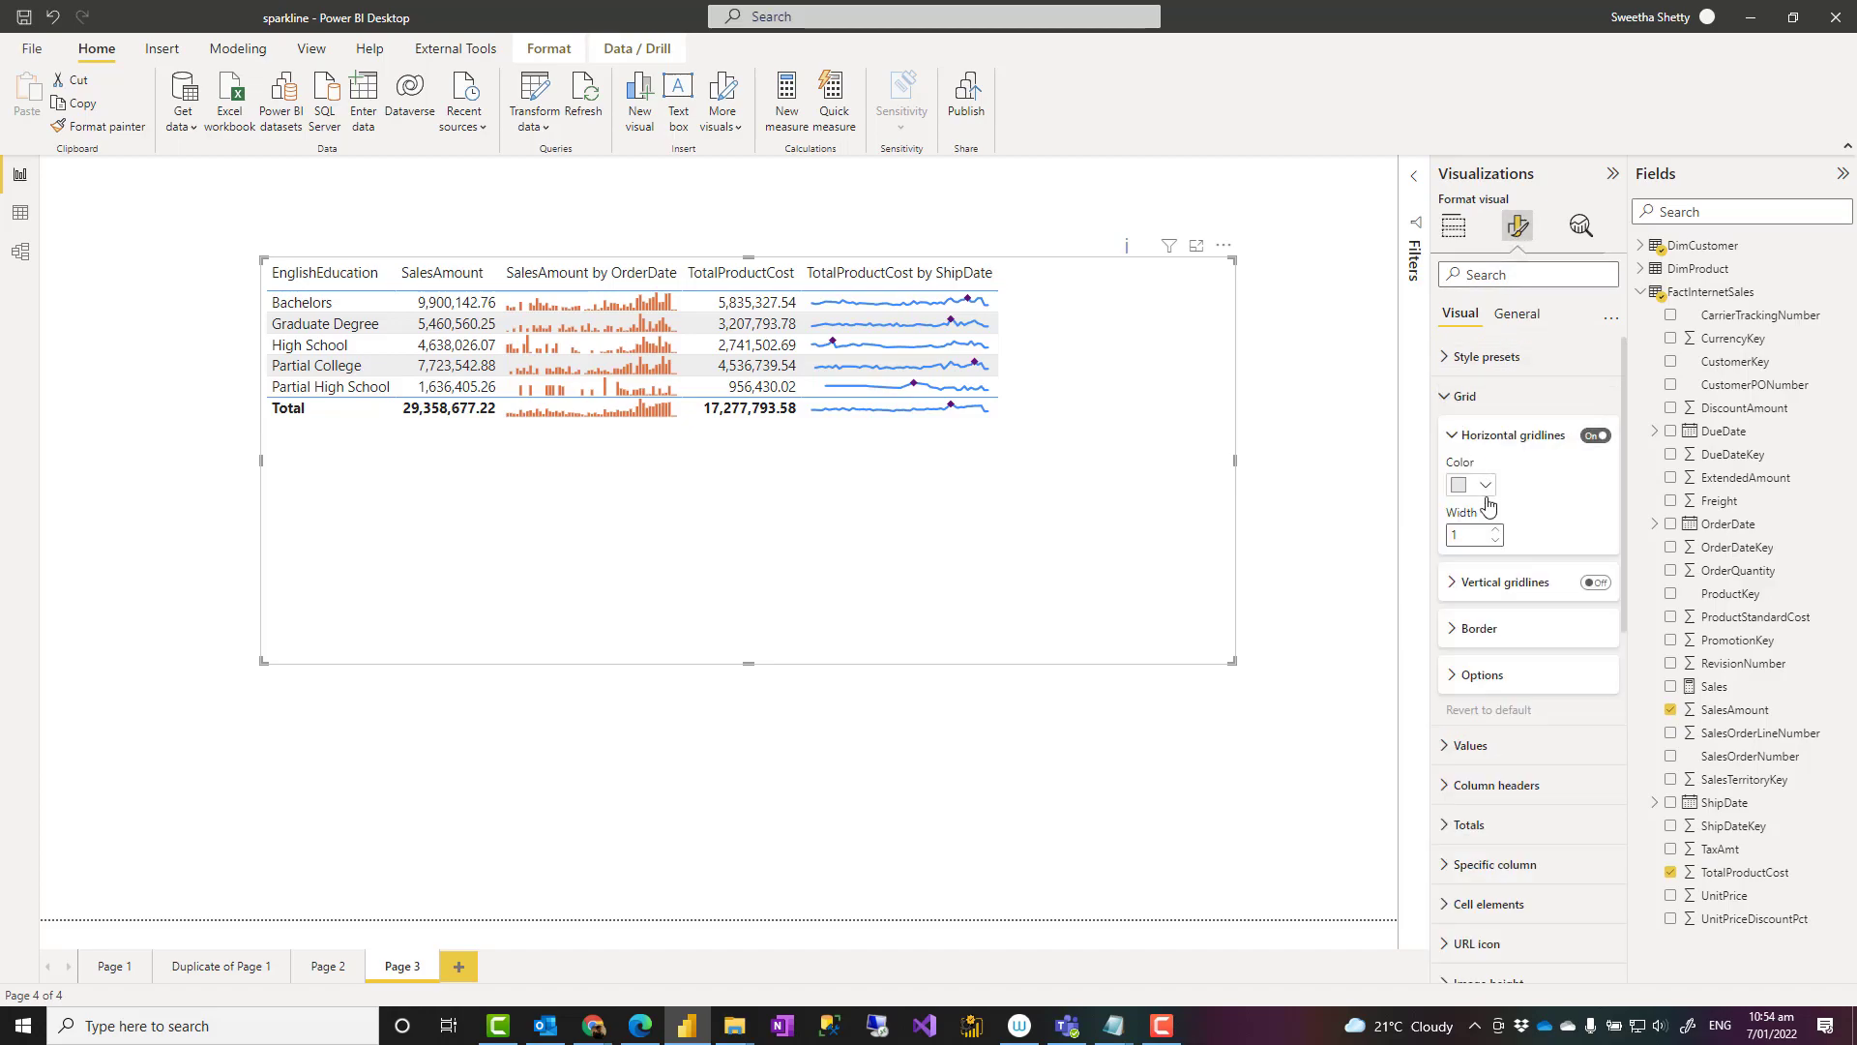
click(1451, 676)
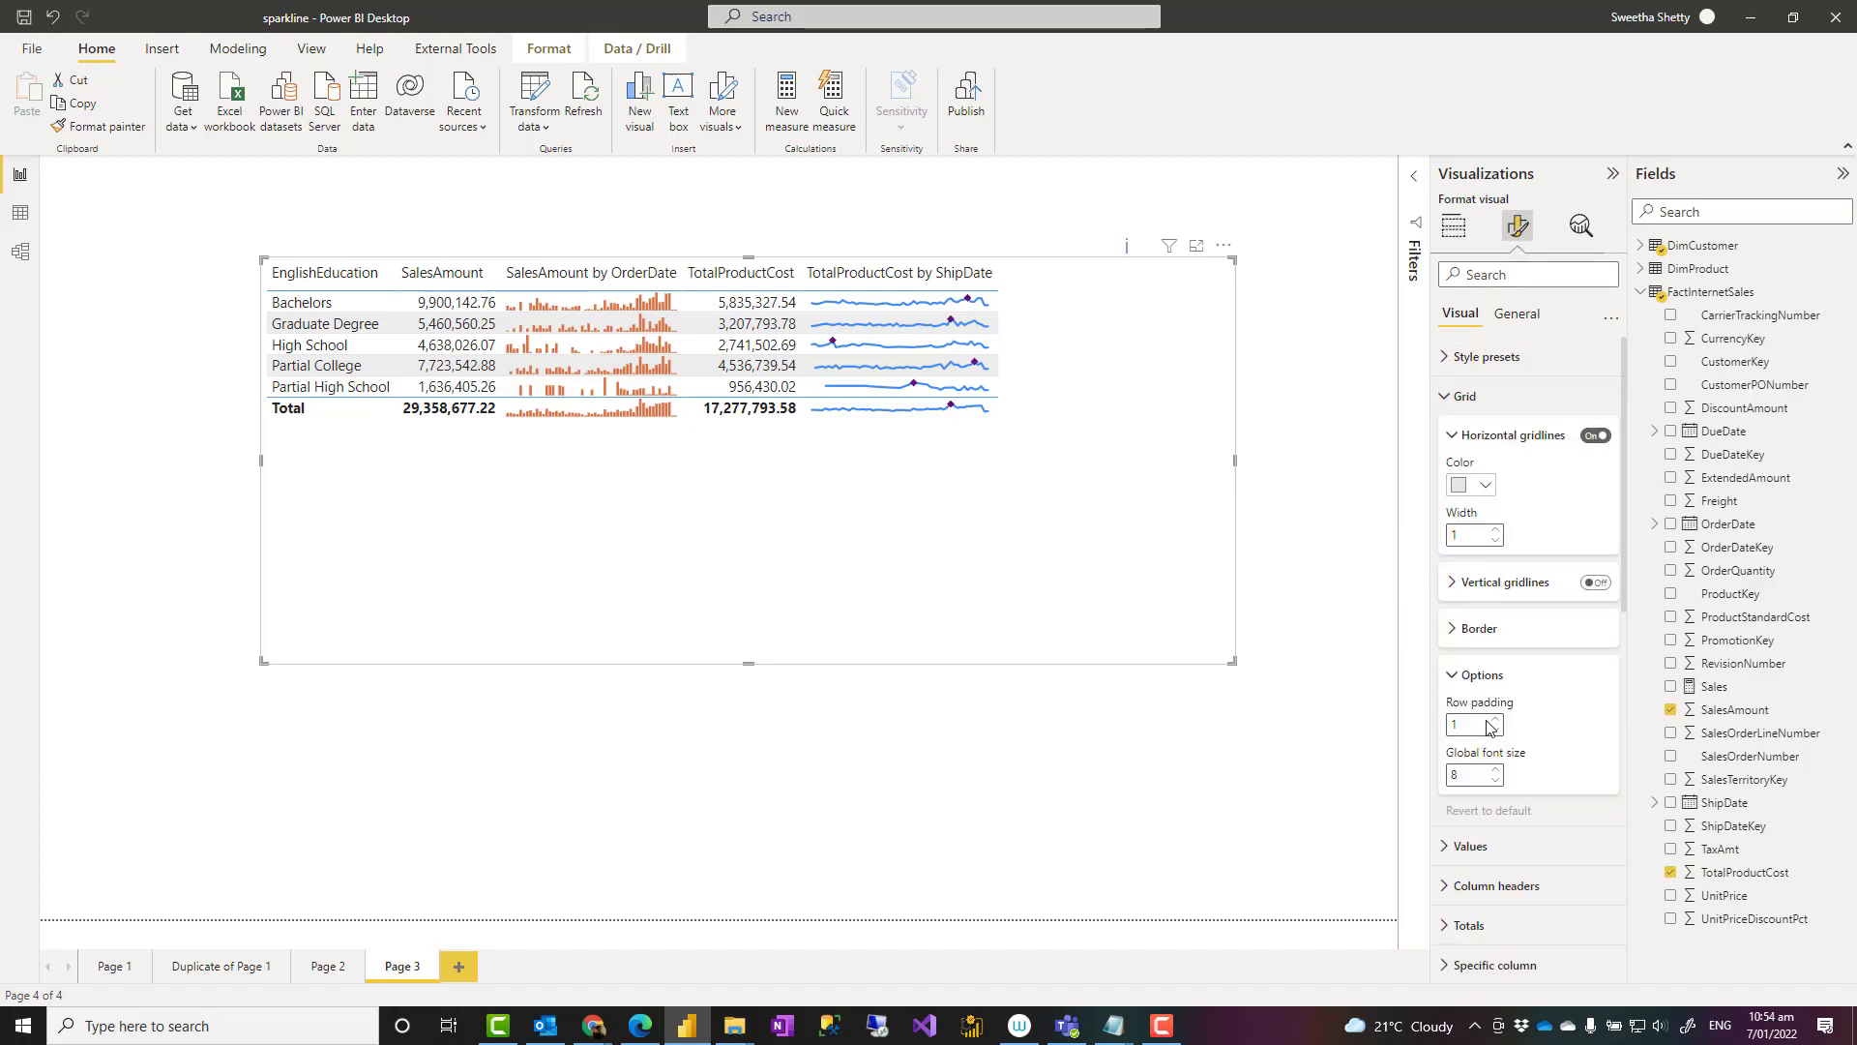
click(1451, 777)
text(20)
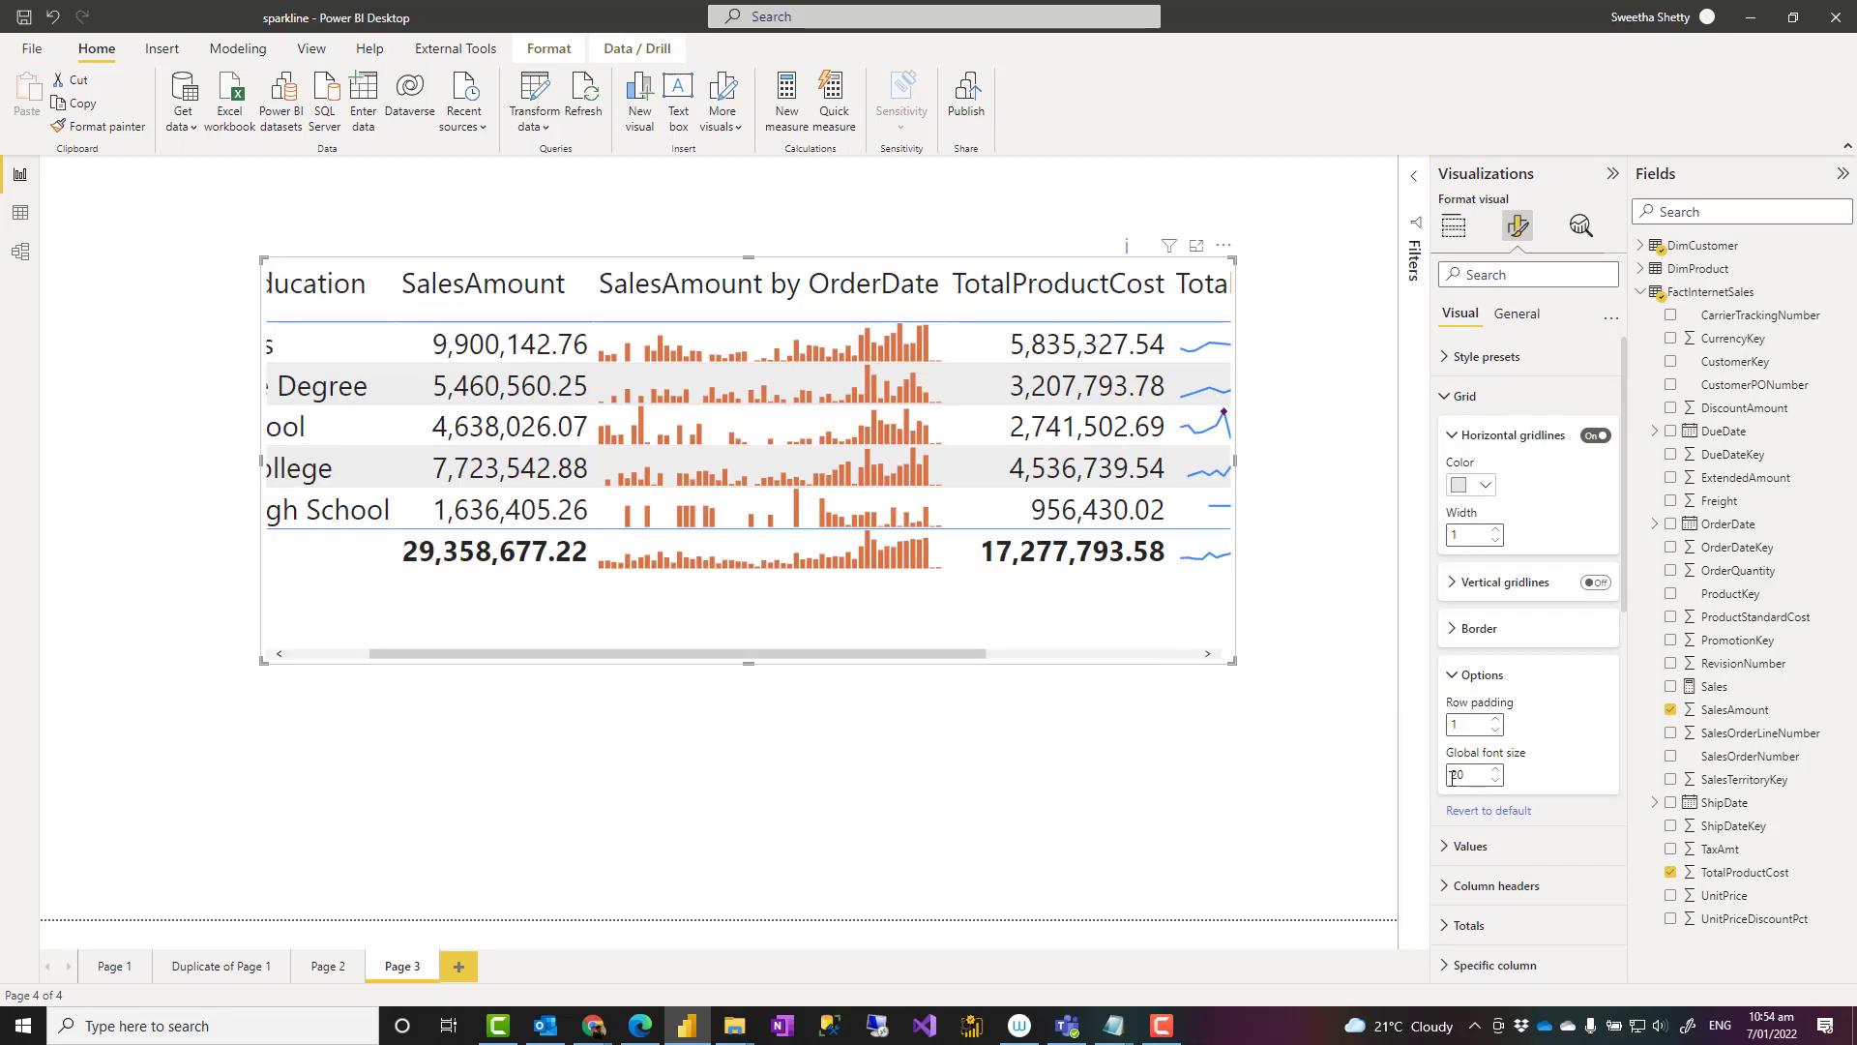
Widen the table's frame across the report page on both sides and bring the EnglishEducation column fully into view
drag(263, 462, 2, 484)
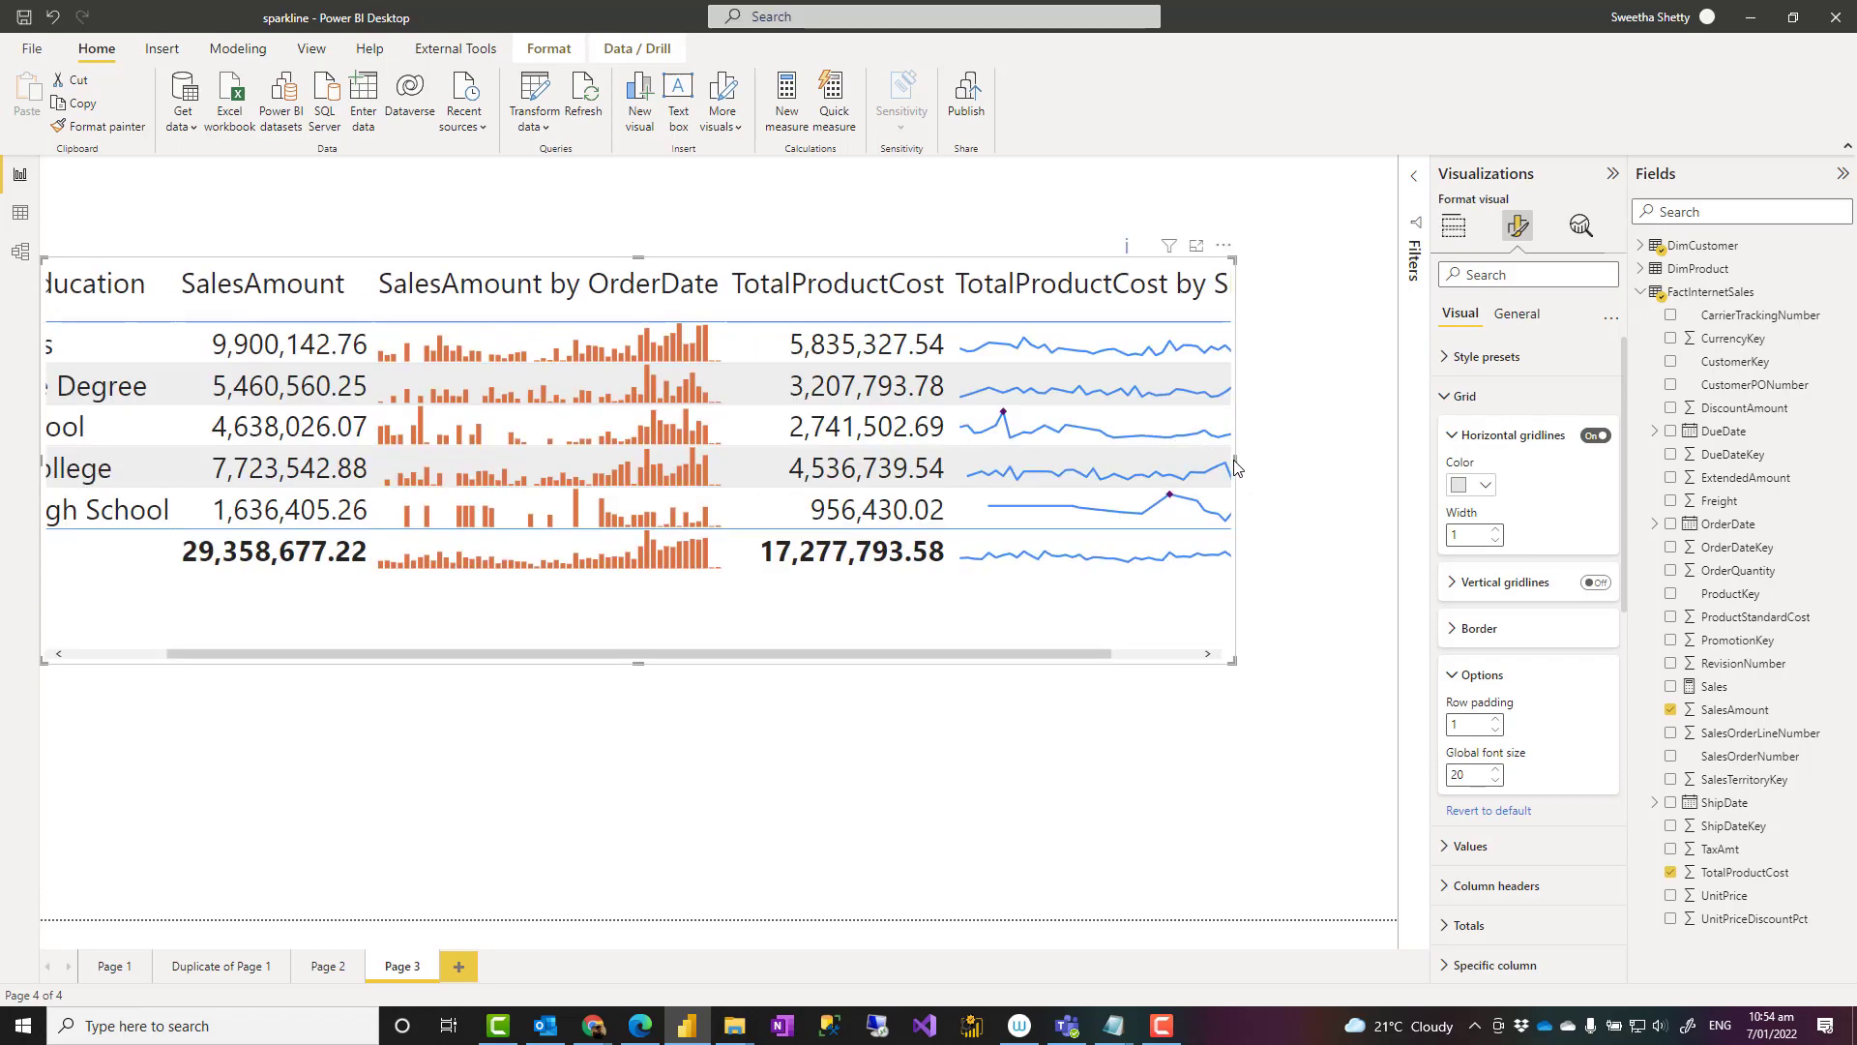
drag(1311, 471, 1389, 470)
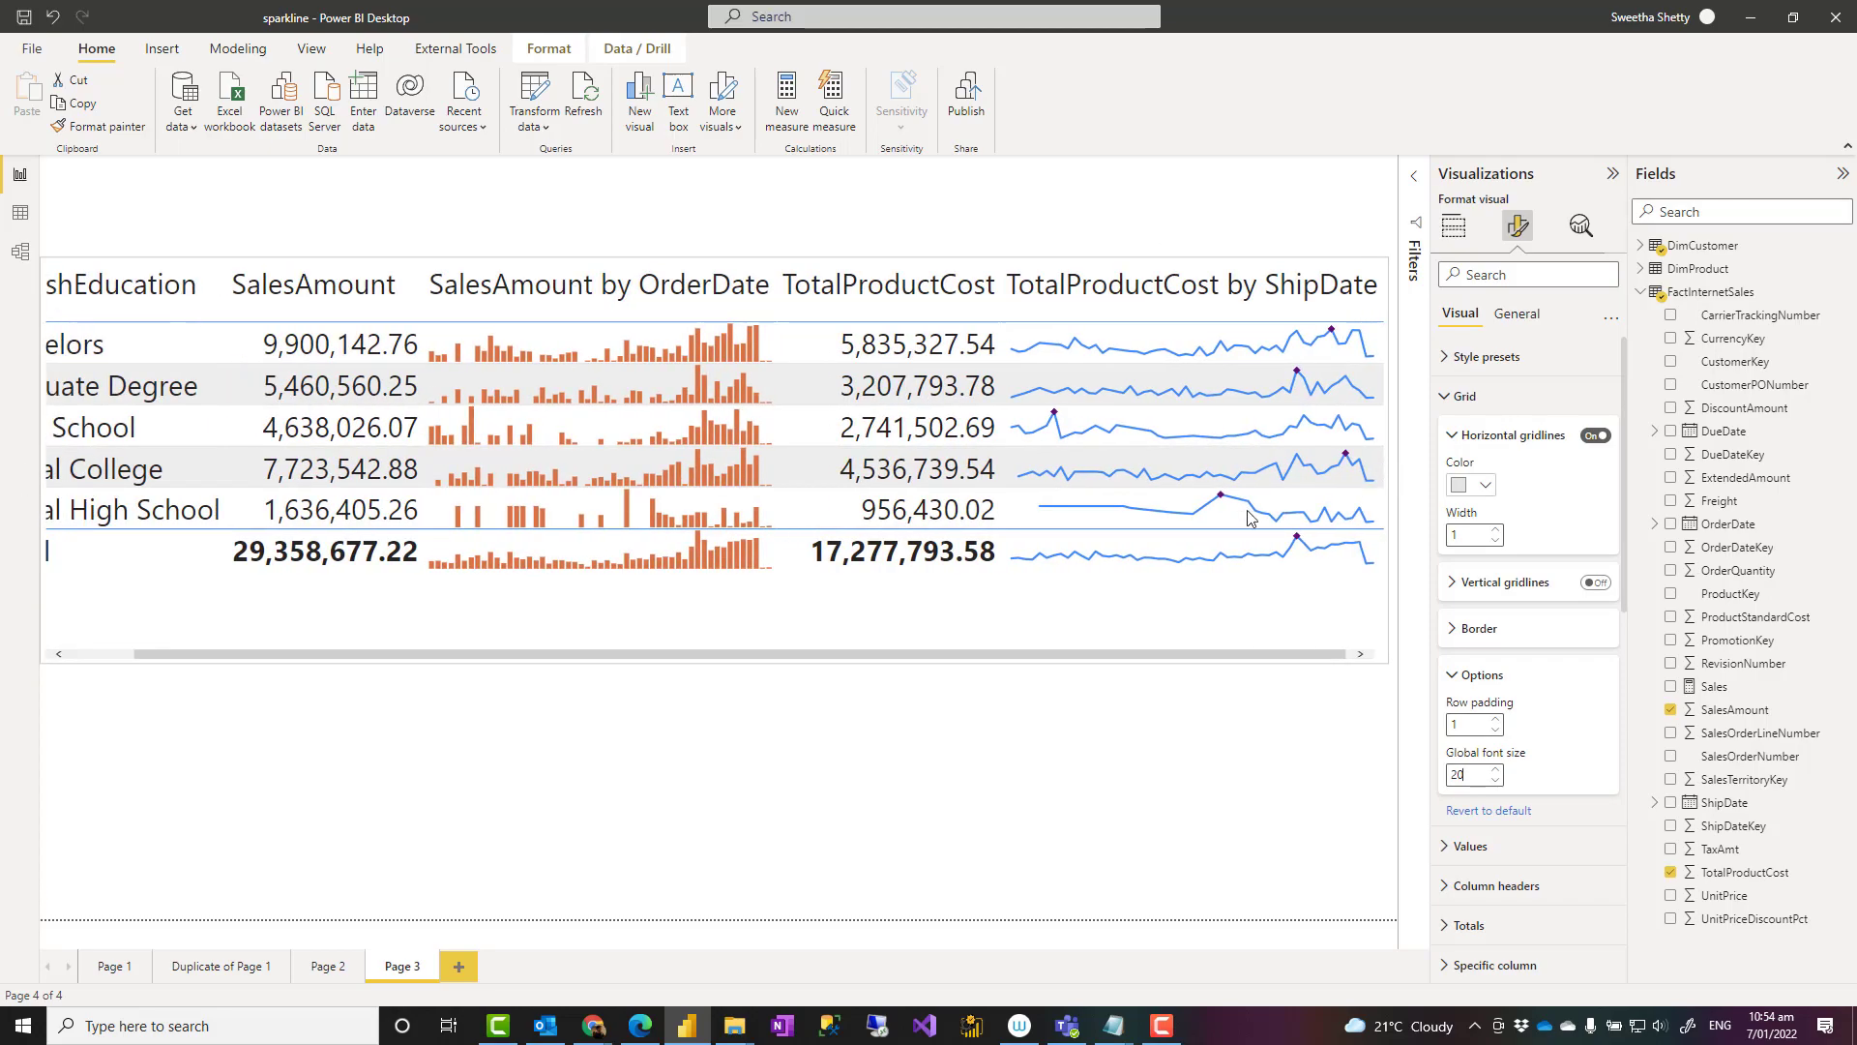
drag(465, 655, 300, 668)
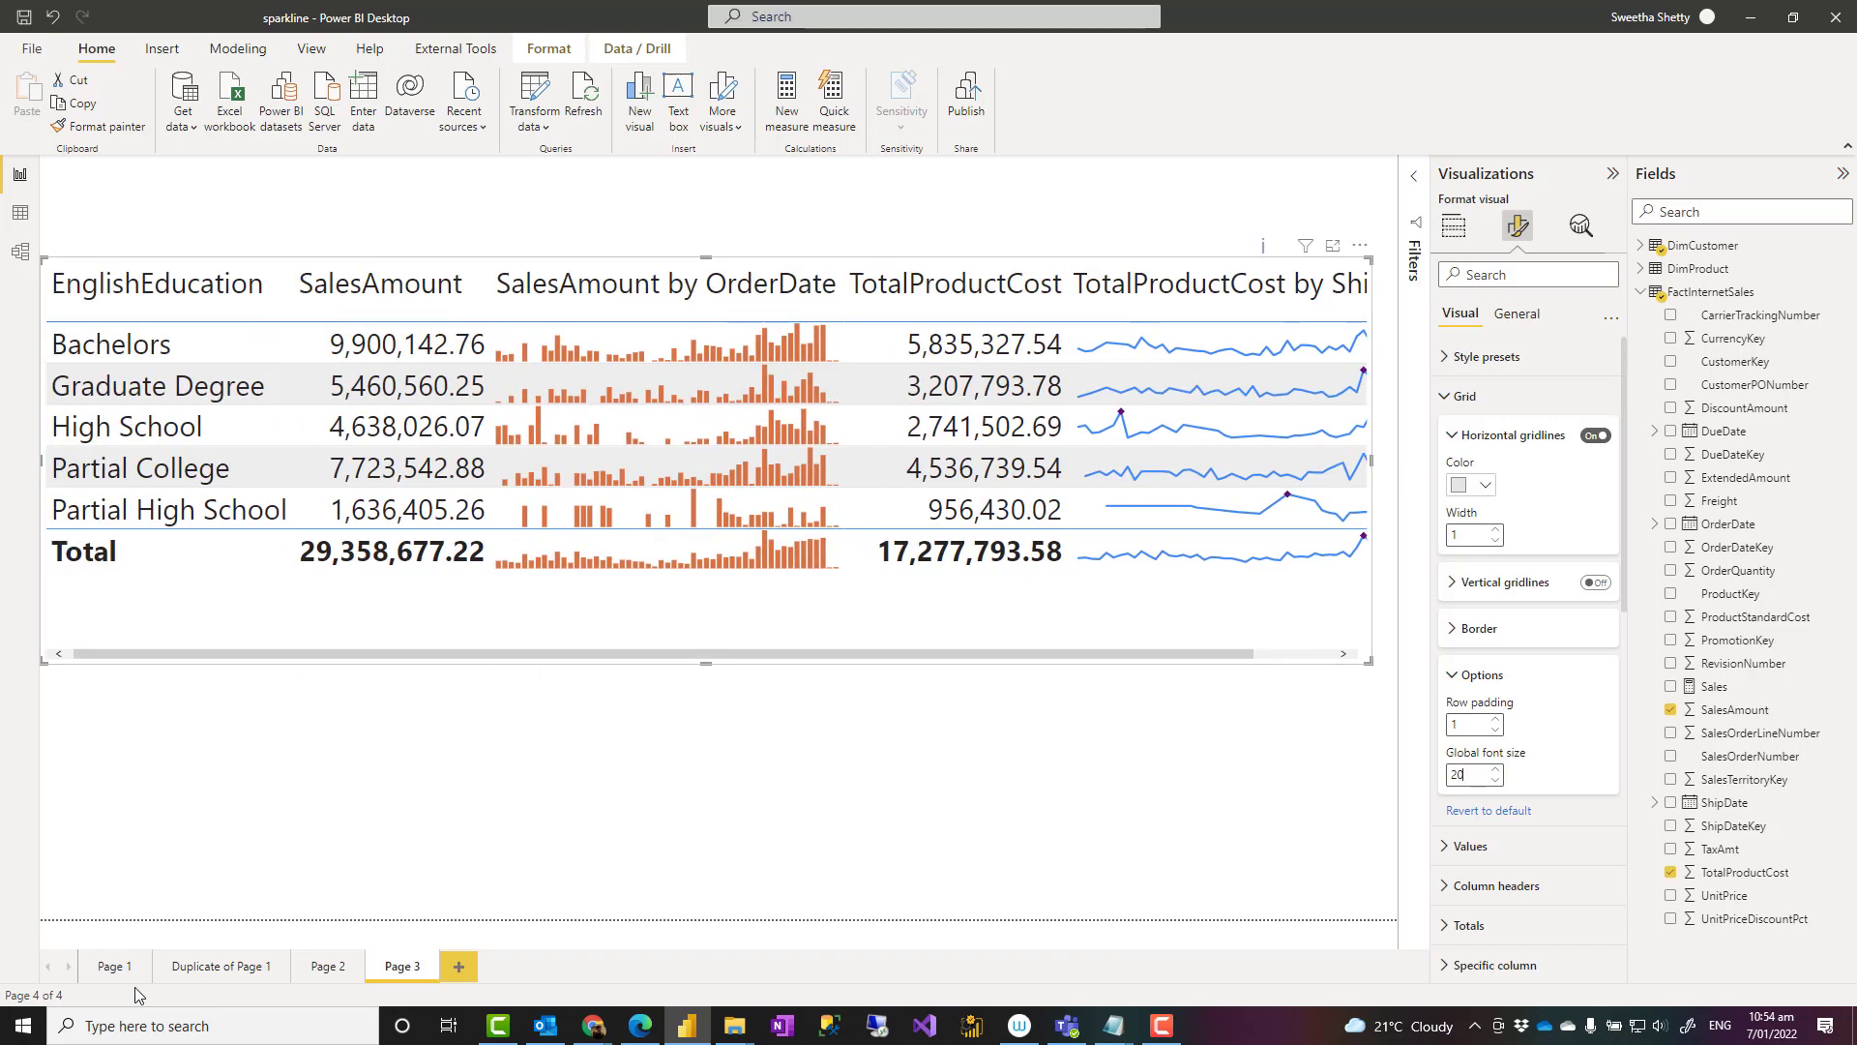
On Page 1, move the table slightly toward the page centre and open its grid options for row padding and global font size
click(113, 967)
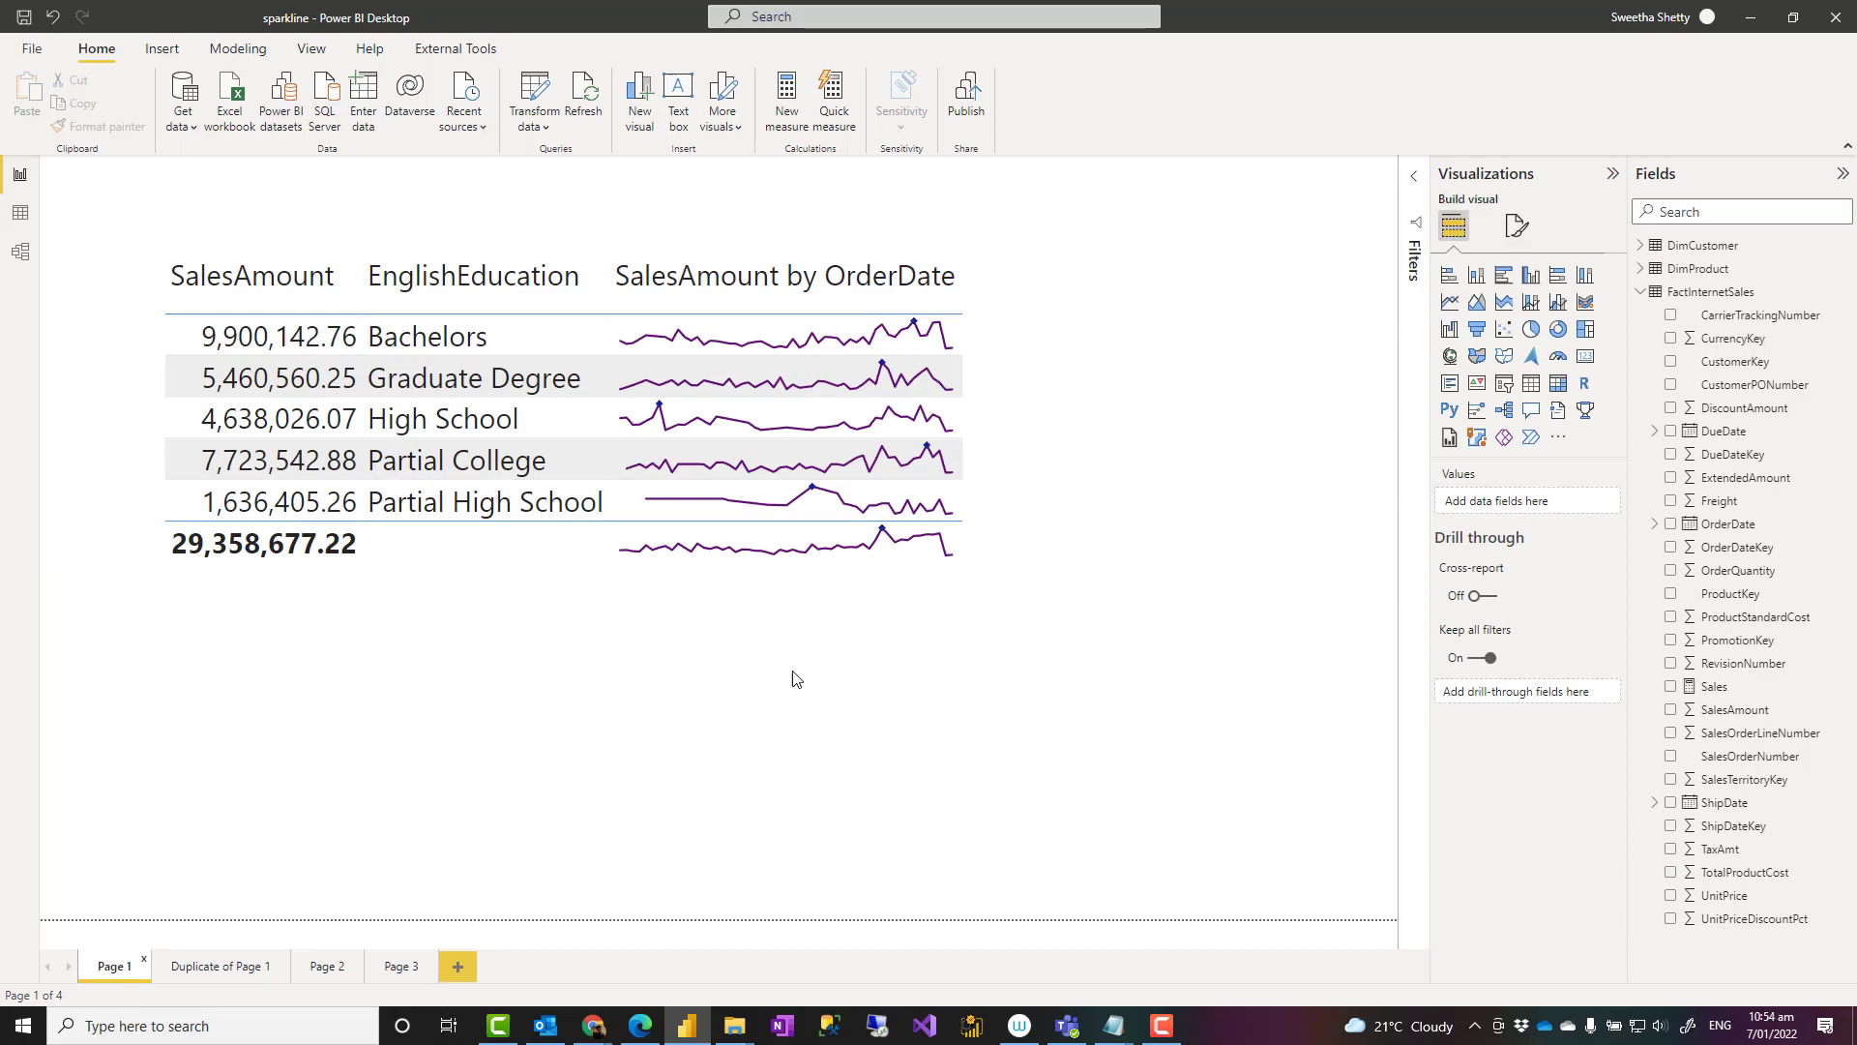
click(895, 619)
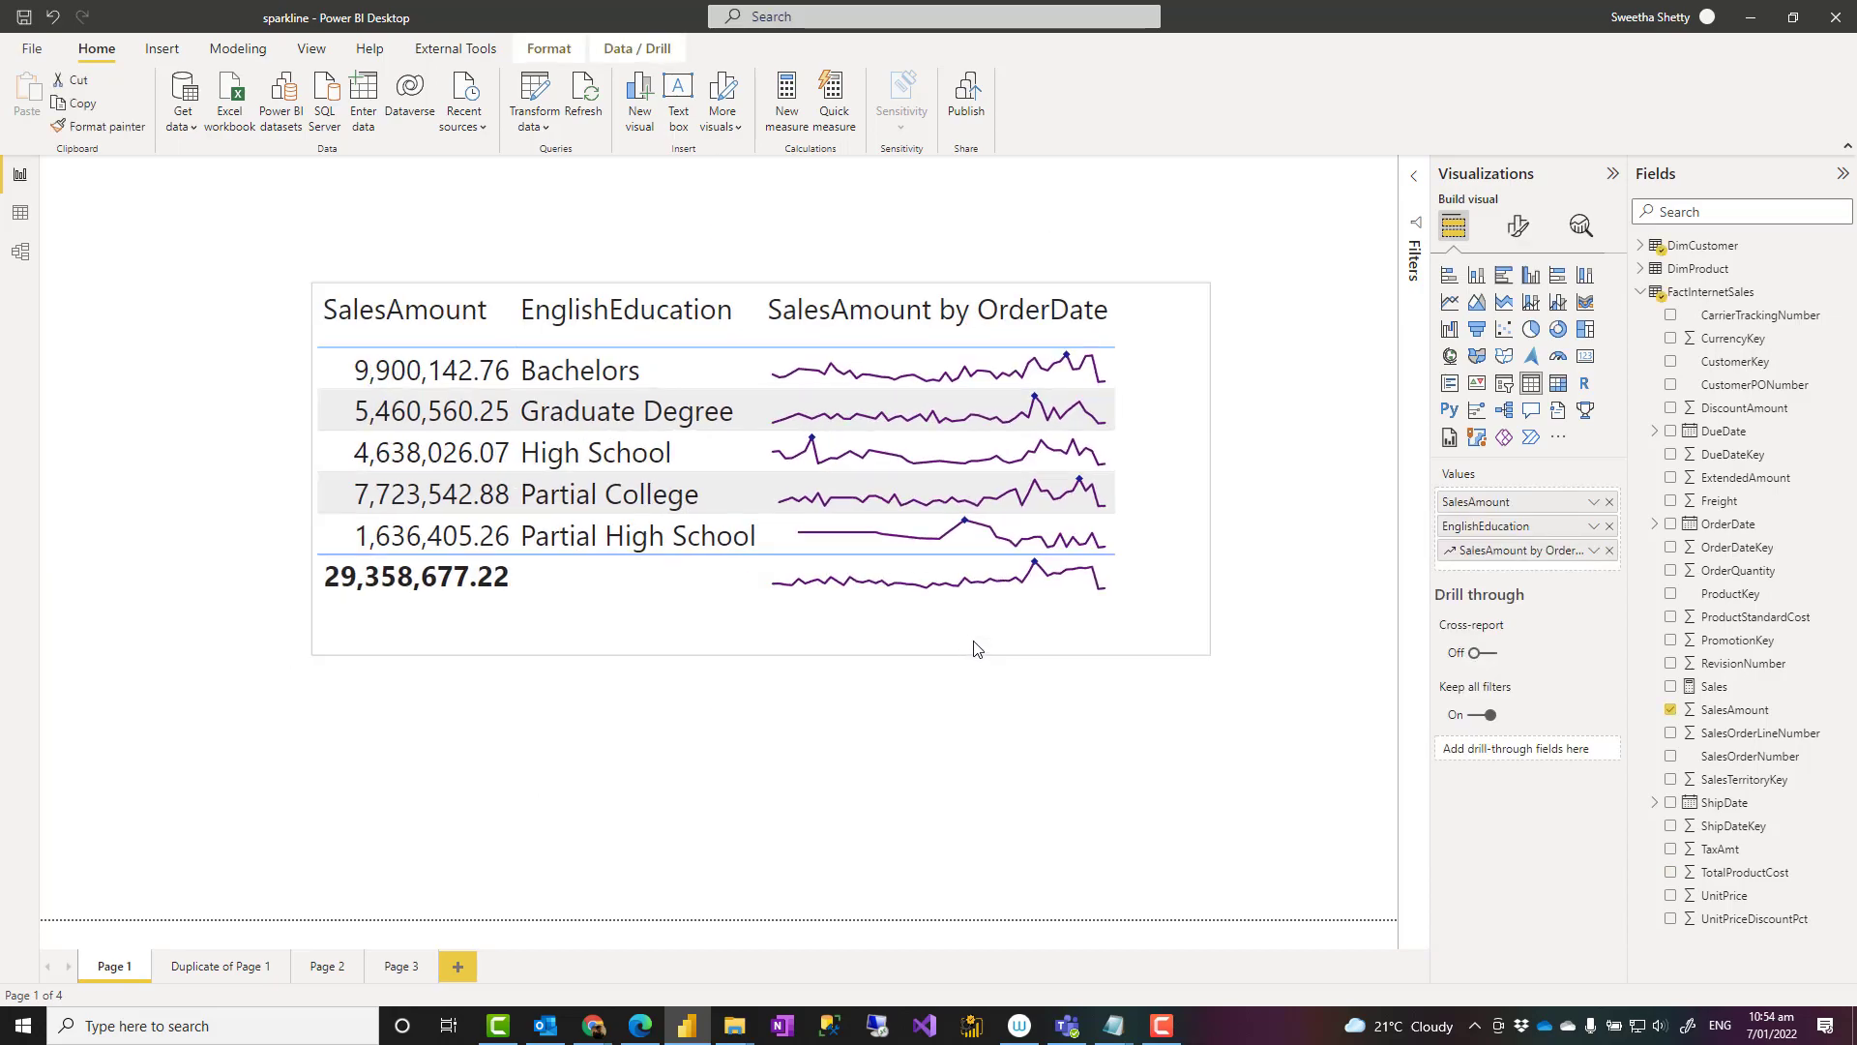
click(1517, 232)
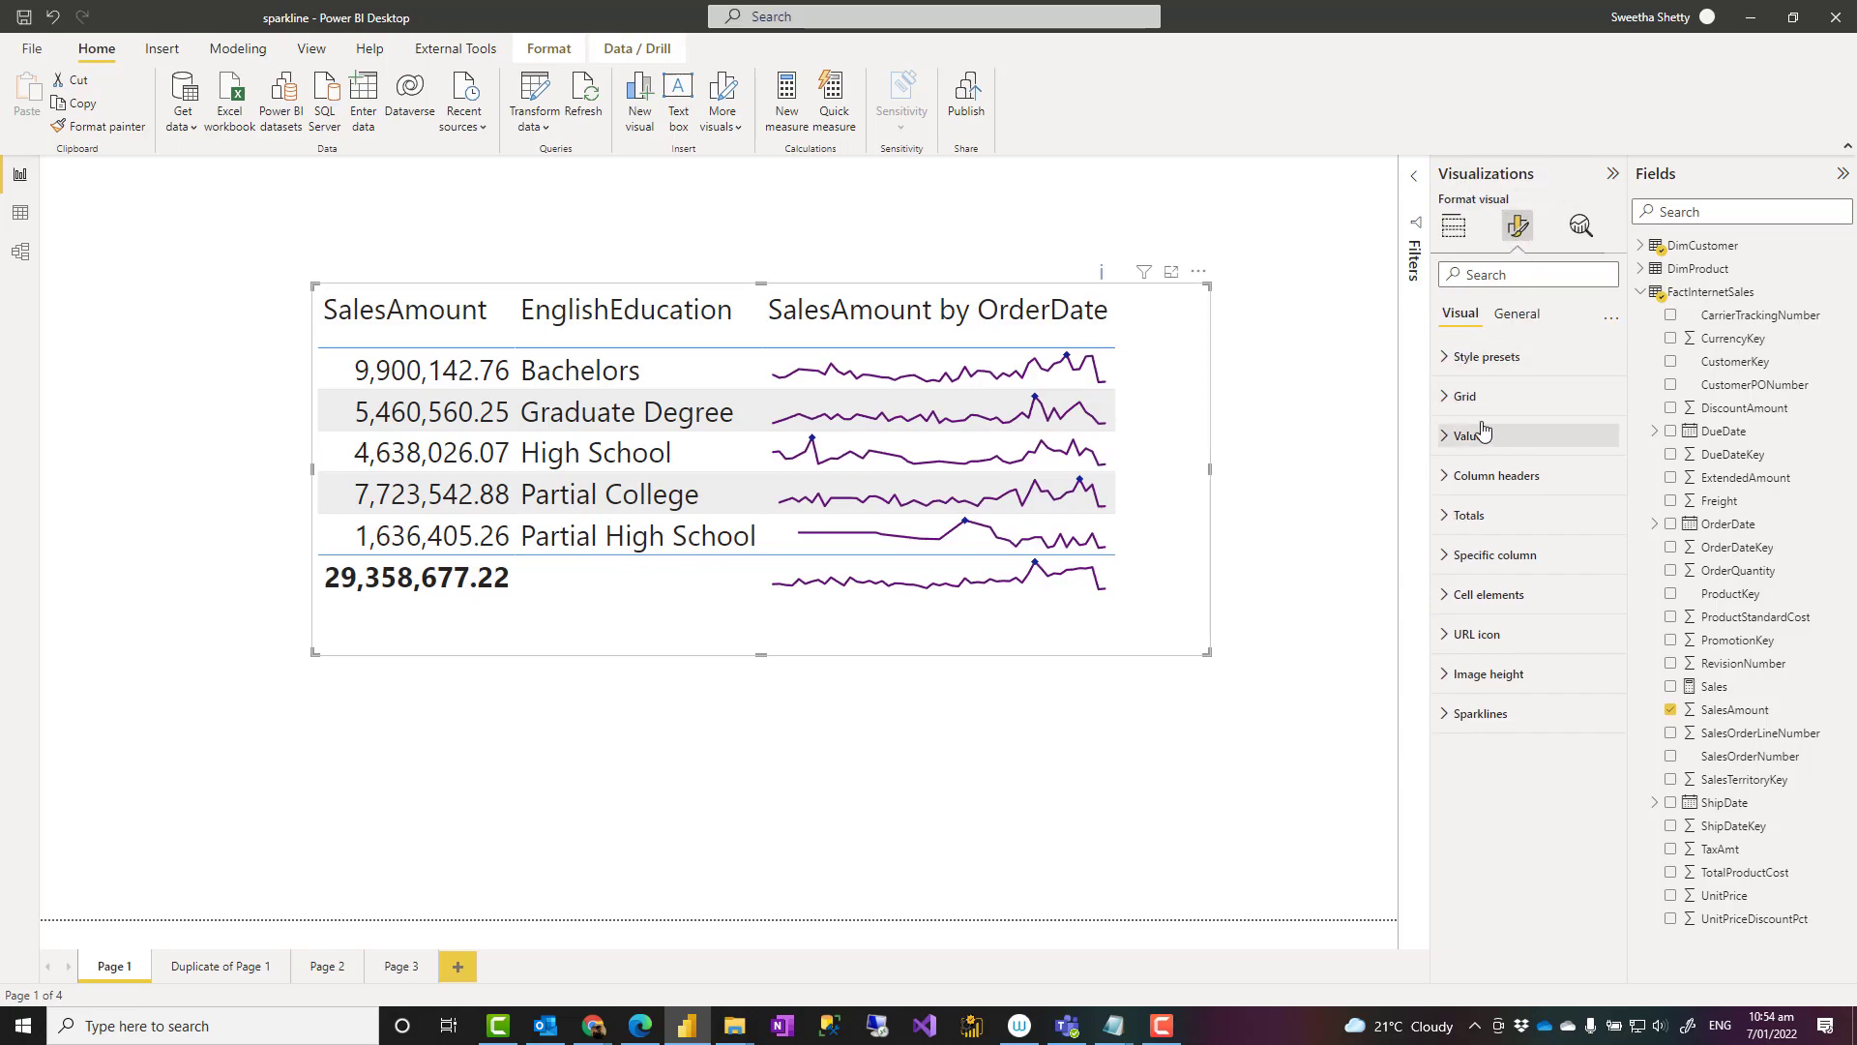
click(1466, 397)
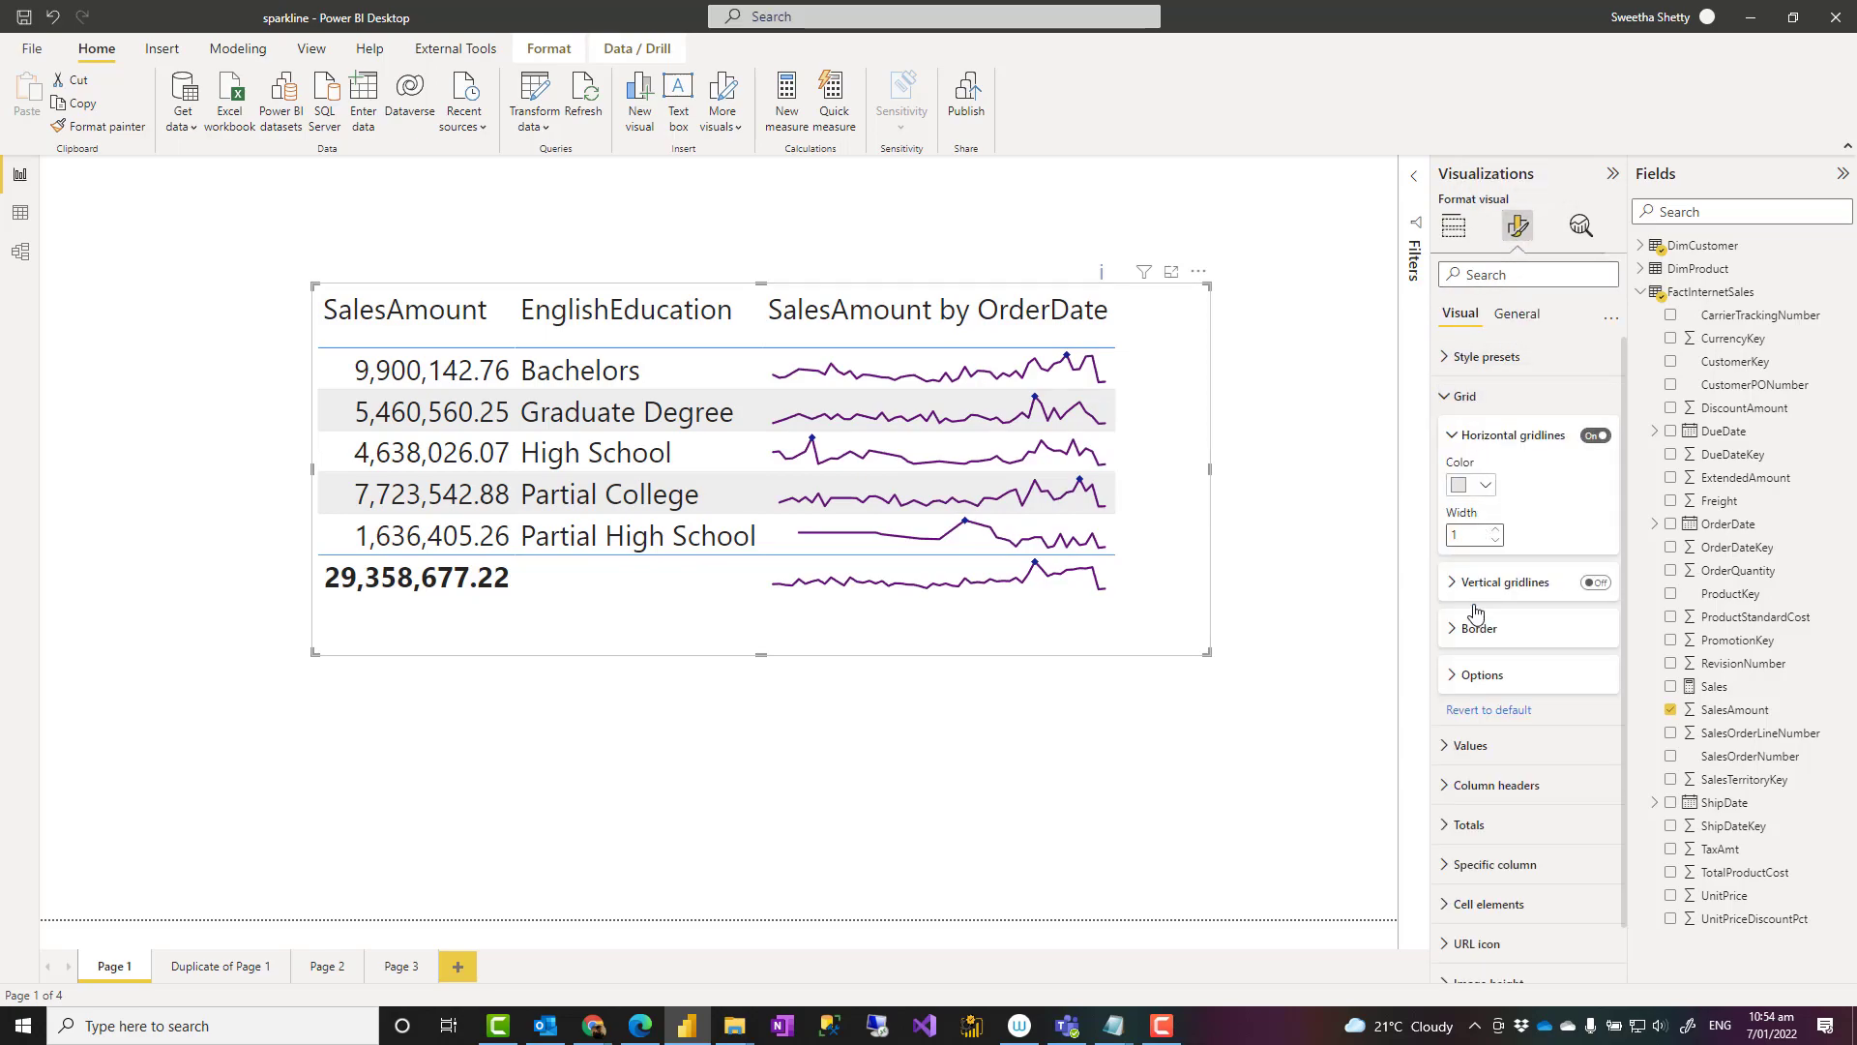
click(1460, 676)
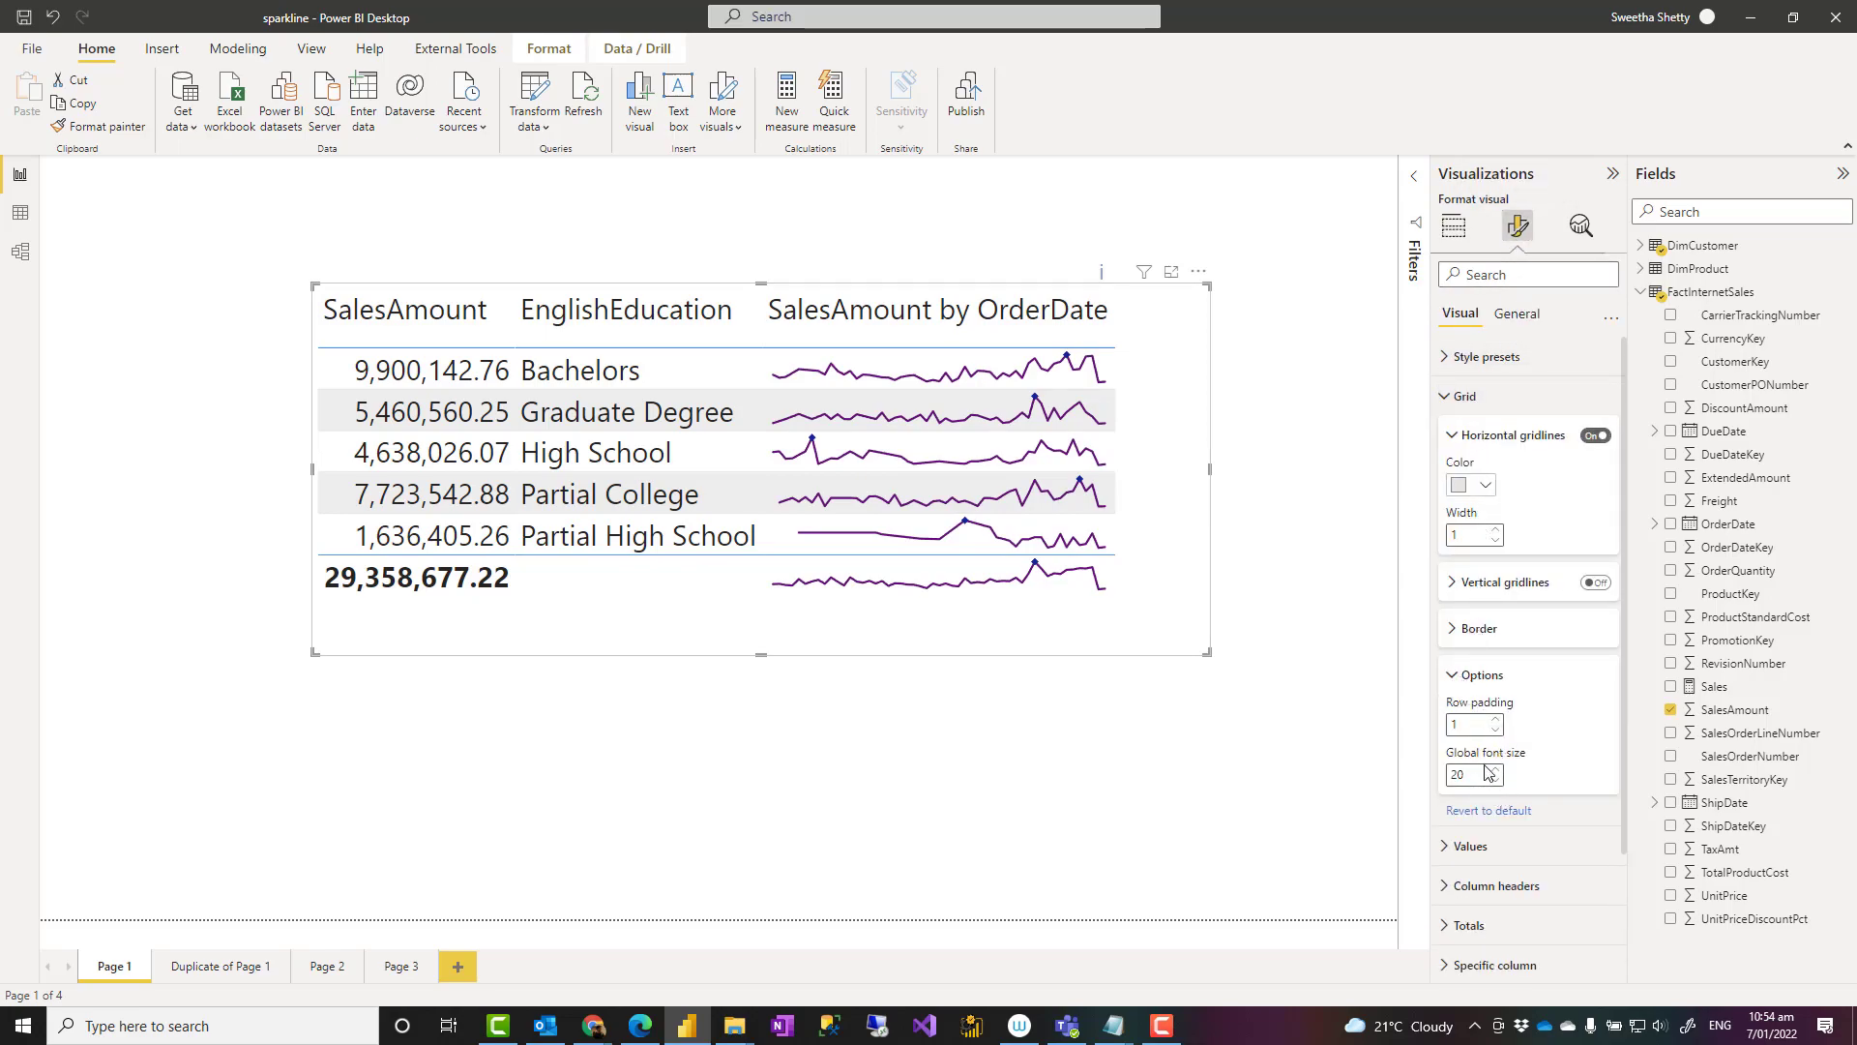